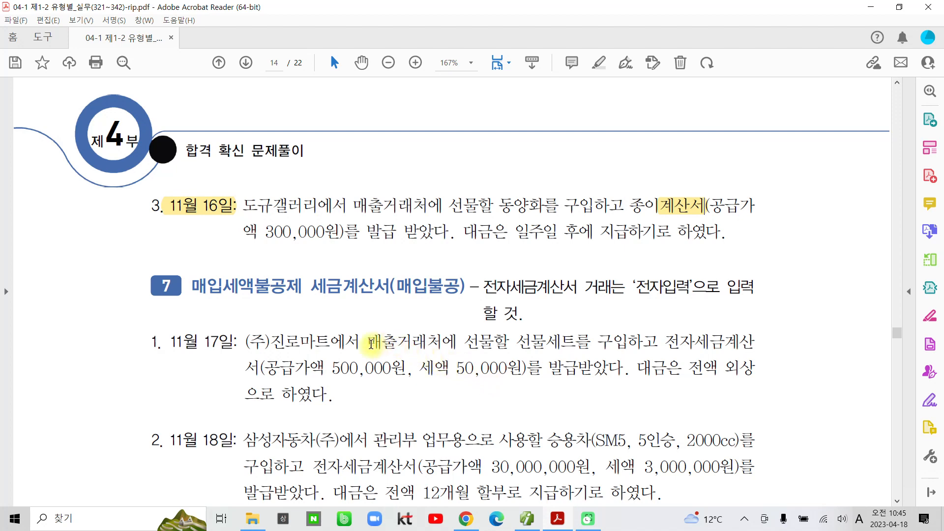
# Highlight the date '11월 17일' in item 1, and '매입불공' and '전자입력' in the section 7 heading.
pyautogui.moveTo(170, 344); pyautogui.dragTo(237, 344)
pyautogui.click(252, 297)
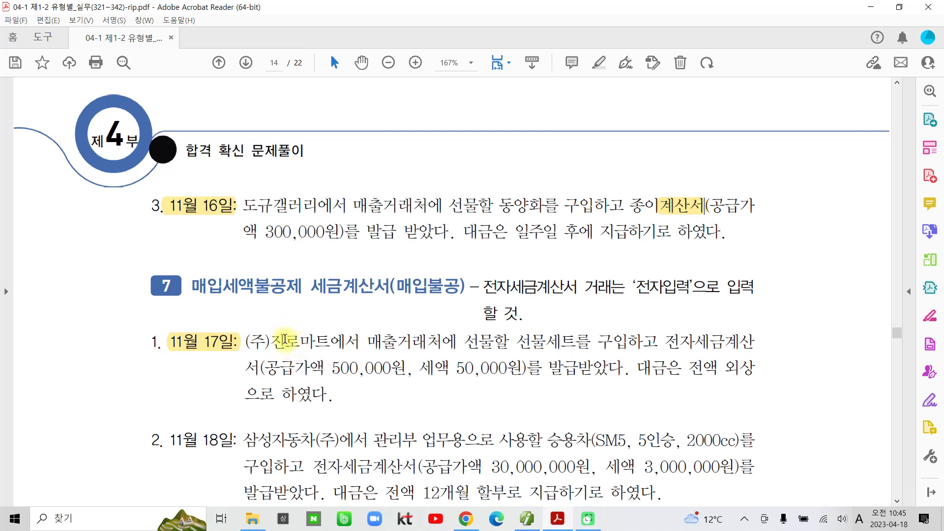
pyautogui.scroll(-1, 285, 342)
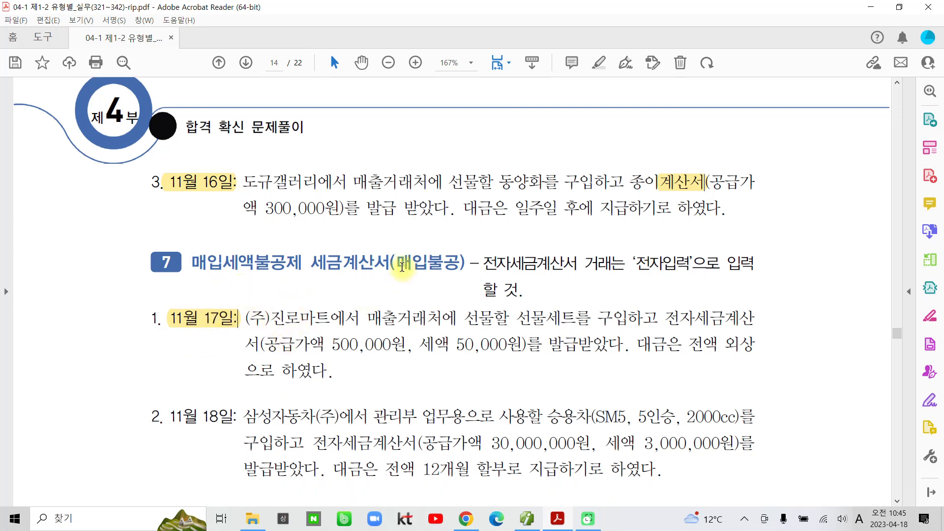
pyautogui.moveTo(396, 262); pyautogui.dragTo(461, 262)
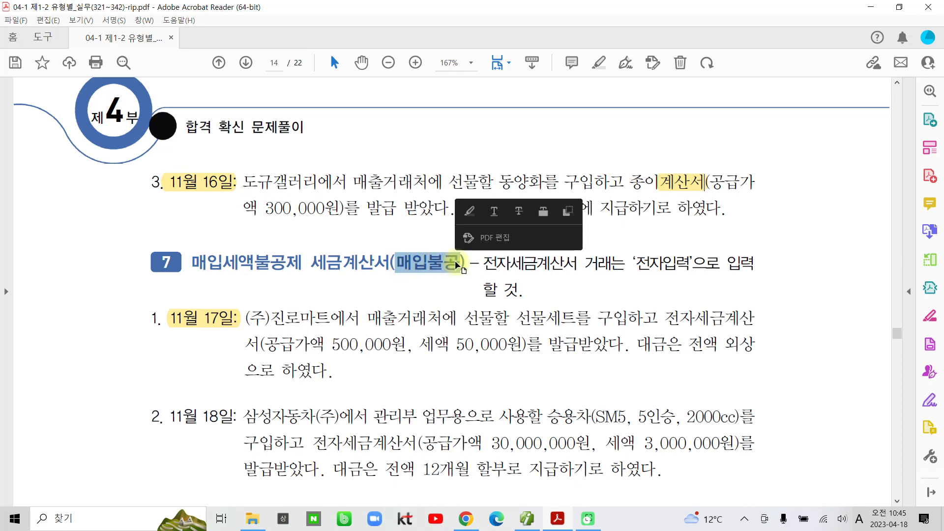
pyautogui.click(472, 219)
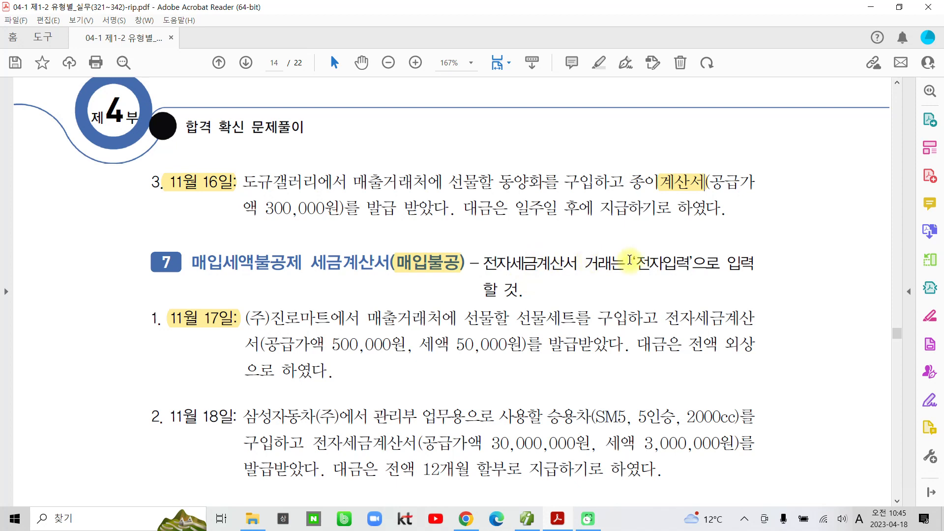
pyautogui.moveTo(635, 262); pyautogui.dragTo(690, 262)
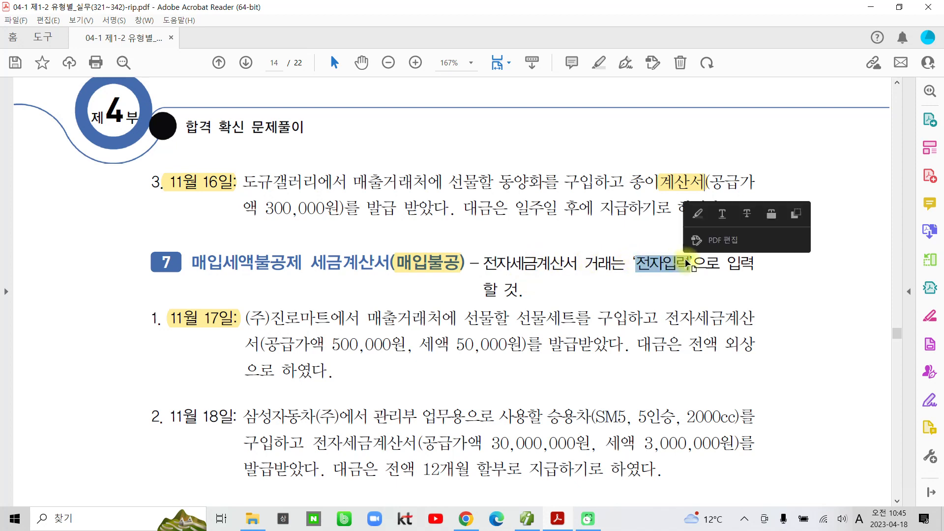
pyautogui.click(702, 216)
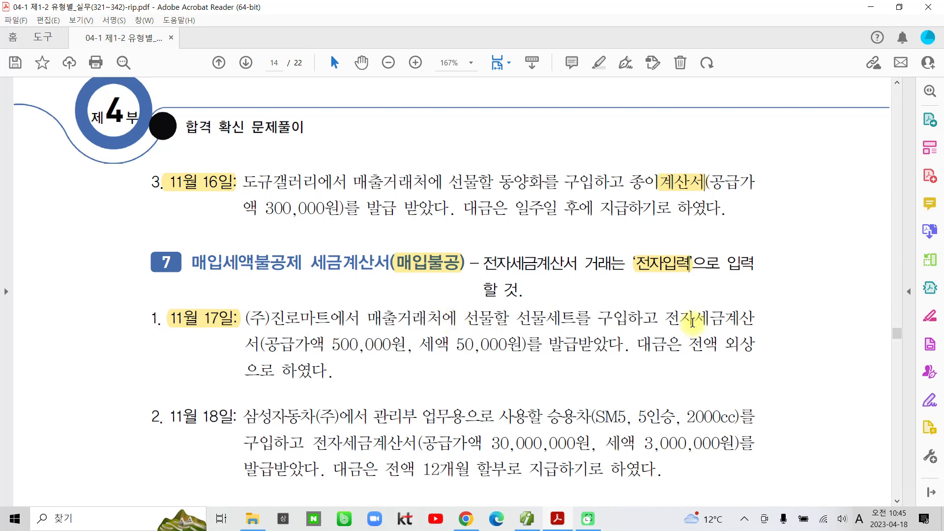
# In item 1, highlight '전자세금계산서' and '외상', and strike through '세액 50,000원'.
pyautogui.moveTo(695, 321); pyautogui.dragTo(260, 344)
pyautogui.click(280, 277)
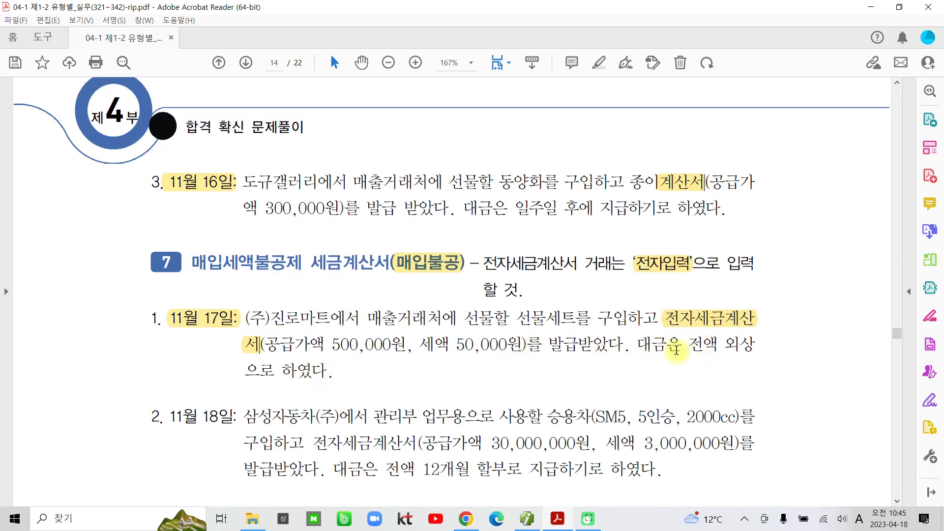
pyautogui.moveTo(725, 347); pyautogui.dragTo(757, 345)
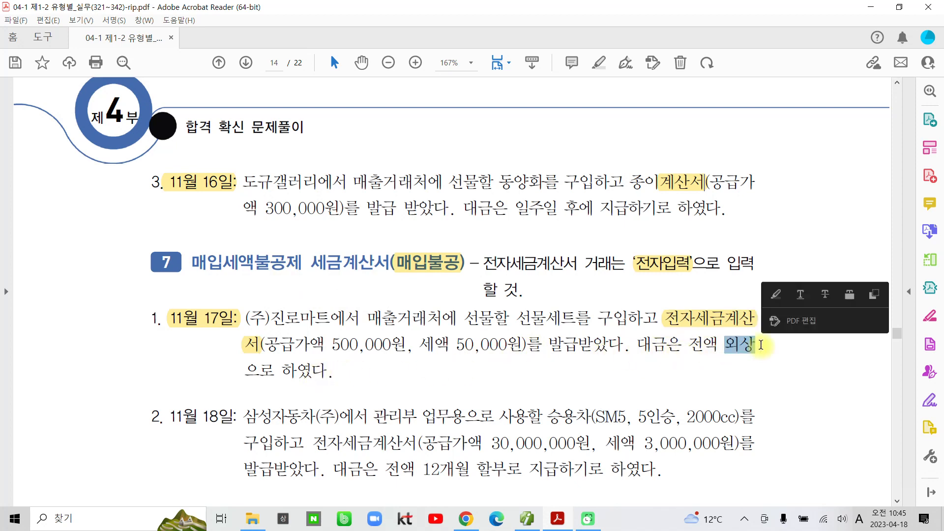
pyautogui.click(766, 301)
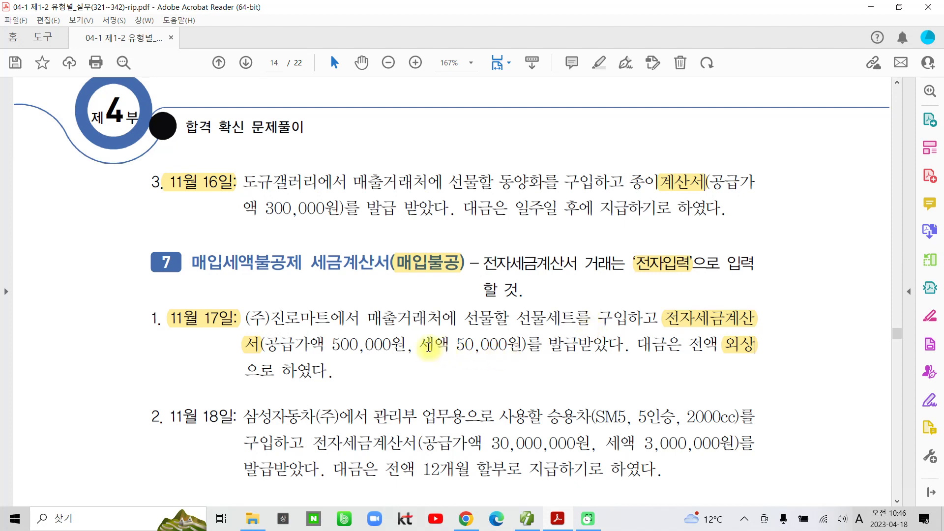
pyautogui.moveTo(419, 345); pyautogui.dragTo(522, 345)
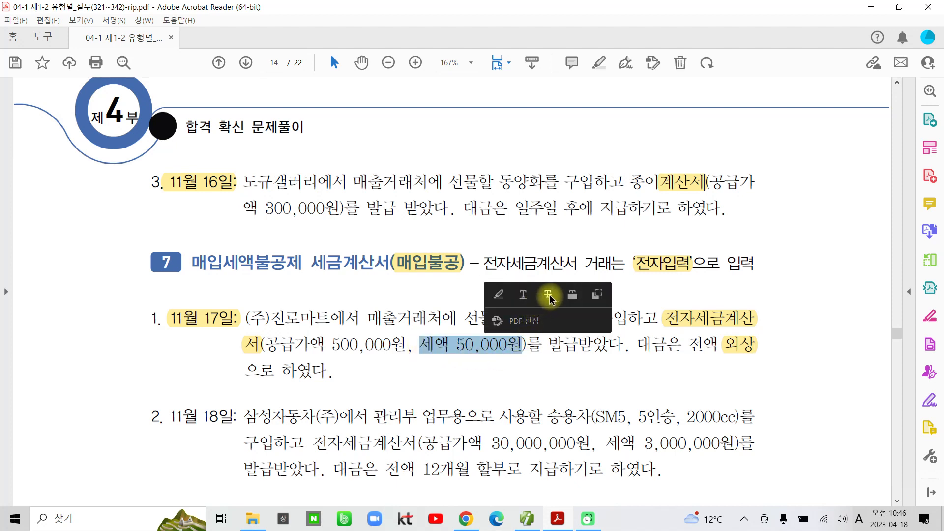
pyautogui.click(550, 297)
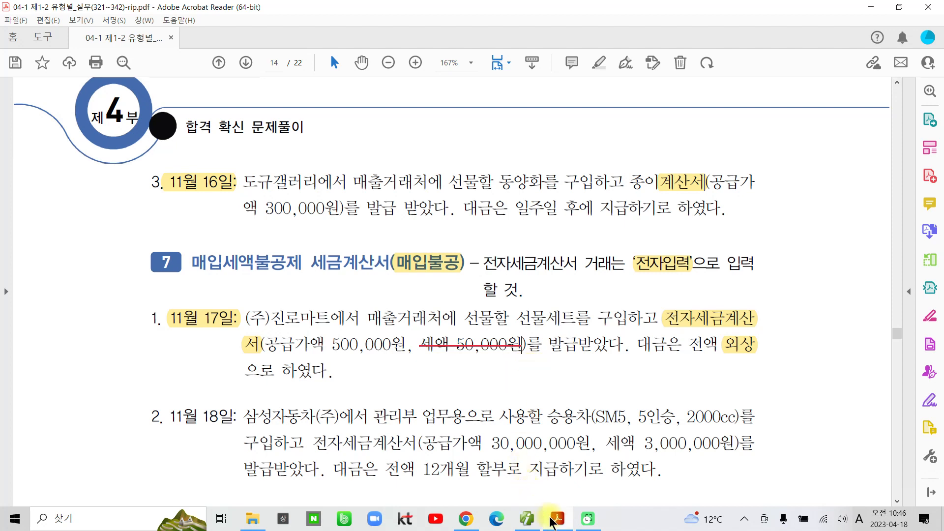
# Switch to the accounting program's 매입매출전표입력 screen and set the voucher date to November 17.
pyautogui.click(527, 518)
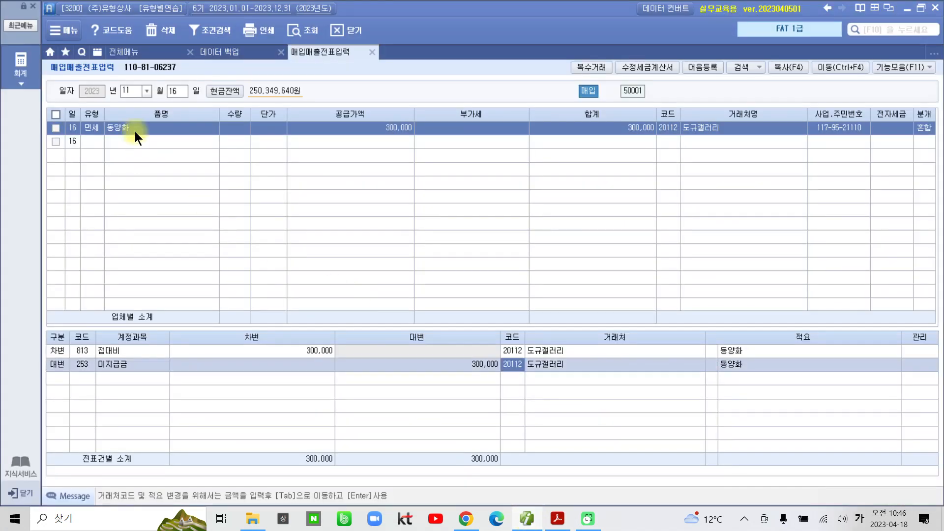
pyautogui.click(170, 96)
pyautogui.write('17')
pyautogui.press('Return')
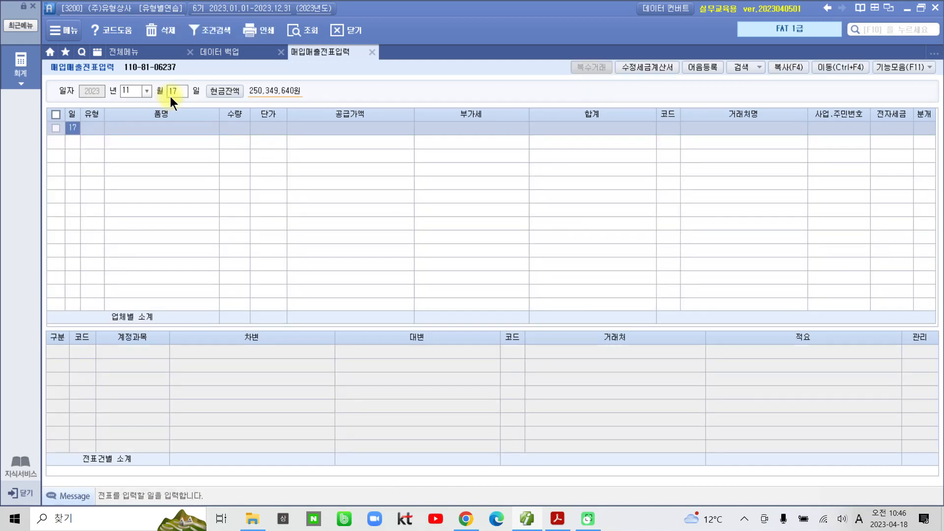
# Set the transaction type to 54 불공 with the non-deduction reason '9. 접대비 관련 매입세액'.
pyautogui.press('Return')
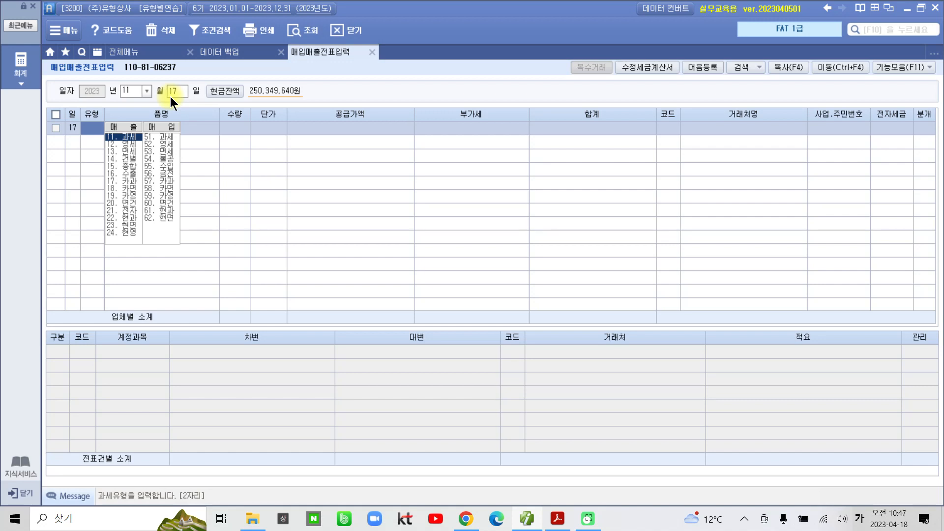
pyautogui.write('54')
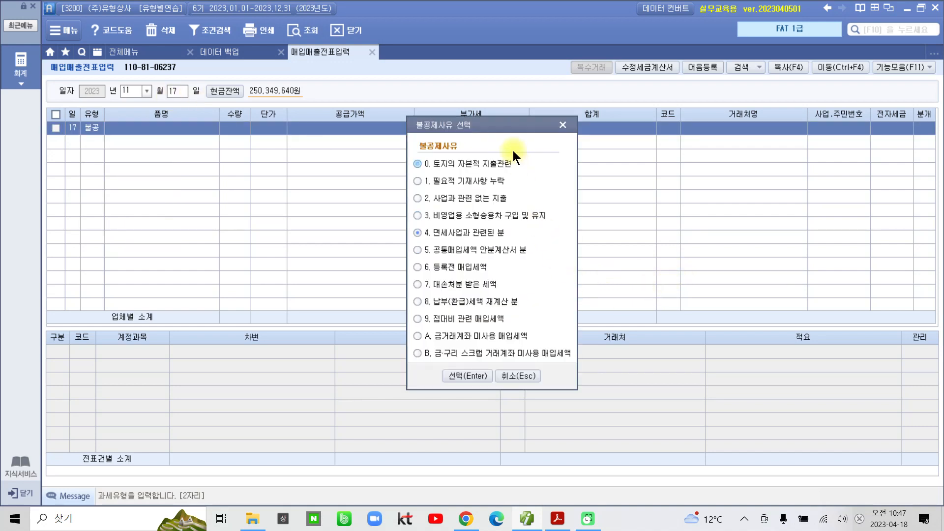
pyautogui.moveTo(499, 124); pyautogui.dragTo(430, 111)
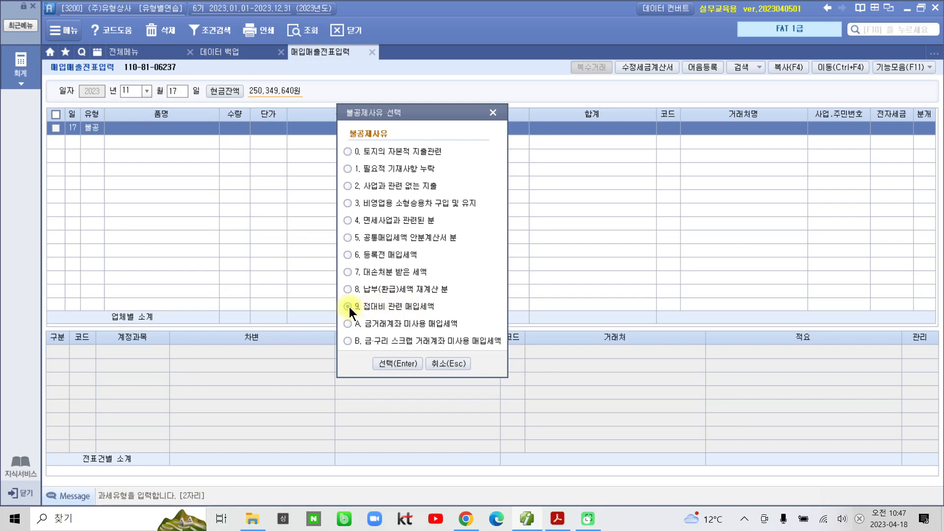
pyautogui.click(385, 364)
pyautogui.click(386, 364)
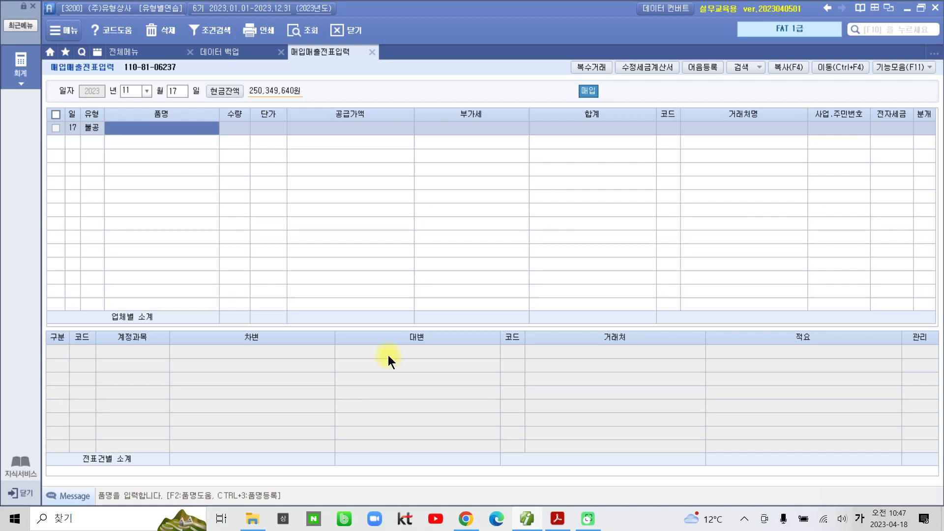
# Enter '선물세트' as the item name with a supply value of 500,000 and accept the calculated VAT.
pyautogui.write('선물')
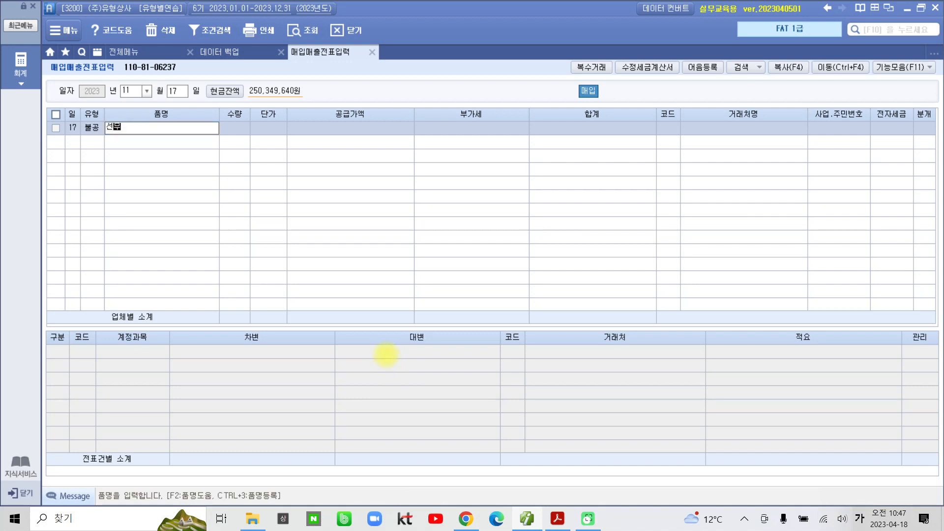
pyautogui.write('세트')
pyautogui.press('Return')
pyautogui.press('Return')
pyautogui.press('Return')
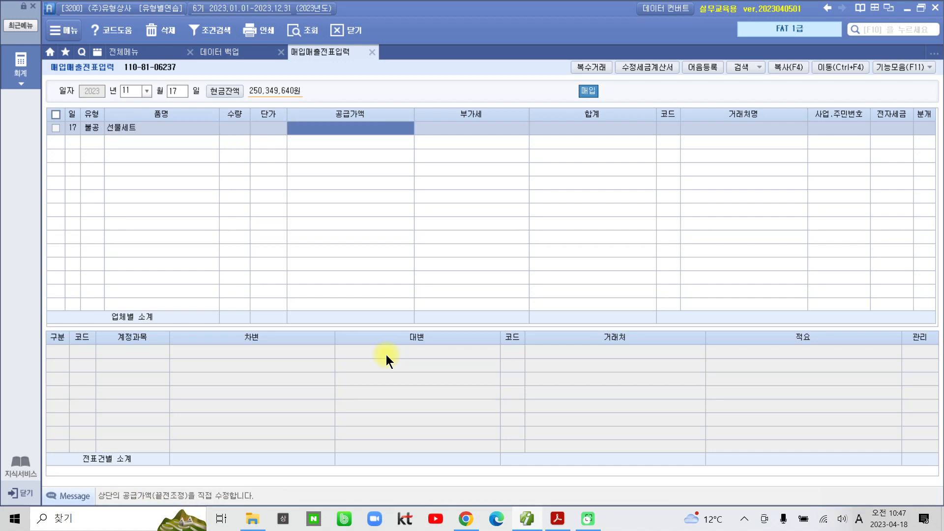
pyautogui.write('5000000')
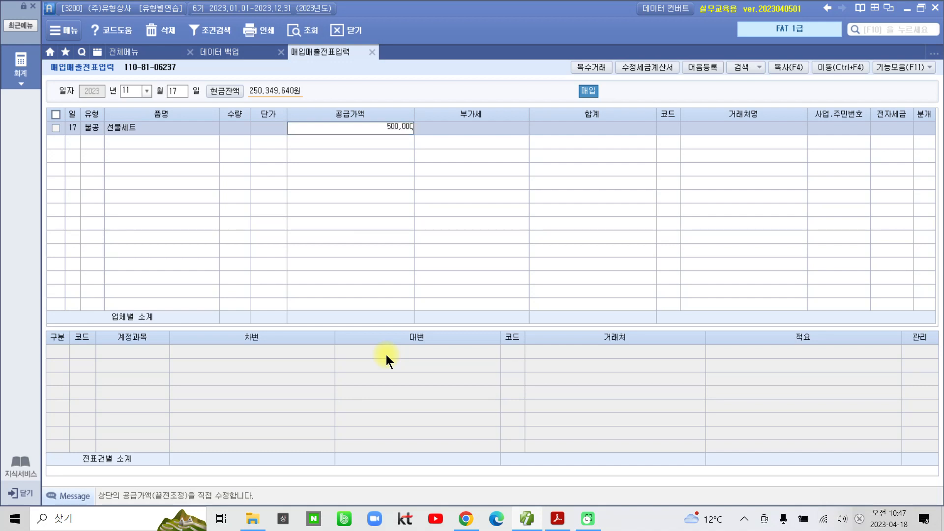
pyautogui.press('Return')
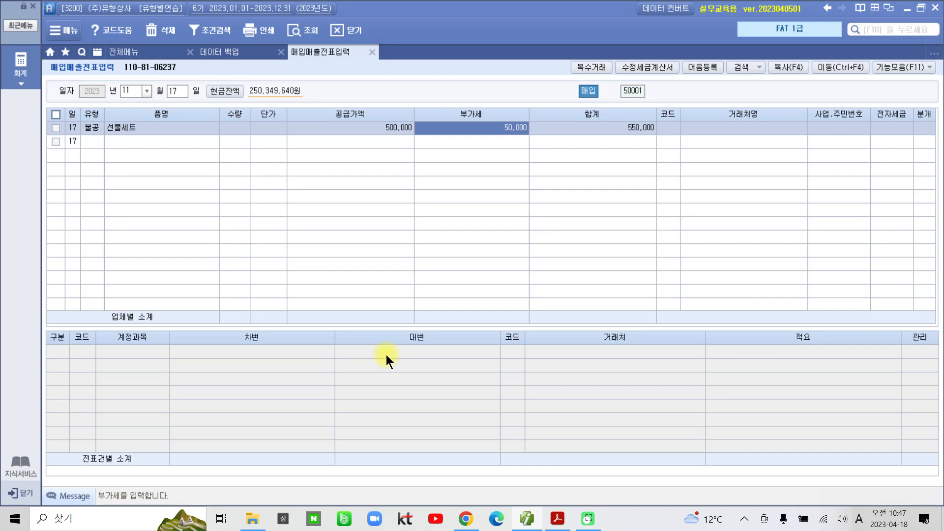
pyautogui.press('Return')
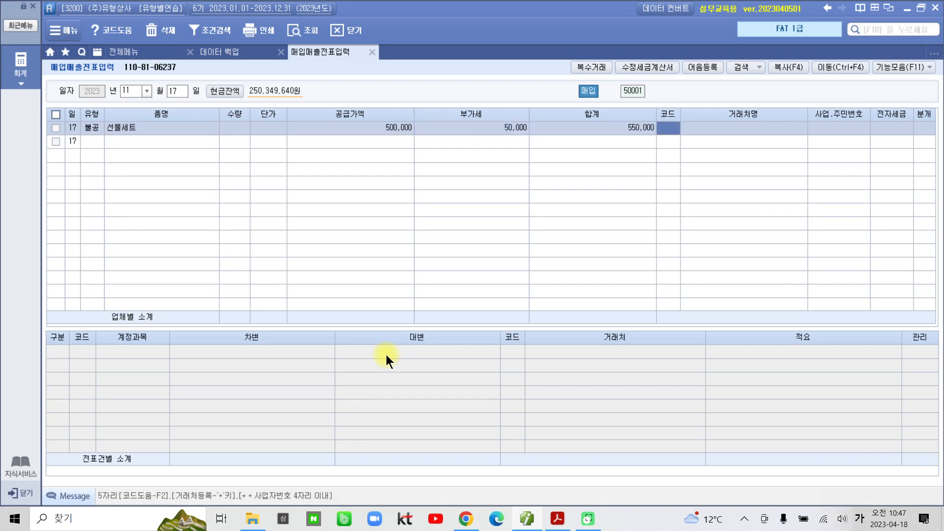
# Assign (주)진로마트 as the vendor of the 선물세트 purchase.
pyautogui.write('지ㄴㄹㅗ')
pyautogui.press('Return')
pyautogui.press('Return')
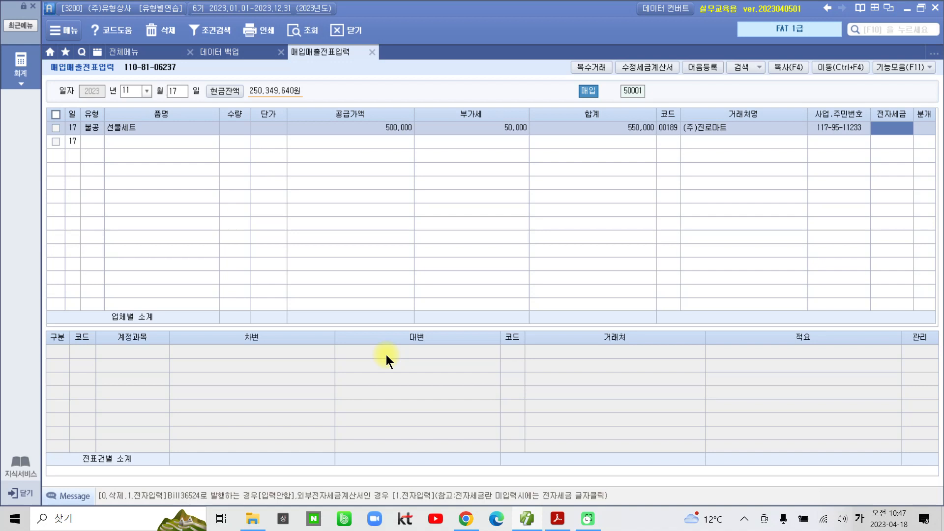
# Mark the tax invoice as 전자입력 and set the journal entry type to 3 혼합.
pyautogui.write('1')
pyautogui.press('Return')
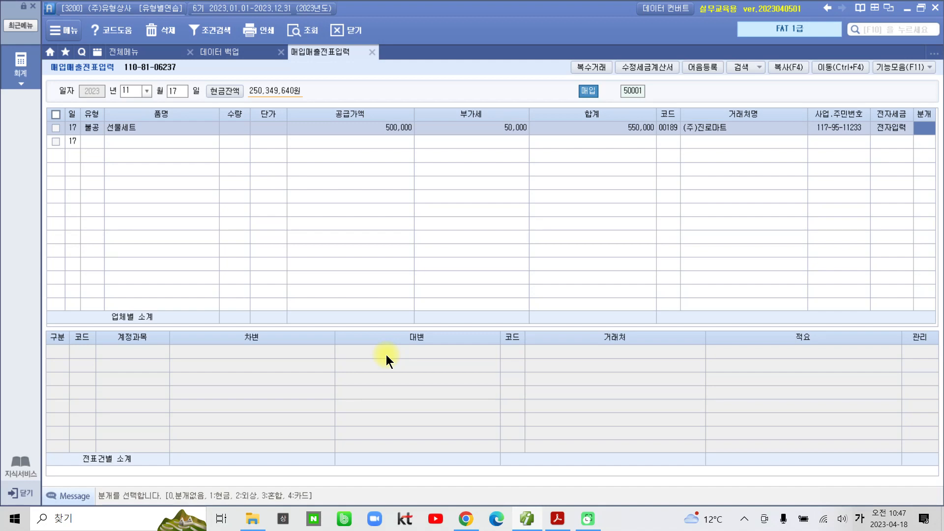
pyautogui.write('3')
pyautogui.press('Return')
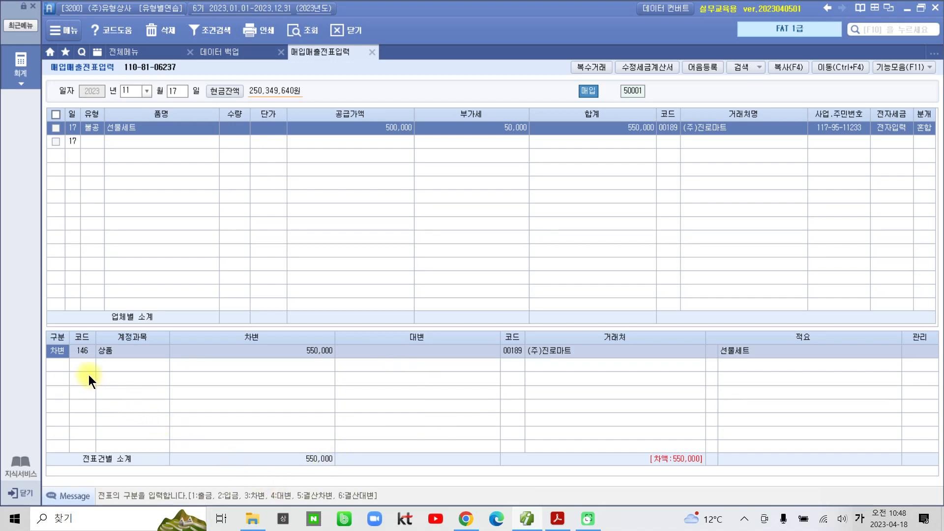
# Change the debit line's account to 813 접대비.
pyautogui.click(78, 349)
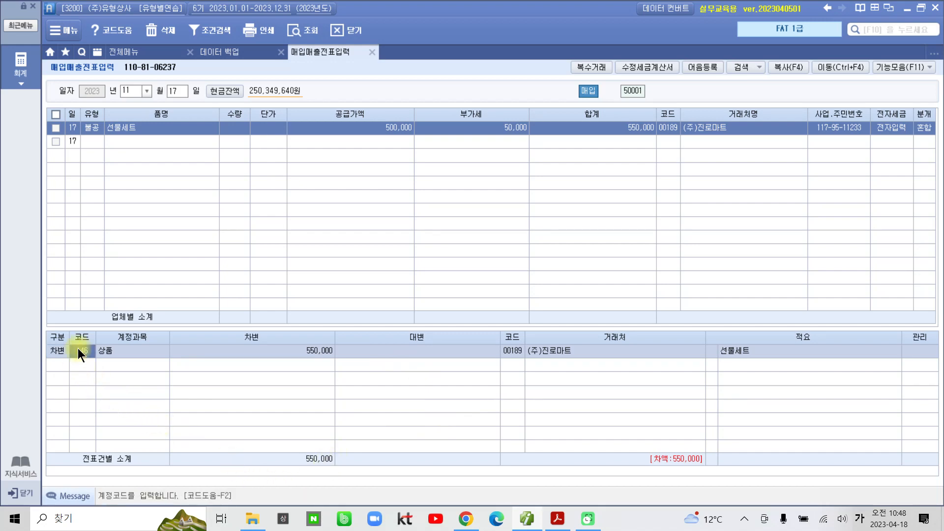
pyautogui.write('접대')
pyautogui.press('Return')
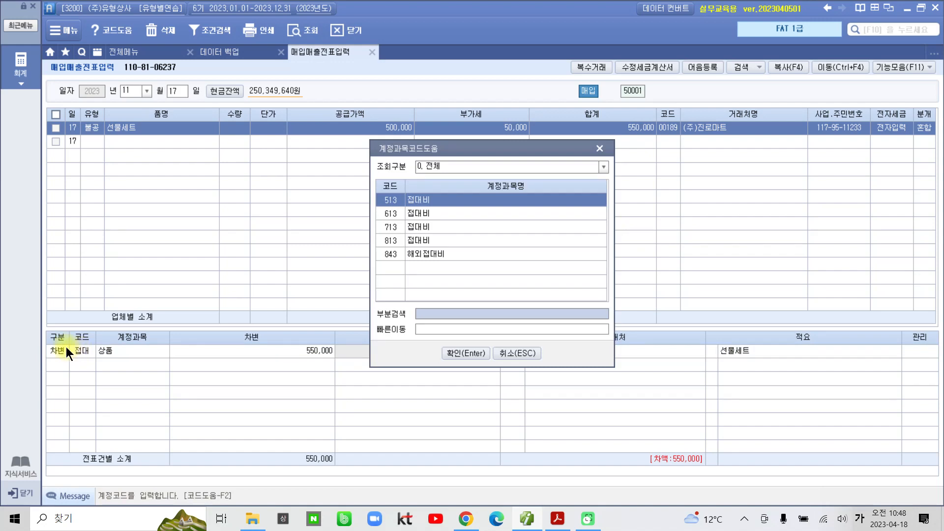
pyautogui.click(413, 240)
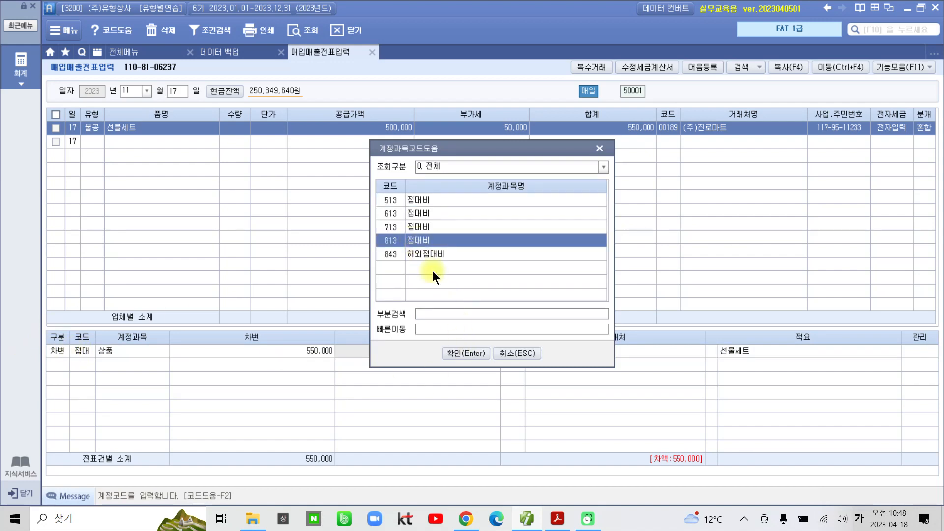
pyautogui.click(463, 353)
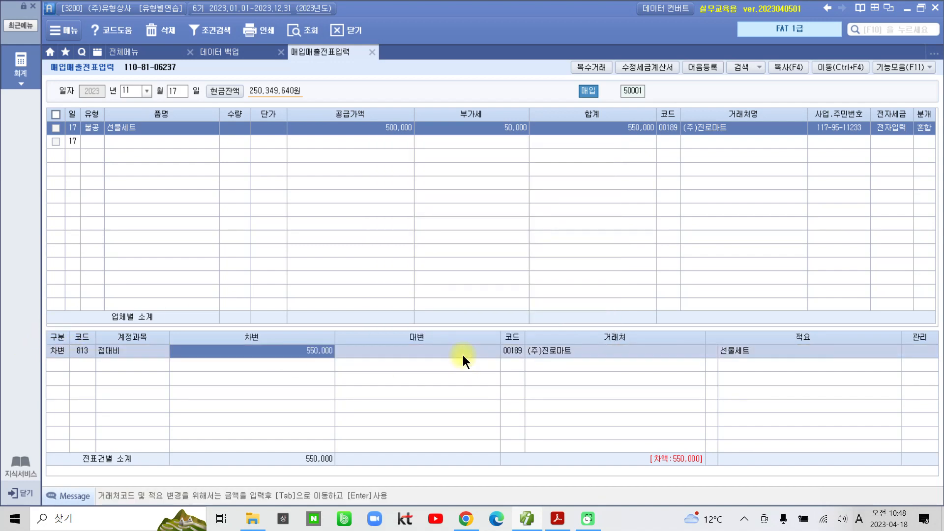
pyautogui.moveTo(317, 108)
pyautogui.mouseDown()
pyautogui.moveTo(386, 131)
pyautogui.moveTo(543, 146)
pyautogui.mouseUp()
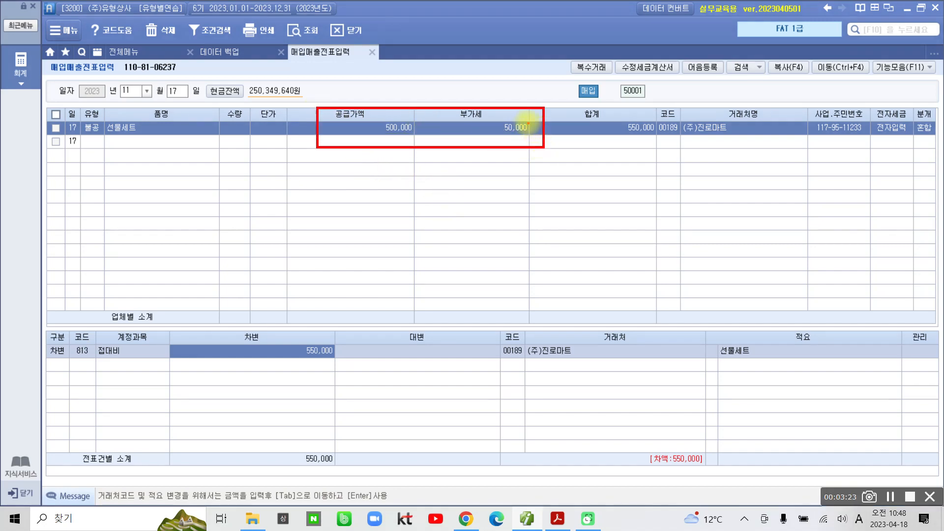
pyautogui.moveTo(463, 147)
pyautogui.mouseDown()
pyautogui.moveTo(359, 240)
pyautogui.moveTo(325, 341)
pyautogui.mouseUp()
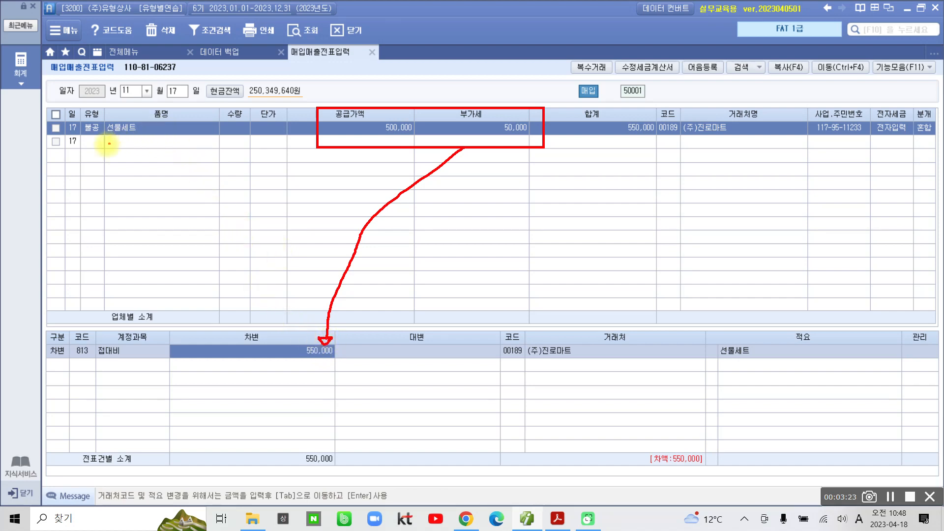
pyautogui.moveTo(79, 138); pyautogui.dragTo(107, 139)
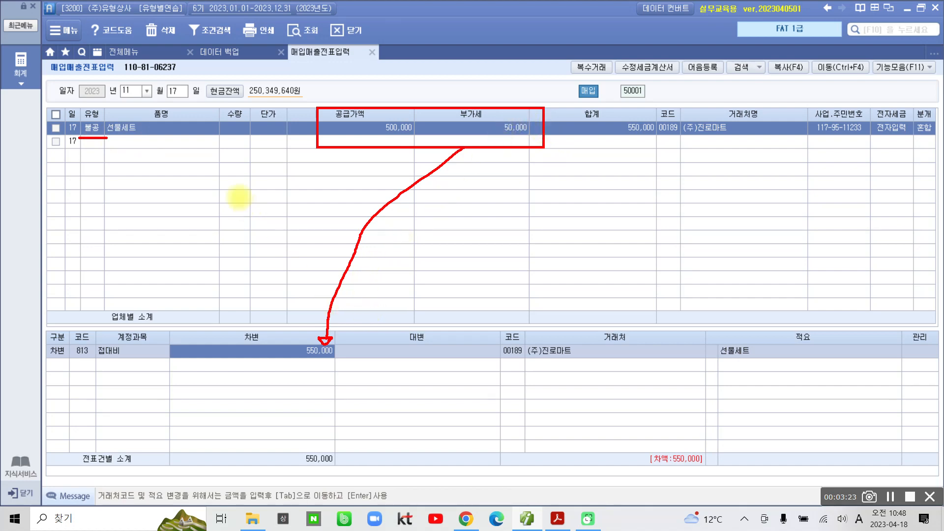
pyautogui.moveTo(85, 104)
pyautogui.mouseDown()
pyautogui.moveTo(68, 132)
pyautogui.moveTo(106, 136)
pyautogui.moveTo(76, 101)
pyautogui.moveTo(69, 121)
pyautogui.mouseUp()
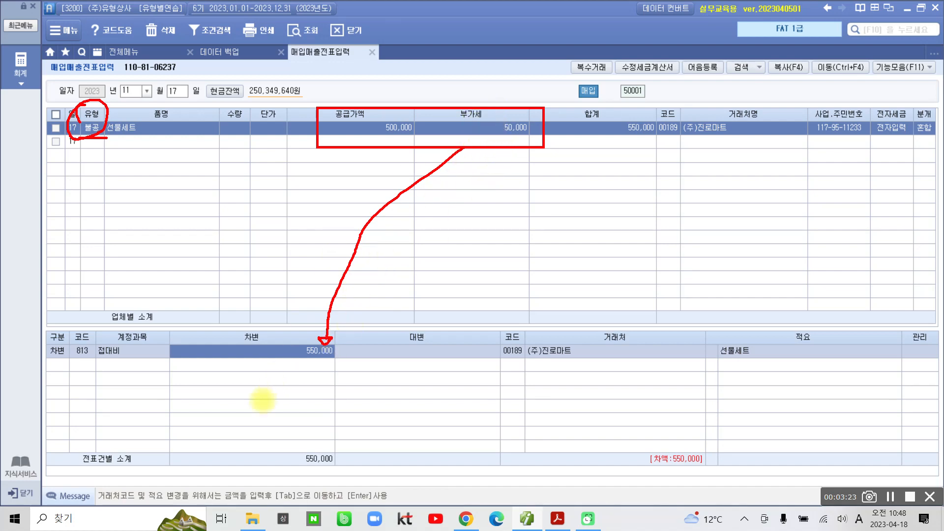
pyautogui.moveTo(75, 362); pyautogui.dragTo(143, 364)
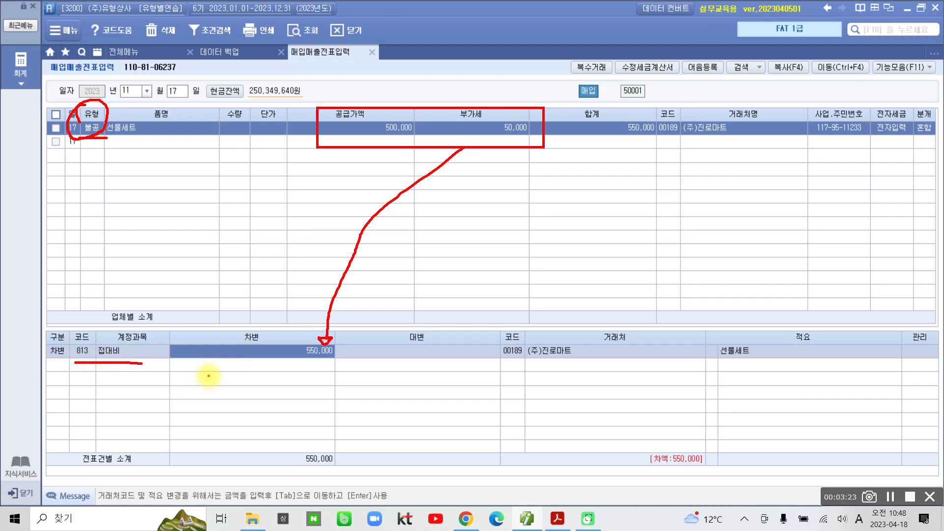
pyautogui.press('Escape')
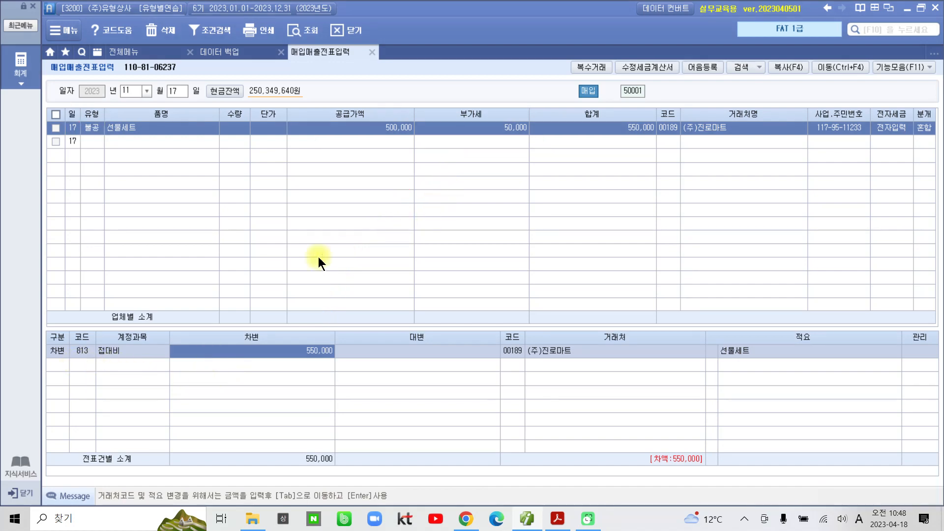
# Add a credit line of 550,000 to account 253 미지급금 for the 선물세트 purchase and check both entry lines.
pyautogui.click(54, 367)
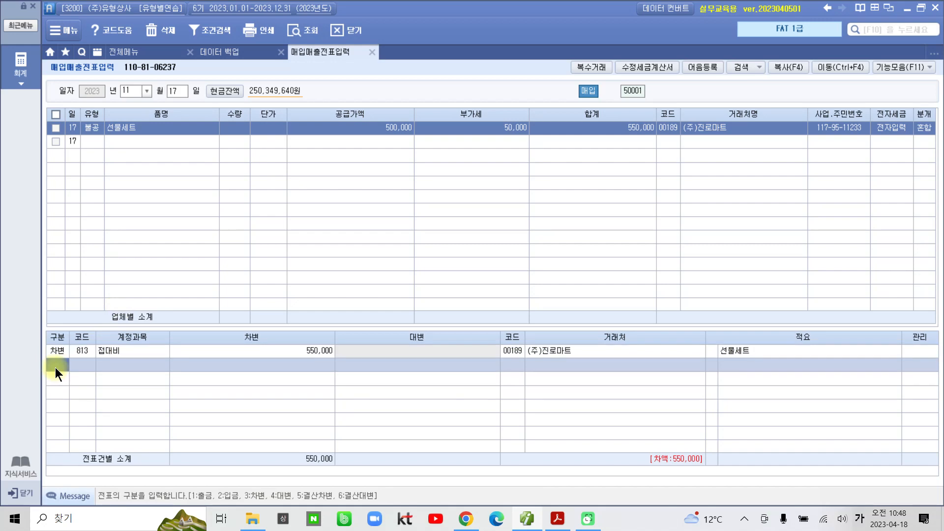
pyautogui.write('4')
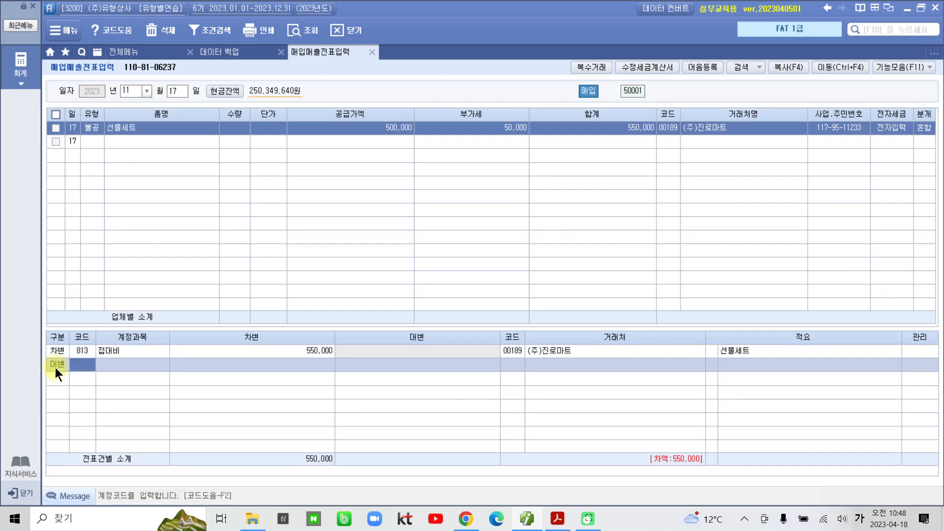
pyautogui.write('253')
pyautogui.press('Return')
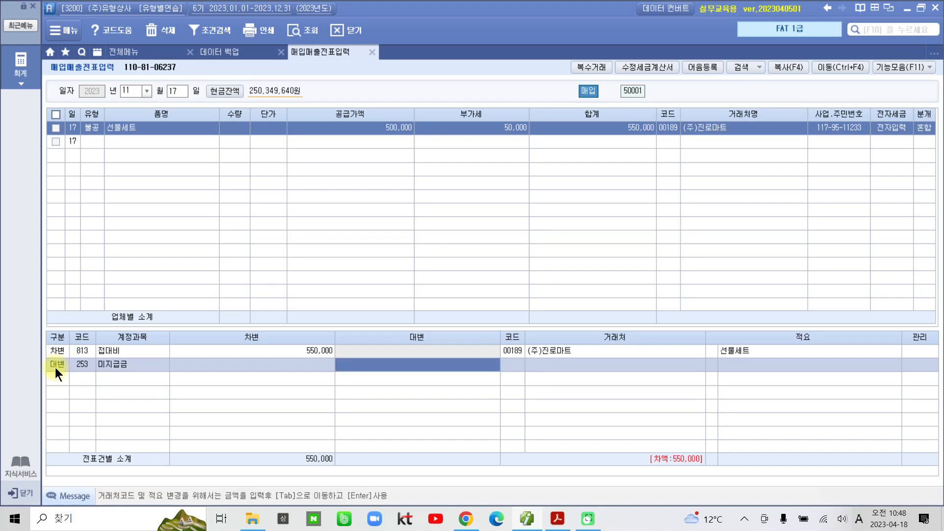
pyautogui.write('55')
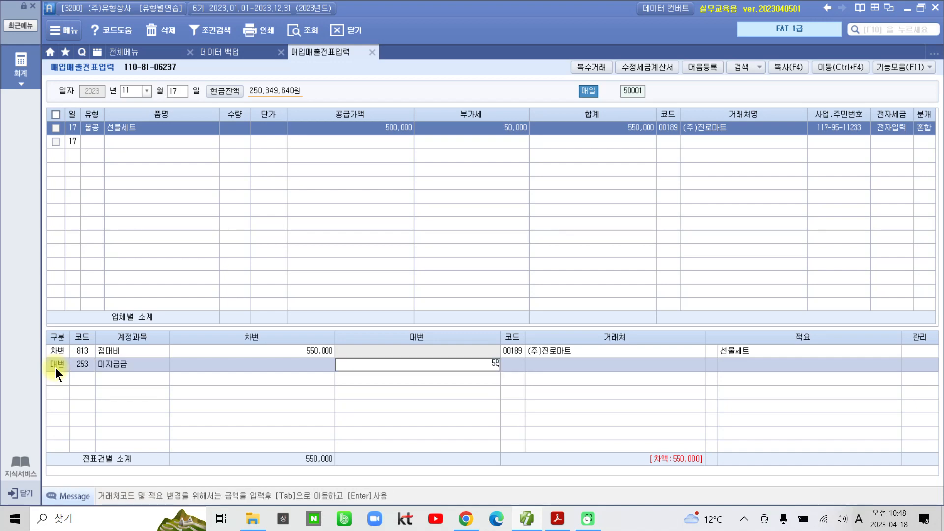
pyautogui.write('0,000')
pyautogui.press('Tab')
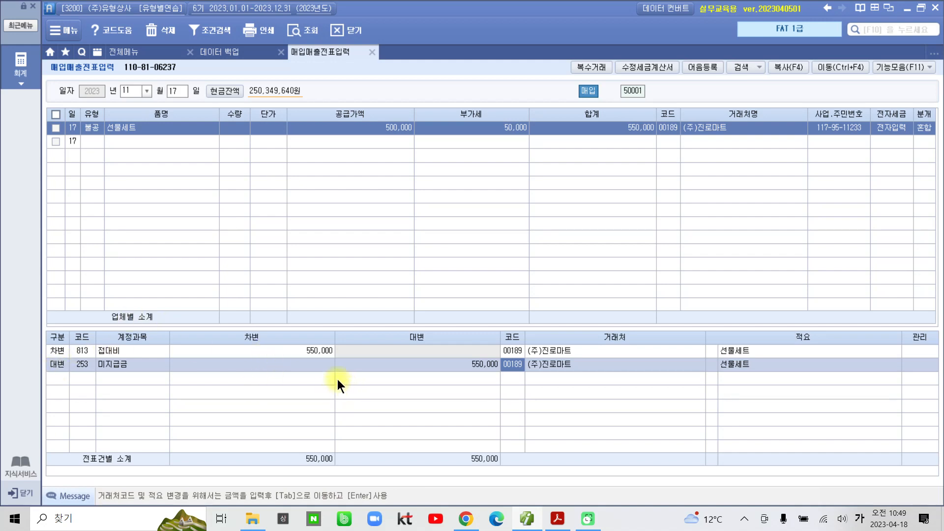
pyautogui.click(316, 352)
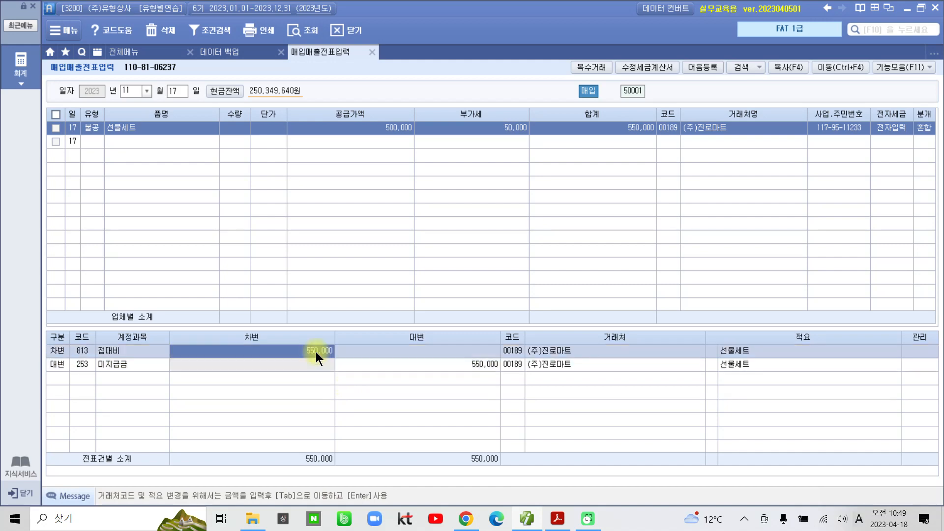
pyautogui.click(441, 364)
pyautogui.click(325, 350)
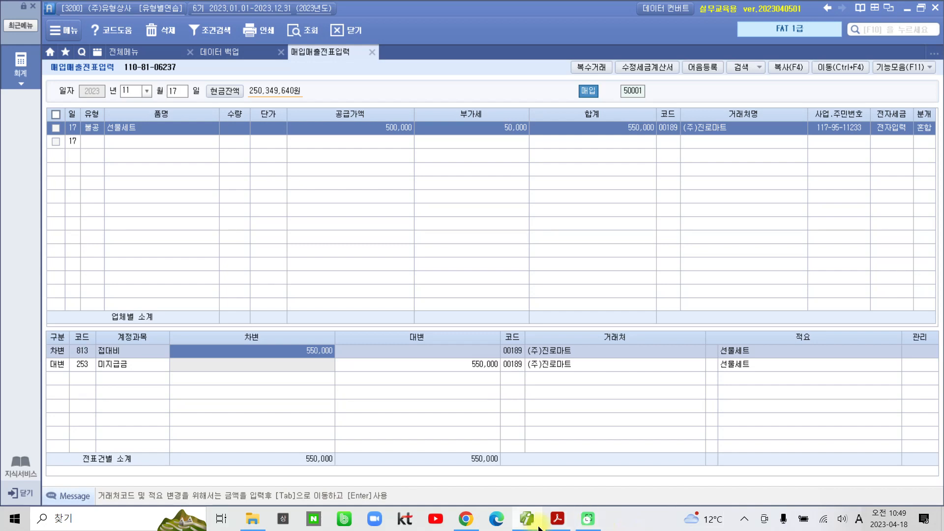
# Switch to the workbook PDF in Acrobat Reader and highlight '11월 18일', '세금계산서' and '12개월 할부로' in problem 2.
pyautogui.click(558, 519)
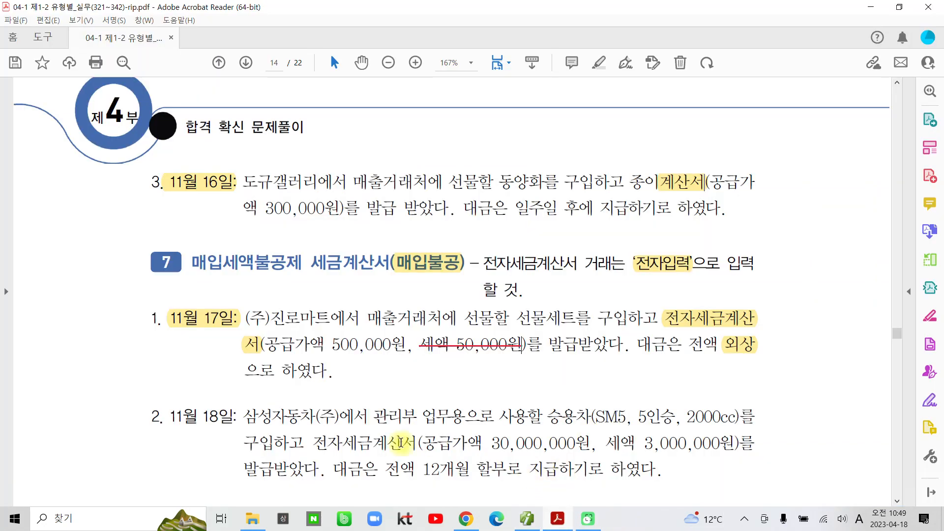
pyautogui.scroll(-2, 265, 379)
pyautogui.moveTo(173, 298); pyautogui.dragTo(234, 298)
pyautogui.click(231, 253)
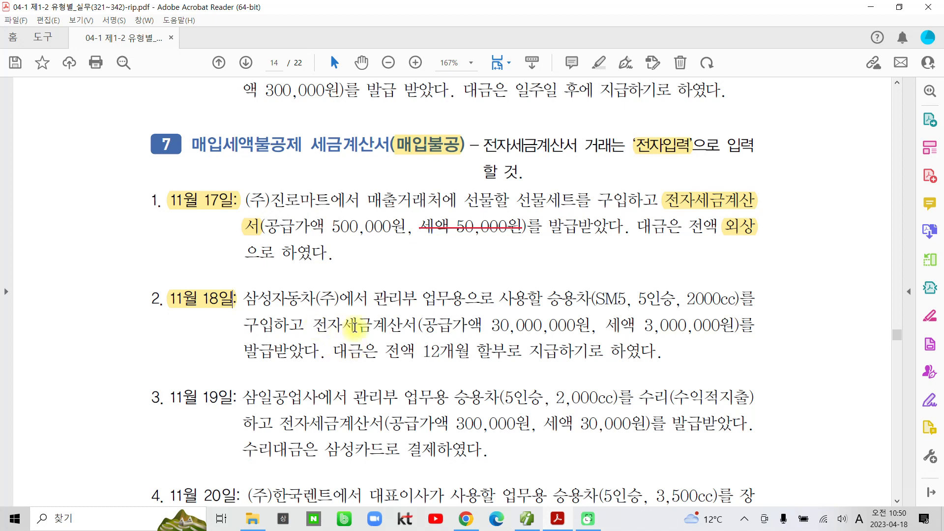
pyautogui.moveTo(343, 324); pyautogui.dragTo(414, 324)
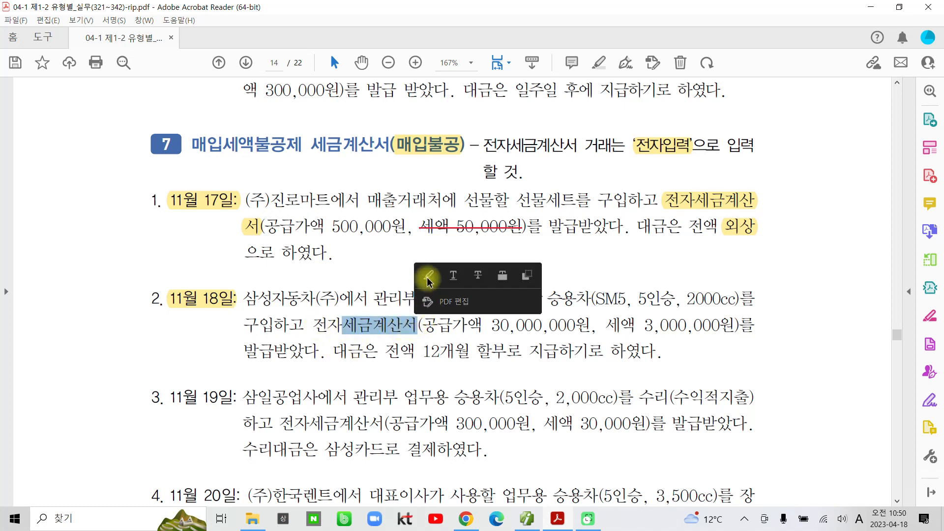
pyautogui.click(428, 283)
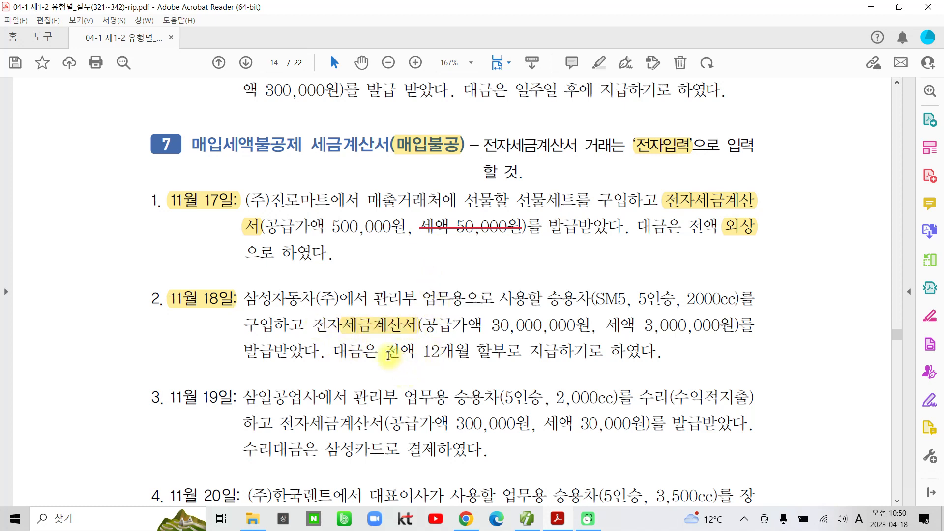
pyautogui.moveTo(427, 352); pyautogui.dragTo(521, 352)
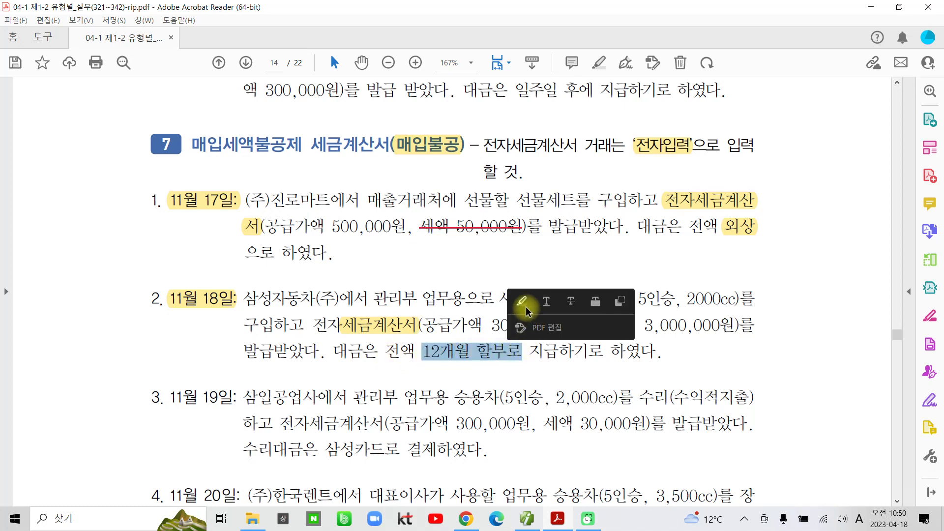
pyautogui.click(522, 301)
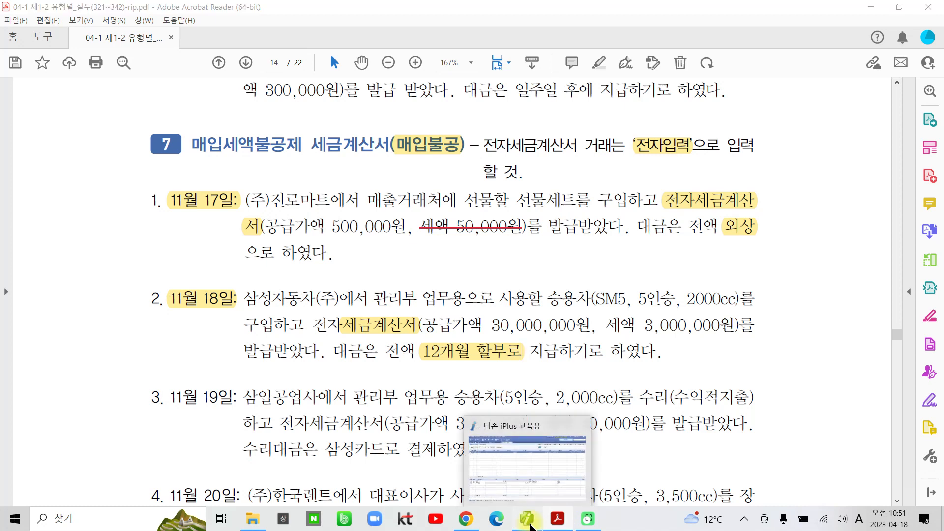
# Switch back to 더존 iPlus and set the voucher entry date to November 18.
pyautogui.click(529, 522)
pyautogui.click(175, 92)
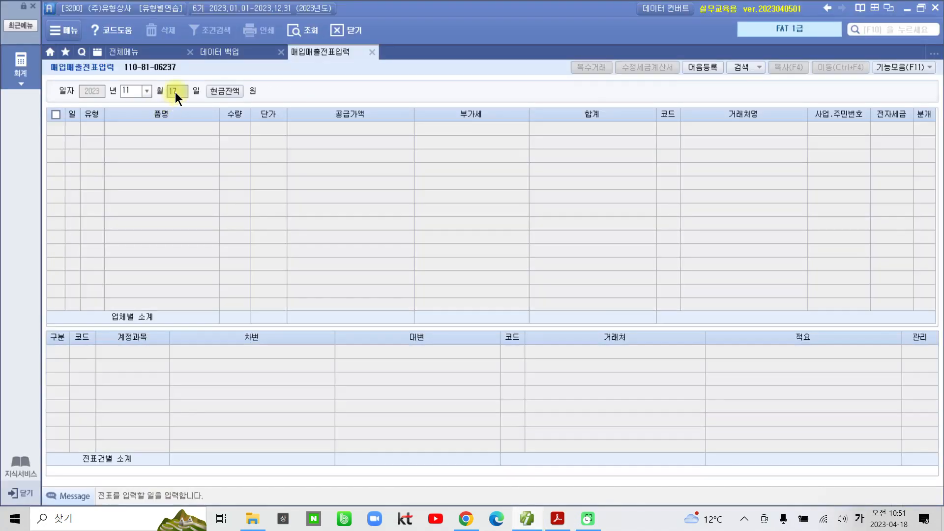
pyautogui.write('18')
pyautogui.press('Return')
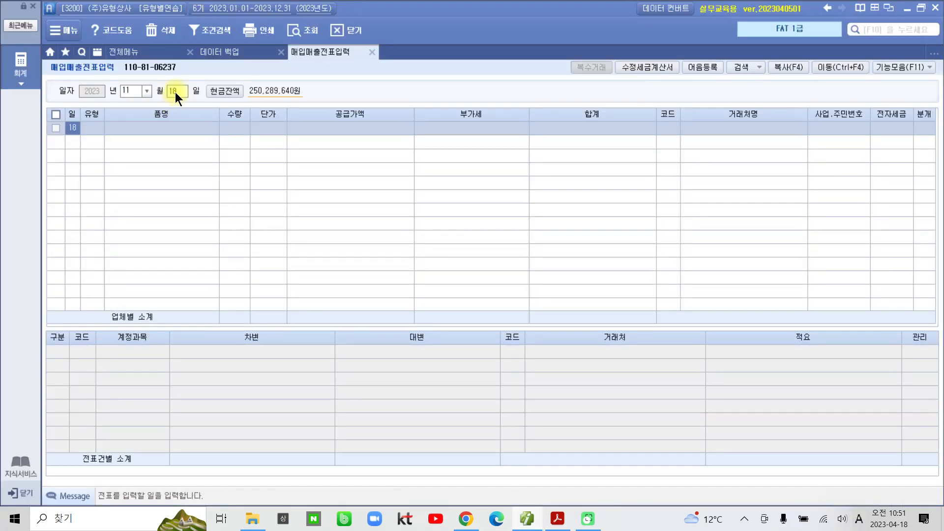
# Set the November 18 transaction type to 54 불공 with the non-deduction reason '3. 비영업용 소형승용차 구입 및 유지'.
pyautogui.press('Return')
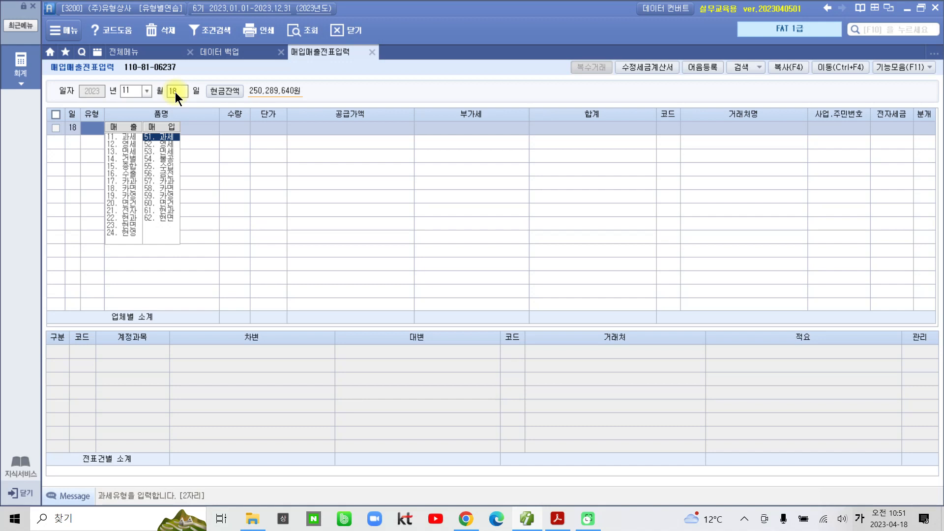
pyautogui.write('54')
pyautogui.press('Return')
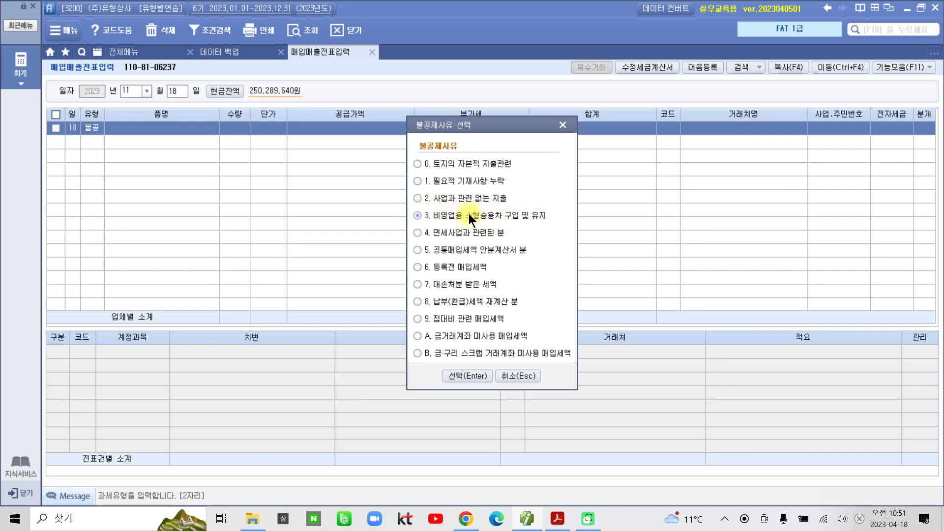
pyautogui.click(464, 376)
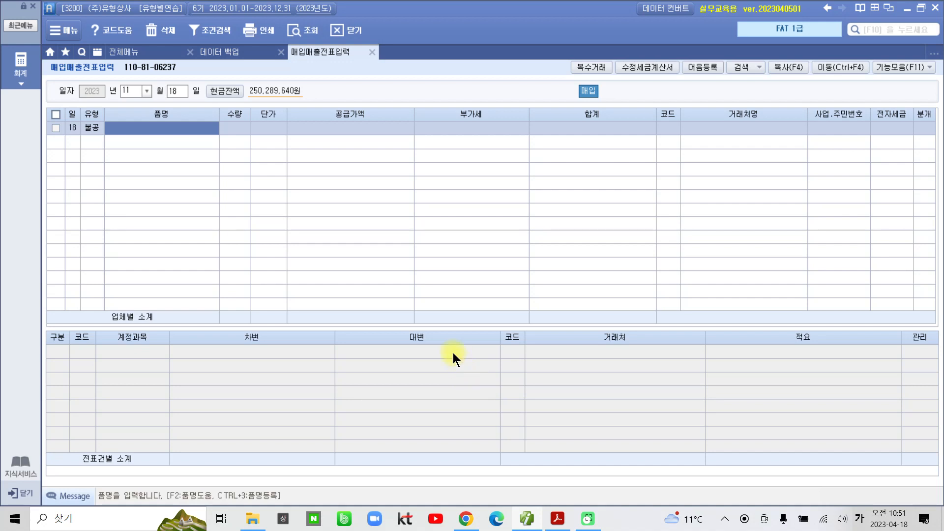
# Enter '승용차' as the item name with a supply value of 30,000,000 and accept the calculated VAT.
pyautogui.write('승용차')
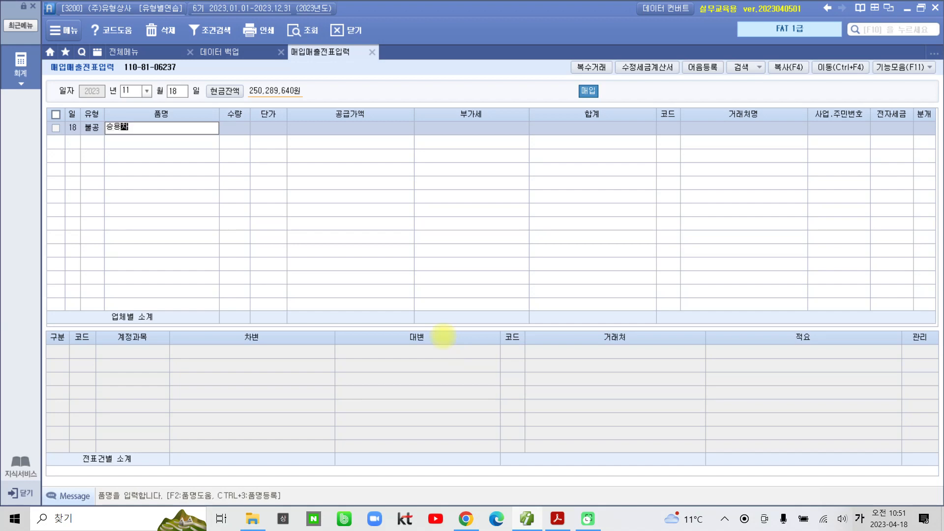
pyautogui.press('Return')
pyautogui.press('Return')
pyautogui.press('Return')
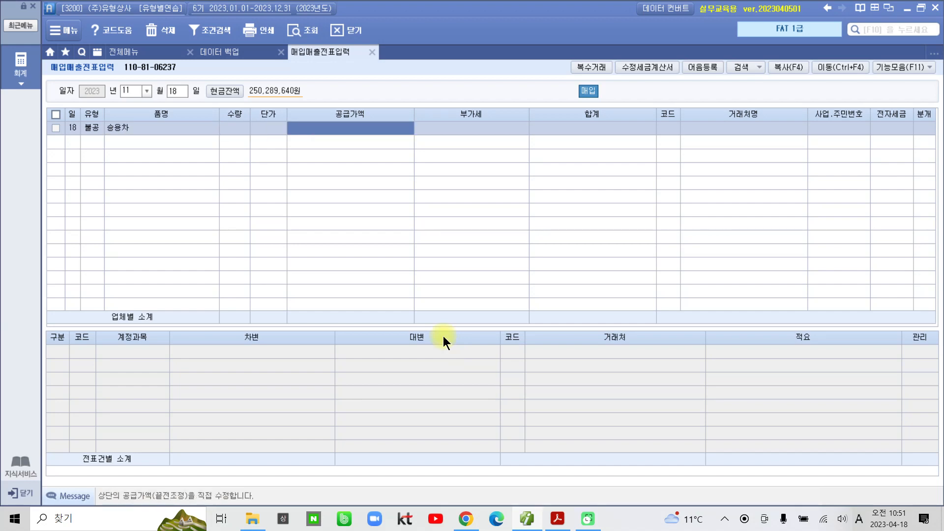
pyautogui.write('3')
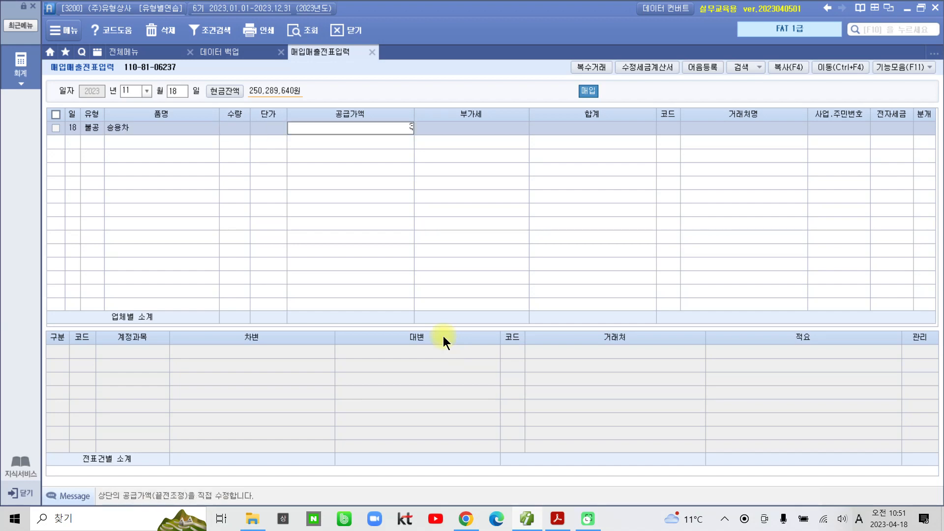
pyautogui.write('0,000,000')
pyautogui.press('Return')
pyautogui.press('Return')
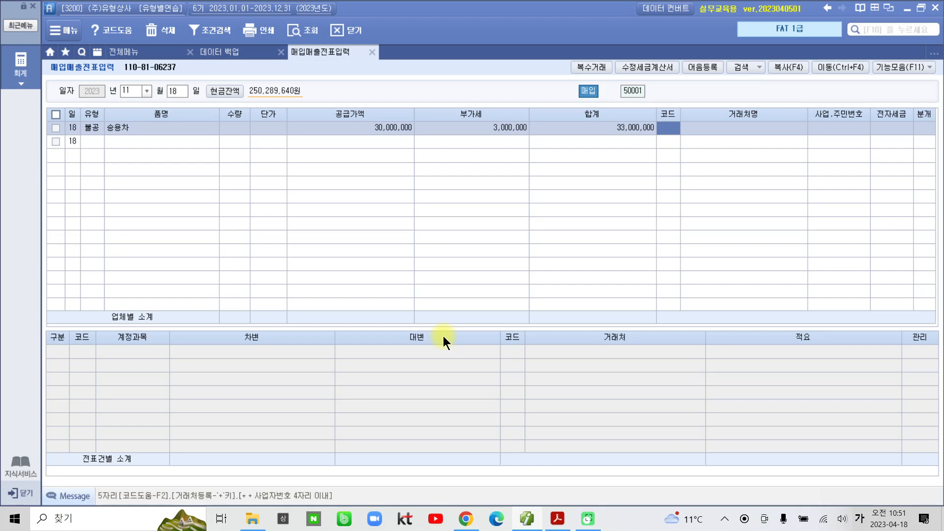
# Assign 삼성자동차(주) as the vendor of the 승용차 purchase and mark the tax invoice as 전자입력.
pyautogui.write('삼성')
pyautogui.press('Return')
pyautogui.press('Return')
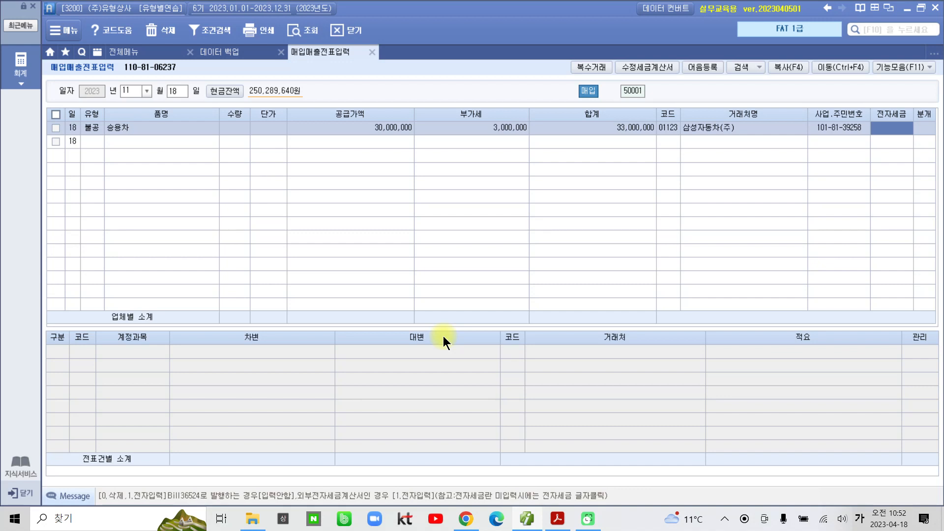
pyautogui.press('1')
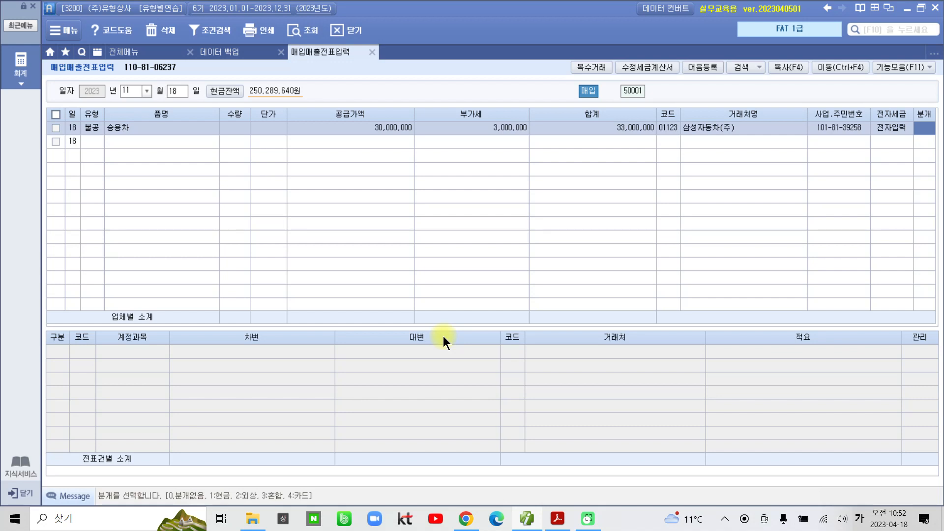
# Set the journal entry type to 3 혼합 and change the debit line's account to 208 차량운반구.
pyautogui.press('3')
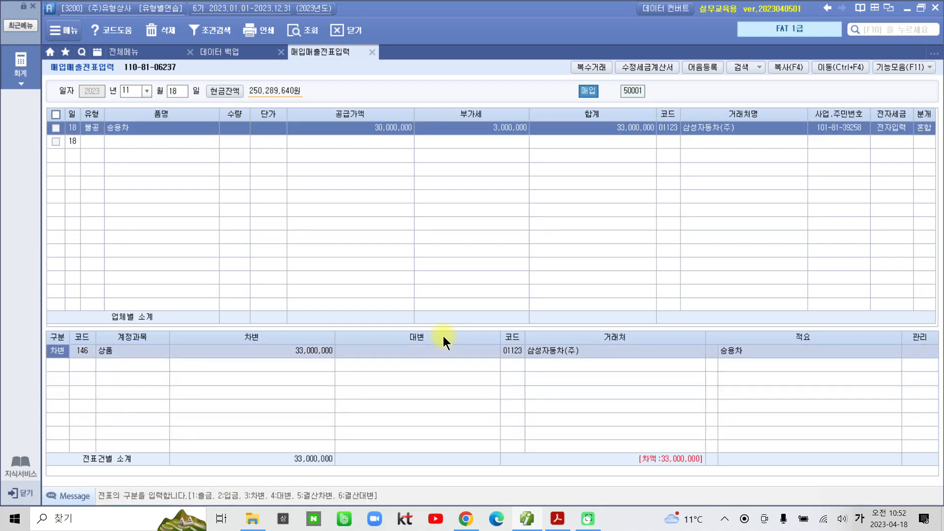
pyautogui.click(81, 354)
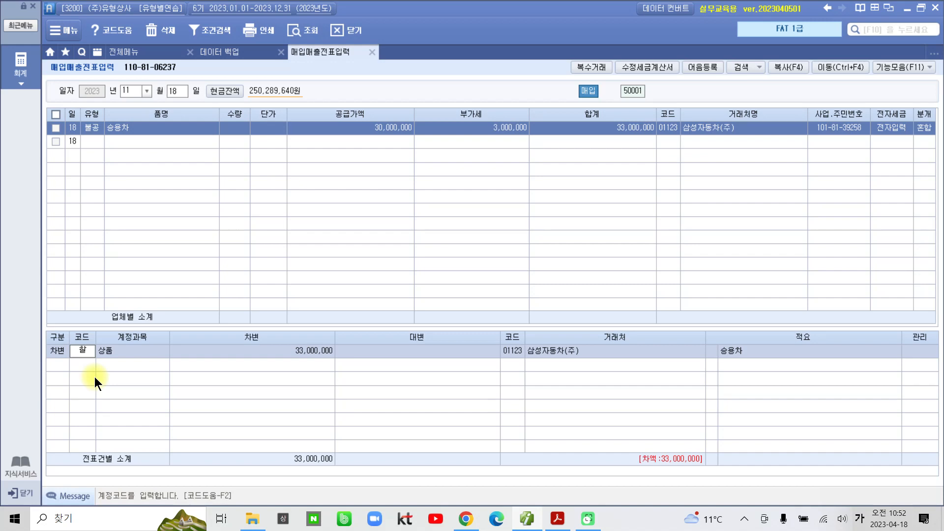
pyautogui.press('Return')
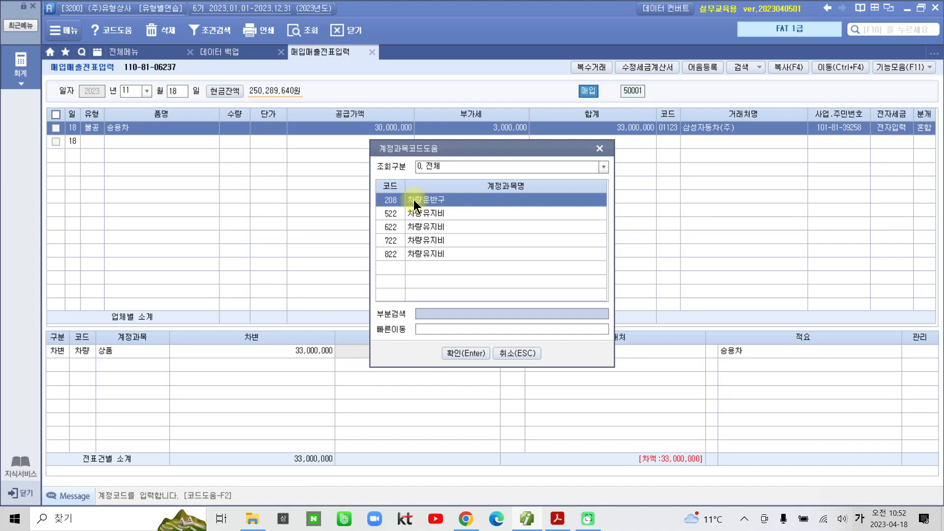
pyautogui.click(463, 352)
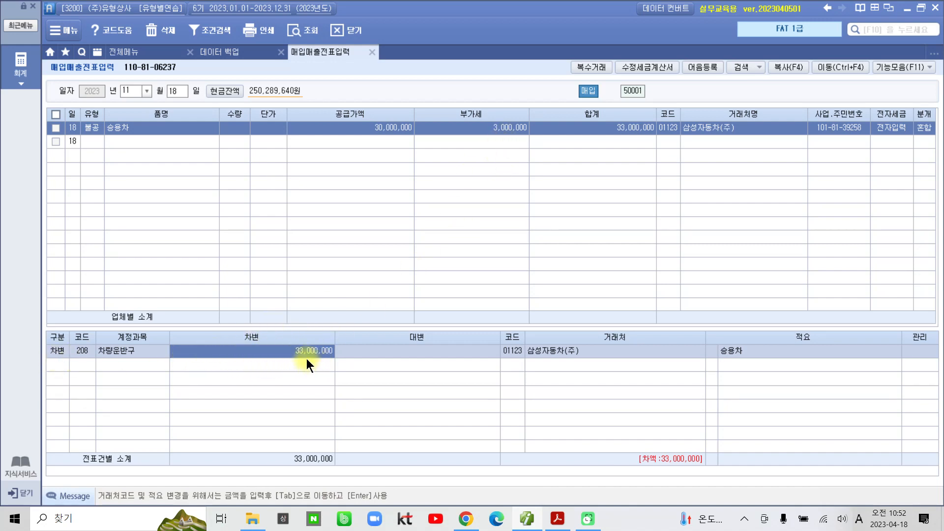
# Add a credit line of 33,000,000 to account 253 미지급금 for the 승용차 purchase and check both entry lines.
pyautogui.click(63, 364)
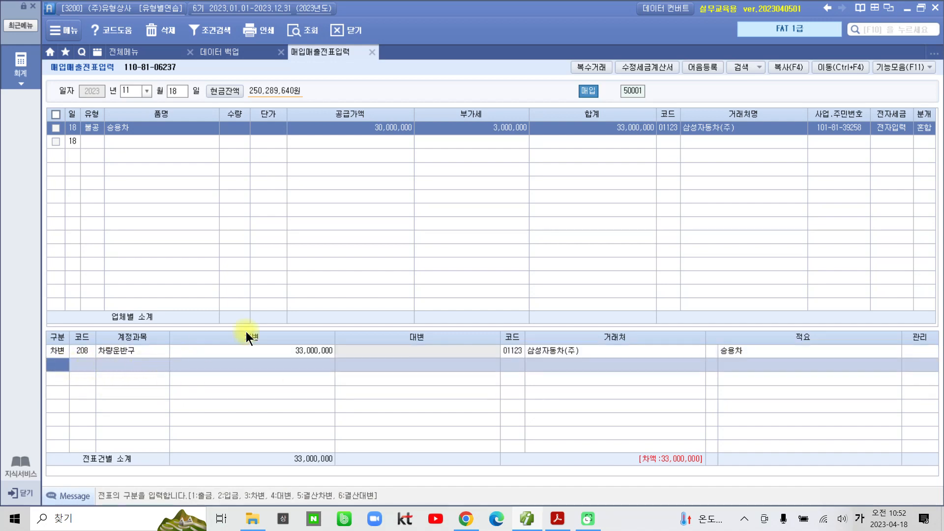
pyautogui.write('4')
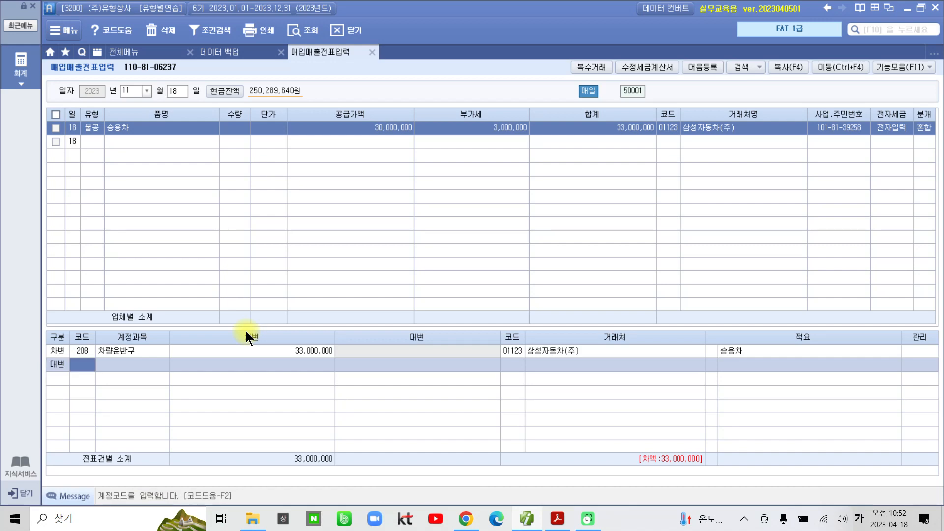
pyautogui.write('253')
pyautogui.press('Return')
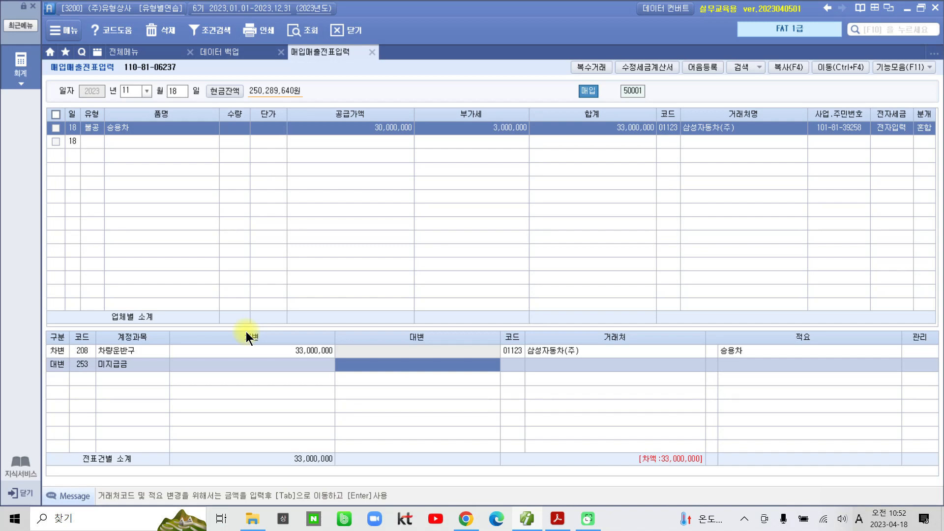
pyautogui.write('33,000,00')
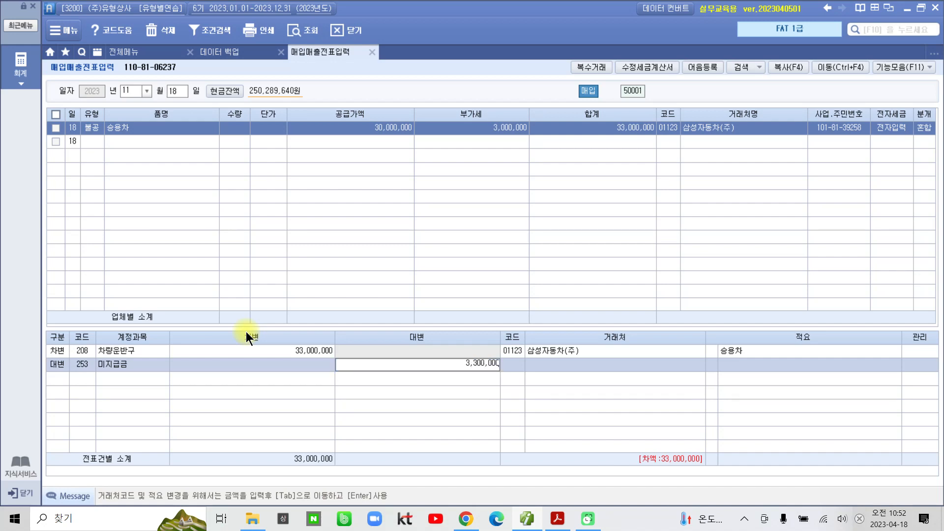
pyautogui.write('0')
pyautogui.press('Return')
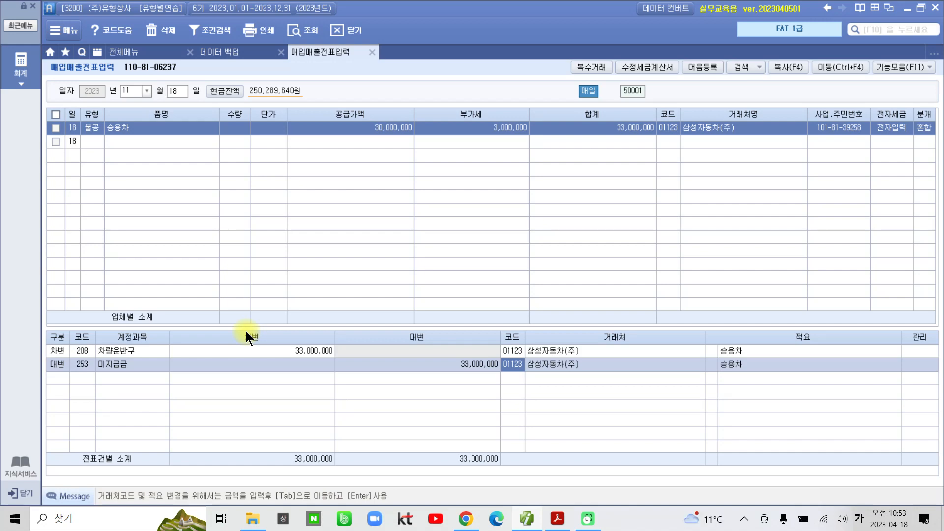
pyautogui.click(205, 353)
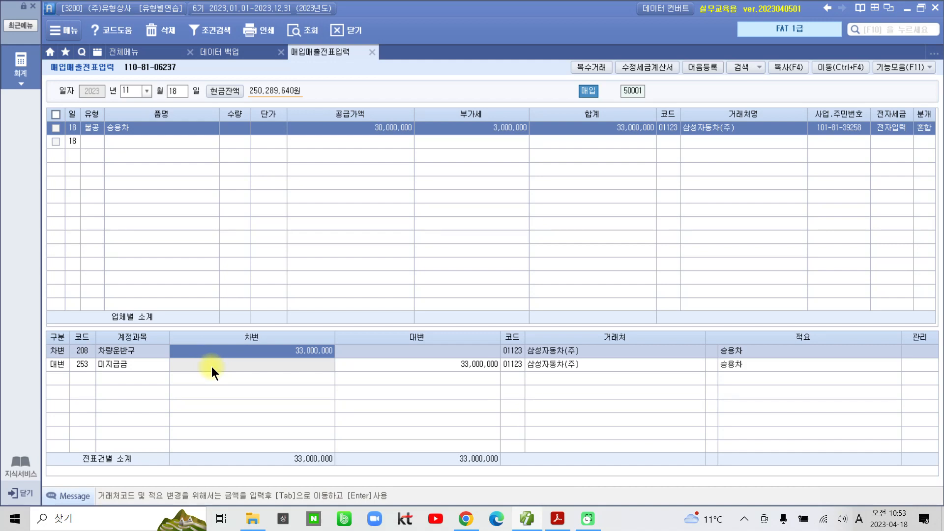
pyautogui.click(440, 365)
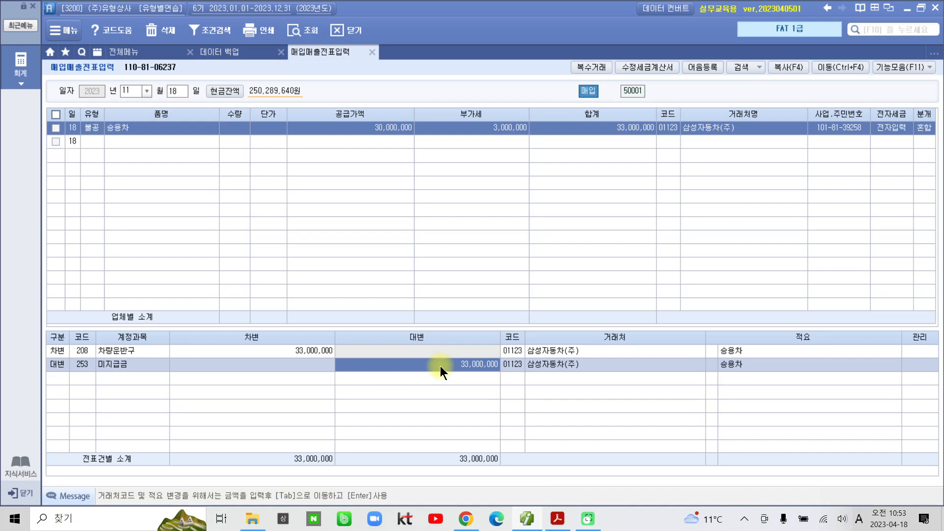
# Switch to the workbook PDF in Acrobat Reader and highlight '11월 19일', '수익적지출' and '삼성카드로 결제하였다' in problem 3.
pyautogui.click(527, 519)
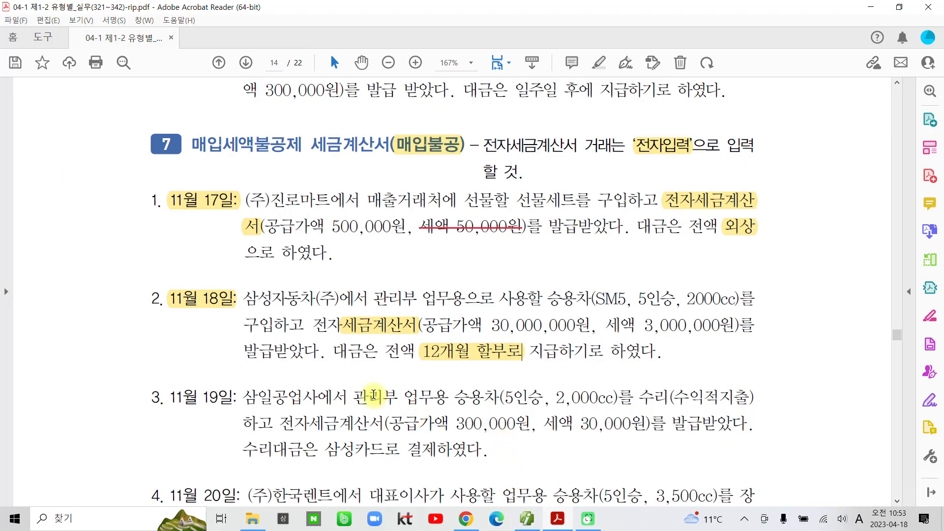
pyautogui.scroll(-4, 374, 394)
pyautogui.moveTo(174, 306); pyautogui.dragTo(233, 305)
pyautogui.click(238, 255)
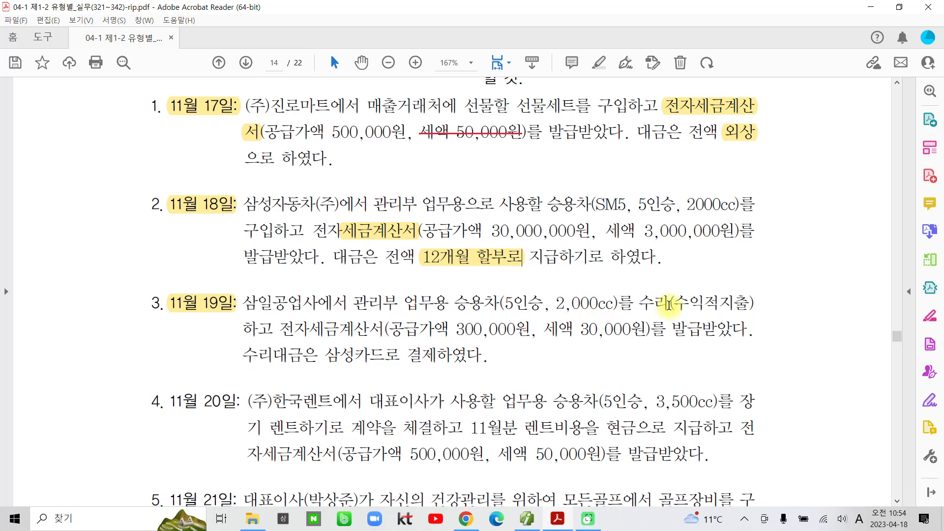
pyautogui.moveTo(673, 302); pyautogui.dragTo(742, 299)
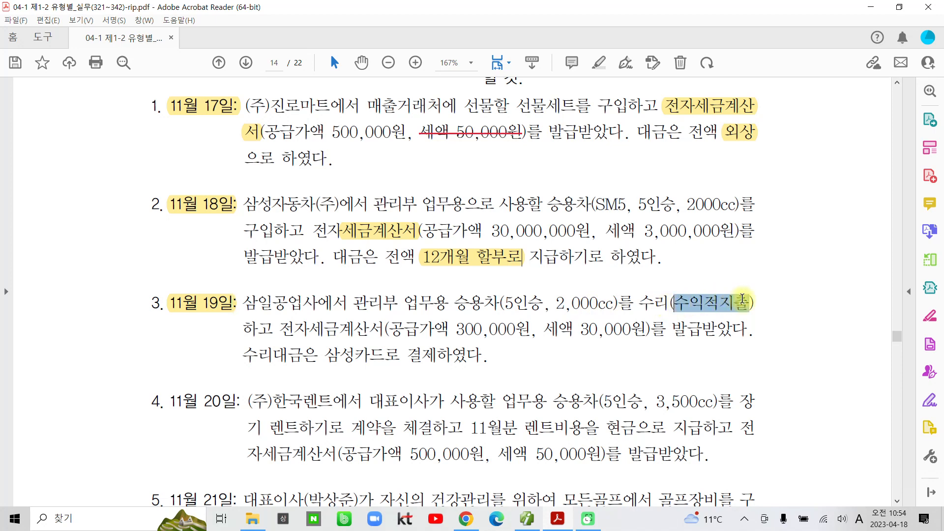
pyautogui.click(753, 258)
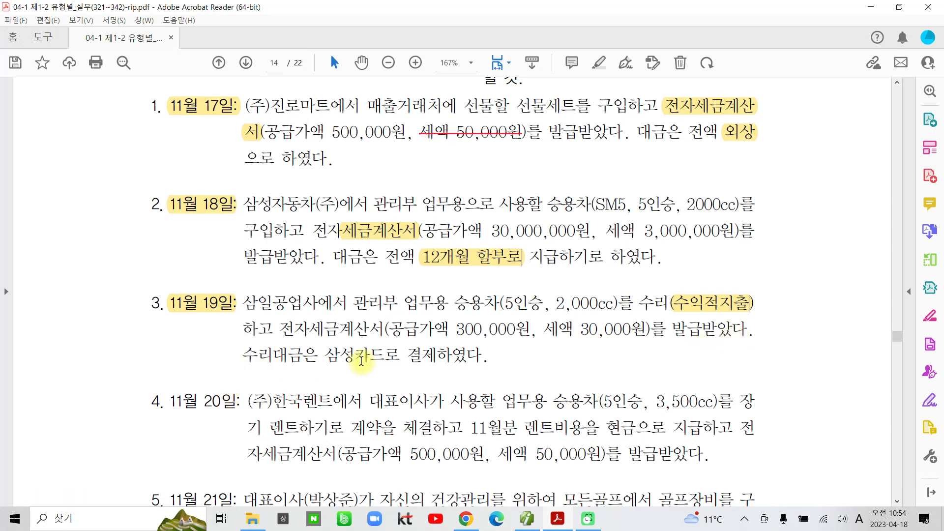
pyautogui.moveTo(330, 355); pyautogui.dragTo(482, 355)
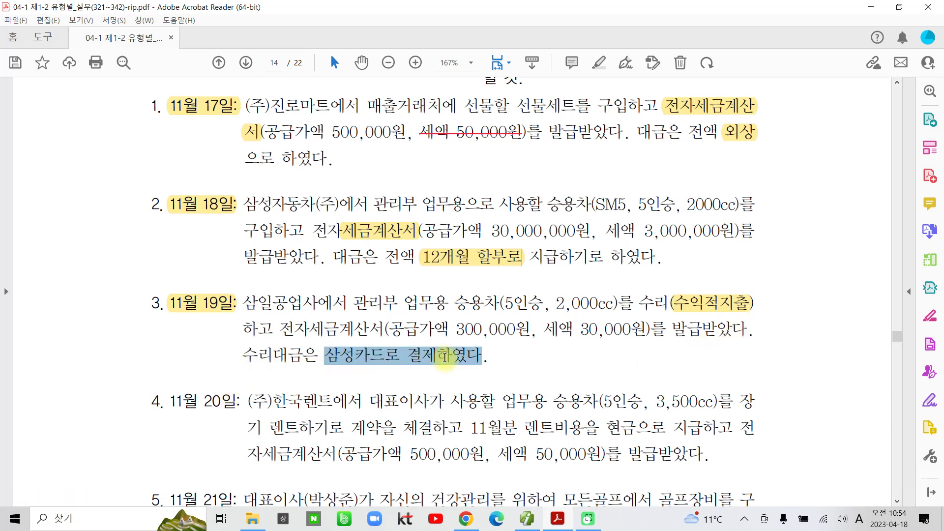
pyautogui.click(461, 307)
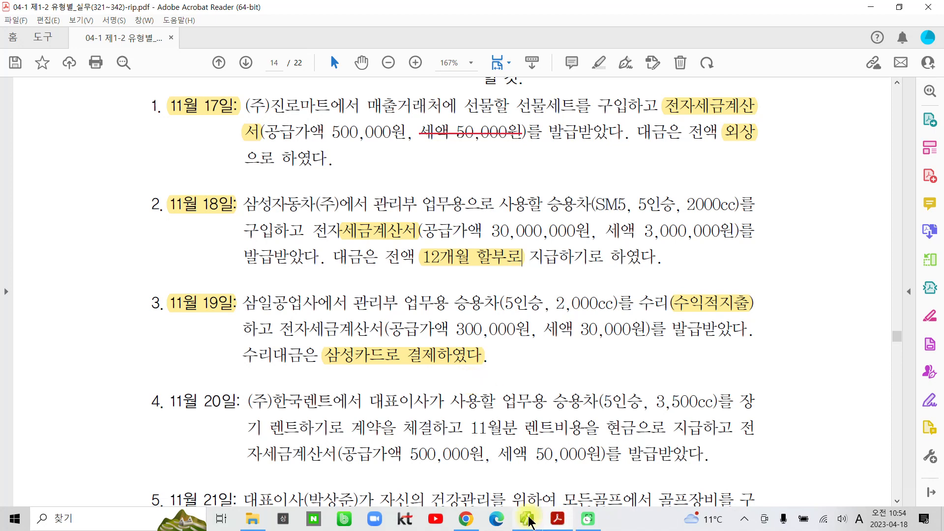
# Return to the accounting program and start a November 19 voucher of type 54 불공 with reason 3 비영업용 소형승용차 구입 및 유지.
pyautogui.click(556, 520)
pyautogui.click(180, 90)
pyautogui.write('1')
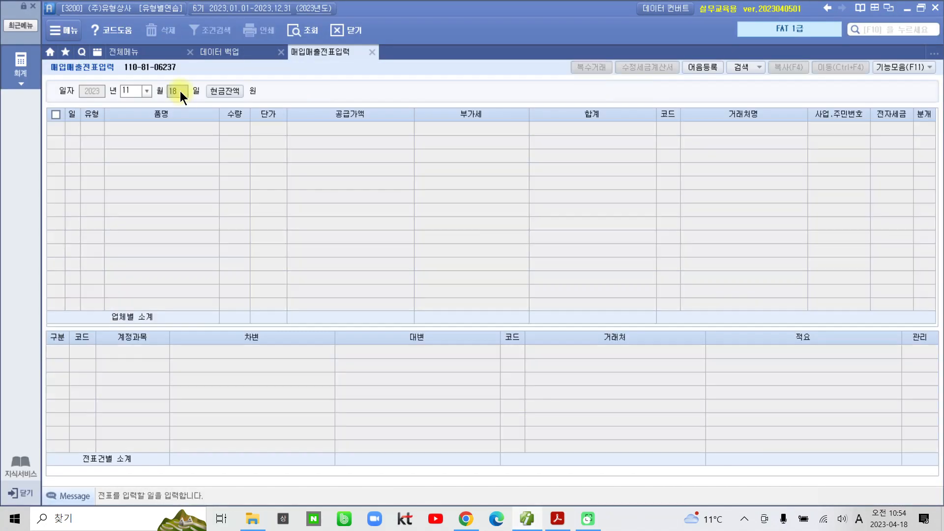
pyautogui.write('9')
pyautogui.press('Return')
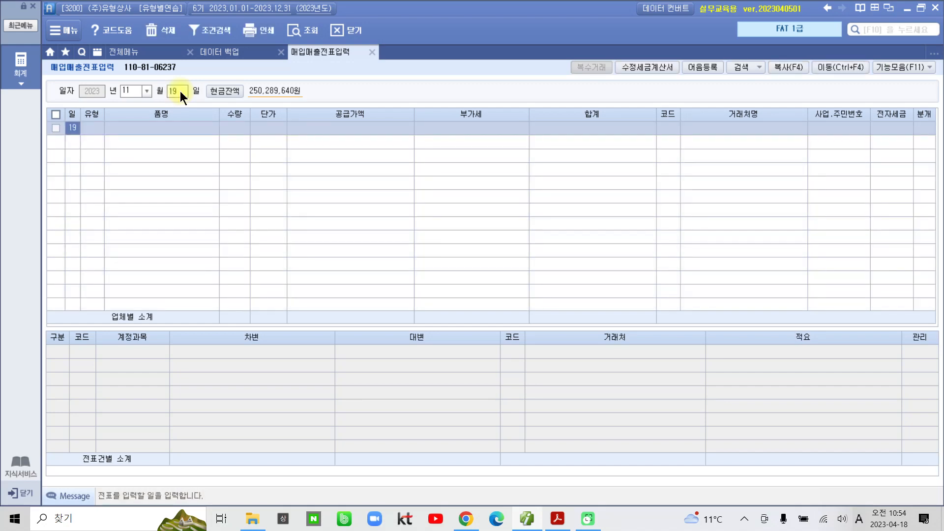
pyautogui.write('54')
pyautogui.press('Return')
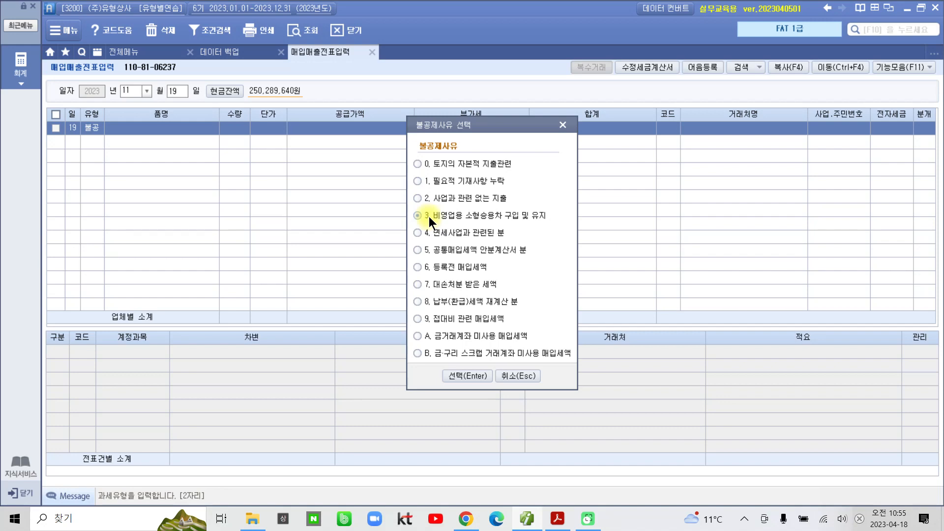
pyautogui.click(453, 373)
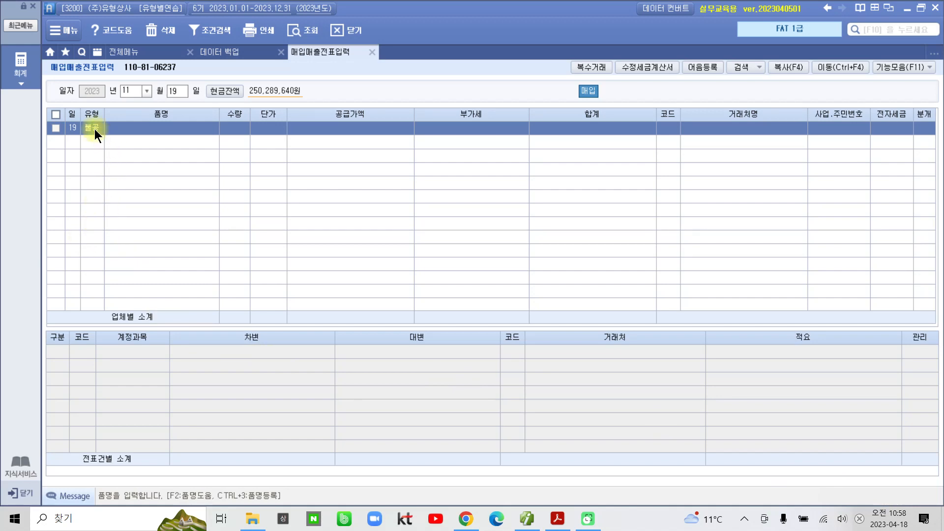
# Enter '승용차수리' as the item name with a supply value of 300,000 and accept the calculated VAT.
pyautogui.click(152, 125)
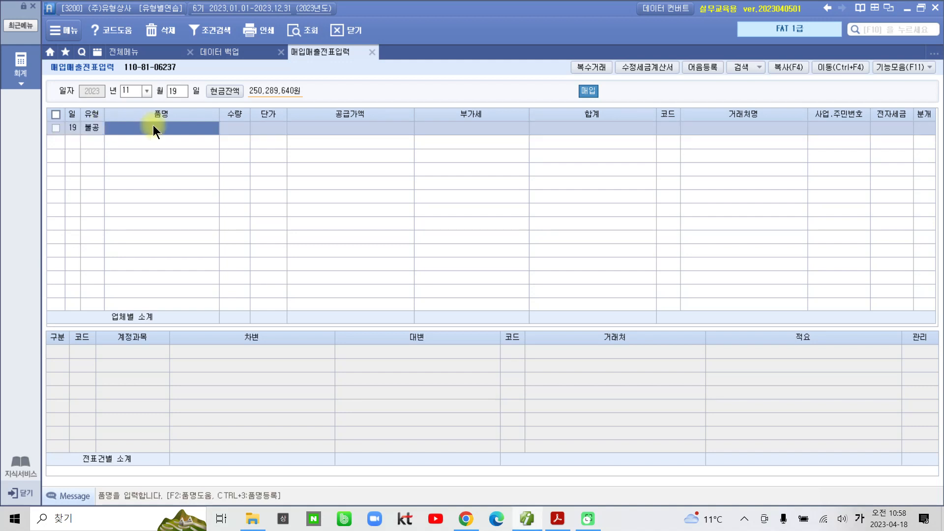
pyautogui.write('승ㅇ')
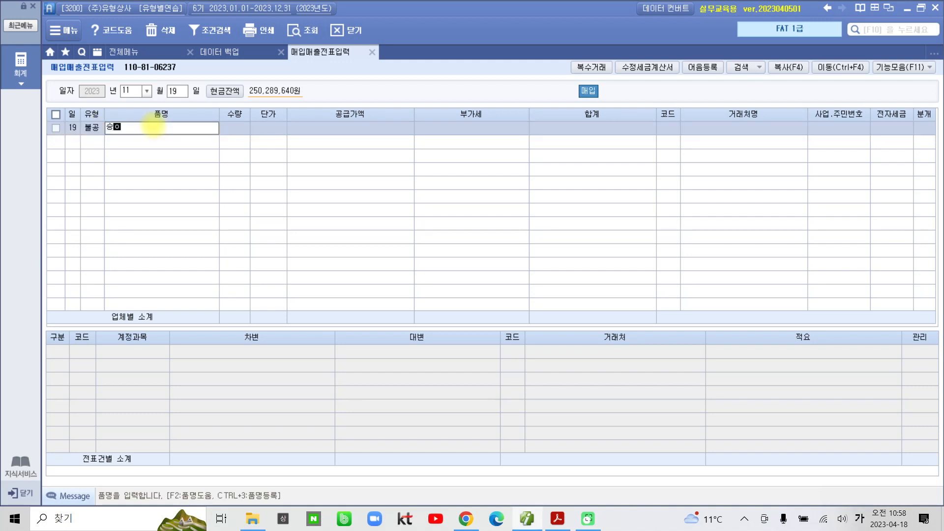
pyautogui.write('이용찻')
pyautogui.write('수리')
pyautogui.press('Return')
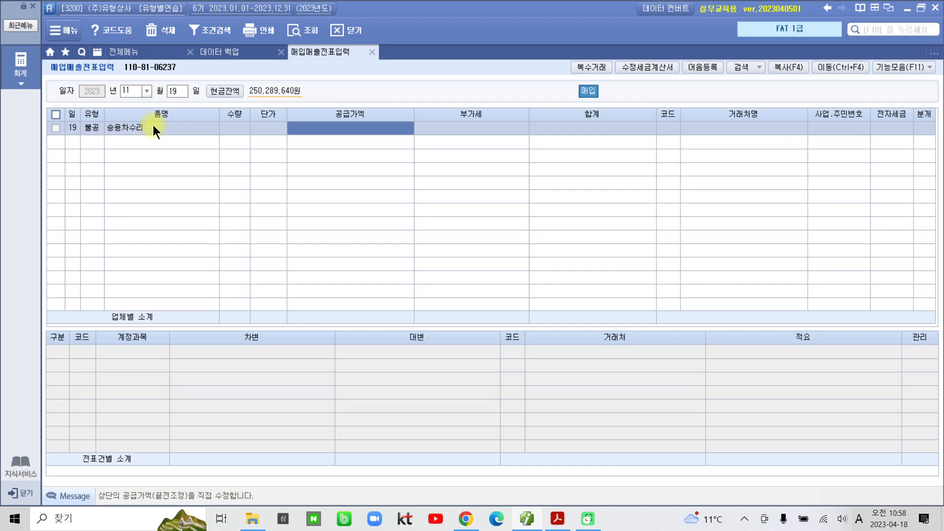
pyautogui.write('3000000')
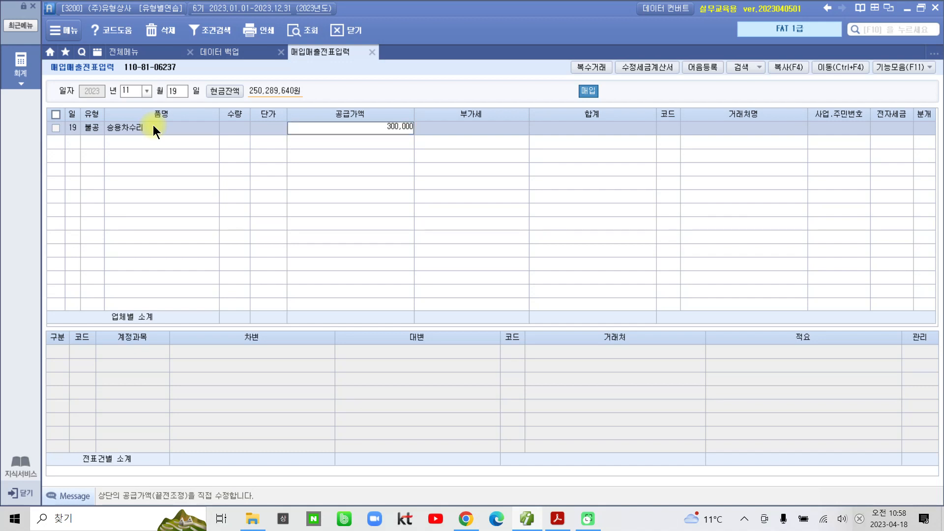
pyautogui.press('Return')
pyautogui.press('Return')
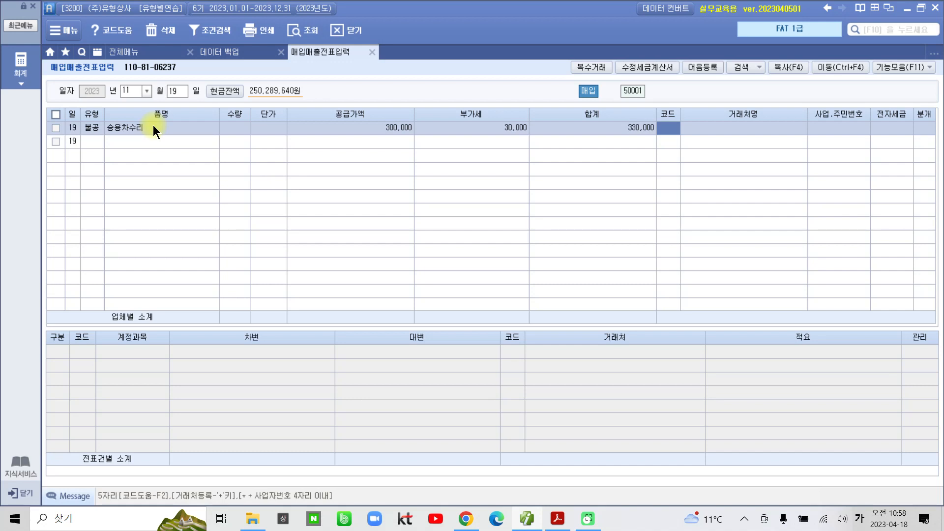
# Assign 삼일공업사 as the vendor of the 승용차수리 purchase and mark the tax invoice as 전자입력.
pyautogui.write('삼일')
pyautogui.press('Return')
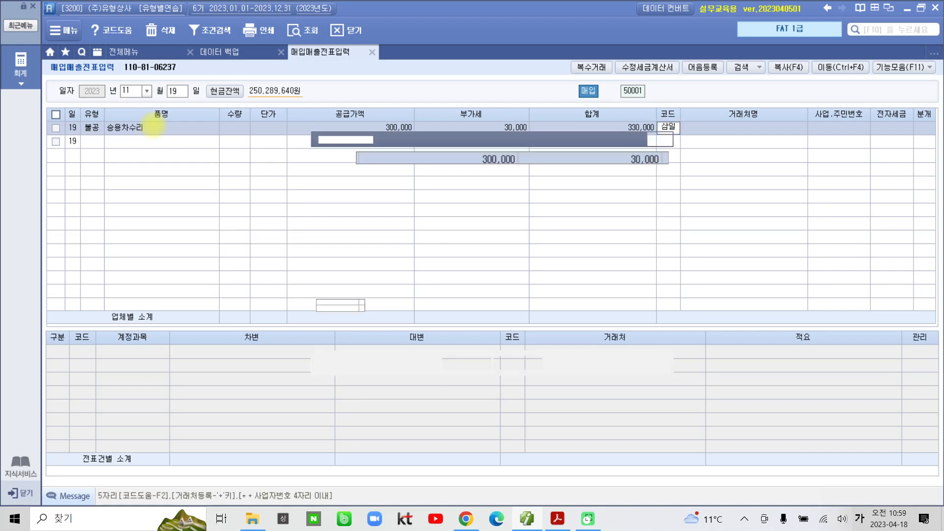
pyautogui.press('Return')
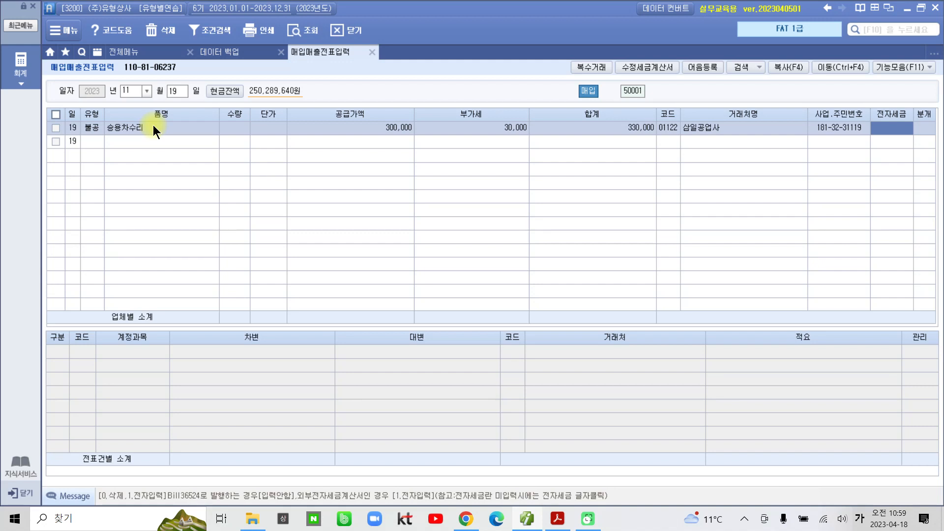
pyautogui.press('1')
pyautogui.press('Return')
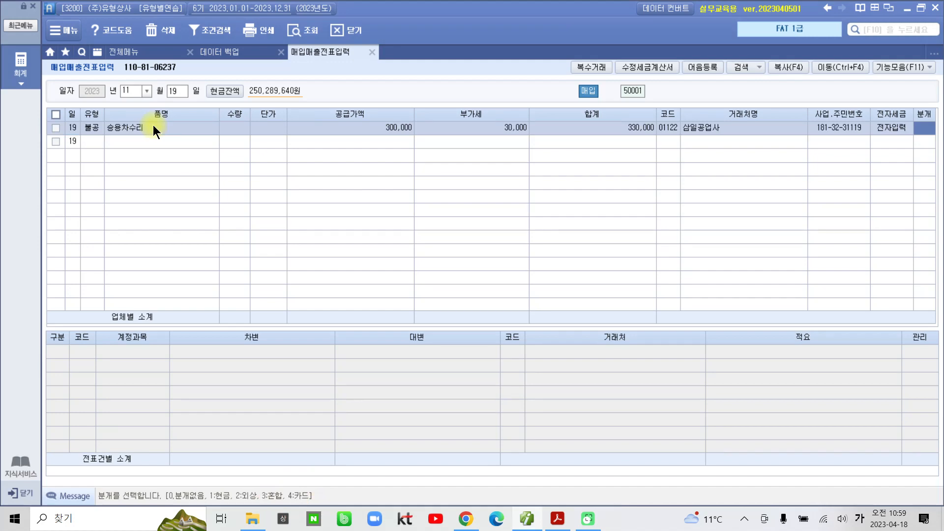
# Set the journal entry type to 4 카드 and change the vendor of the 미지급금 credit line to 삼성카드.
pyautogui.write('4')
pyautogui.press('Return')
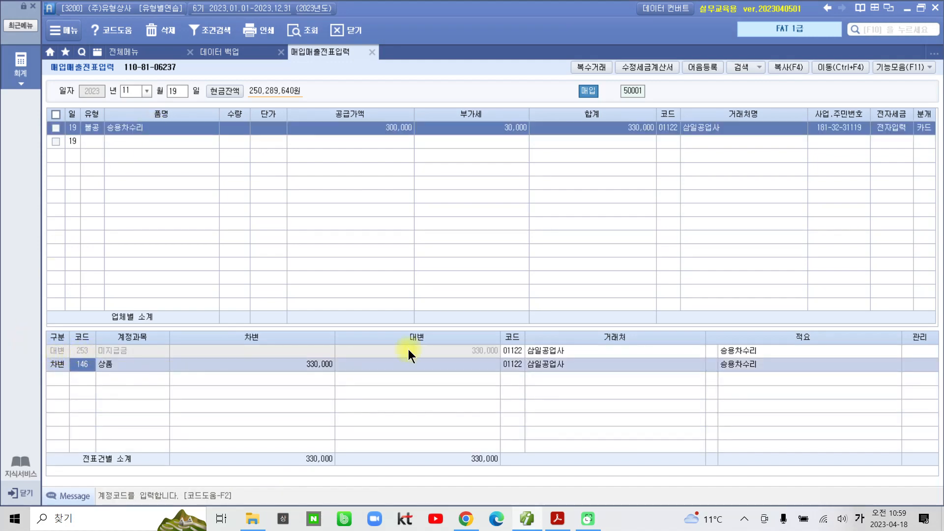
pyautogui.click(518, 350)
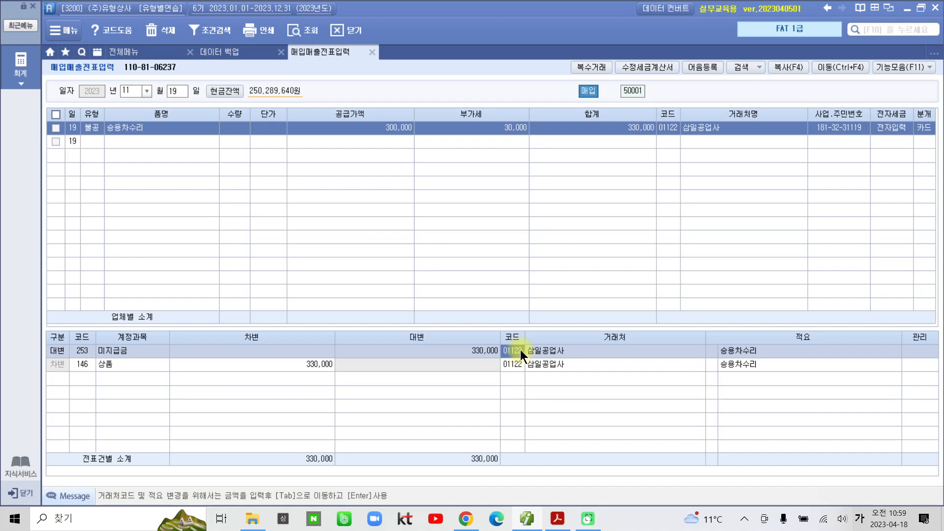
pyautogui.write('삼일')
pyautogui.press('Return')
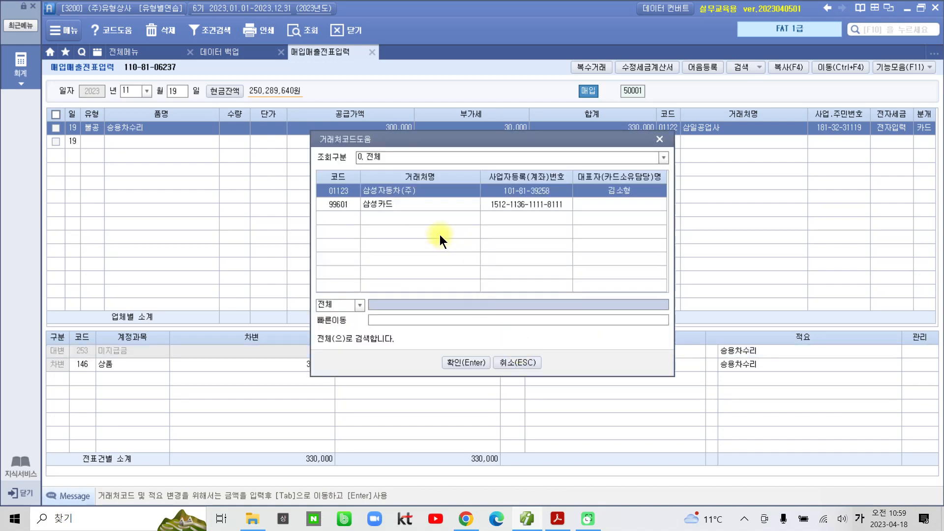
pyautogui.click(400, 203)
pyautogui.click(464, 362)
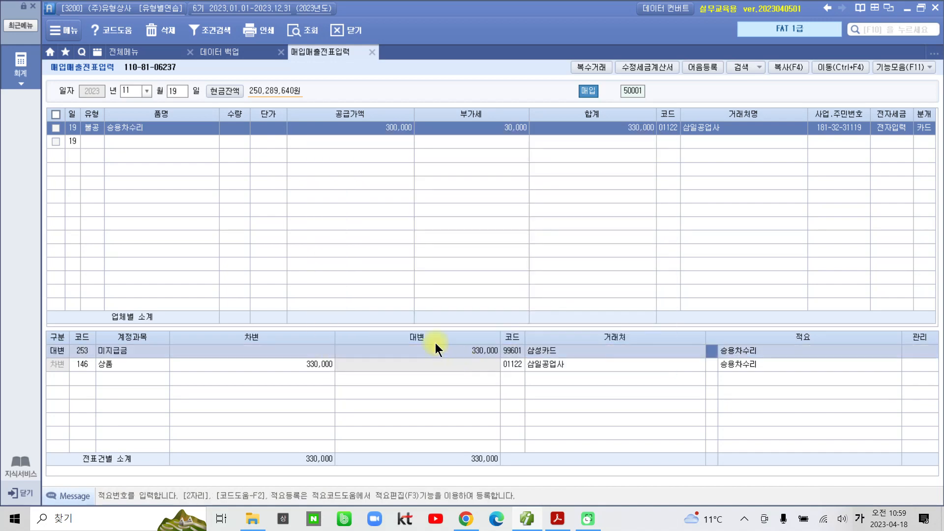
# Change the debit line's account from 상품 to 822 차량유지비.
pyautogui.click(110, 369)
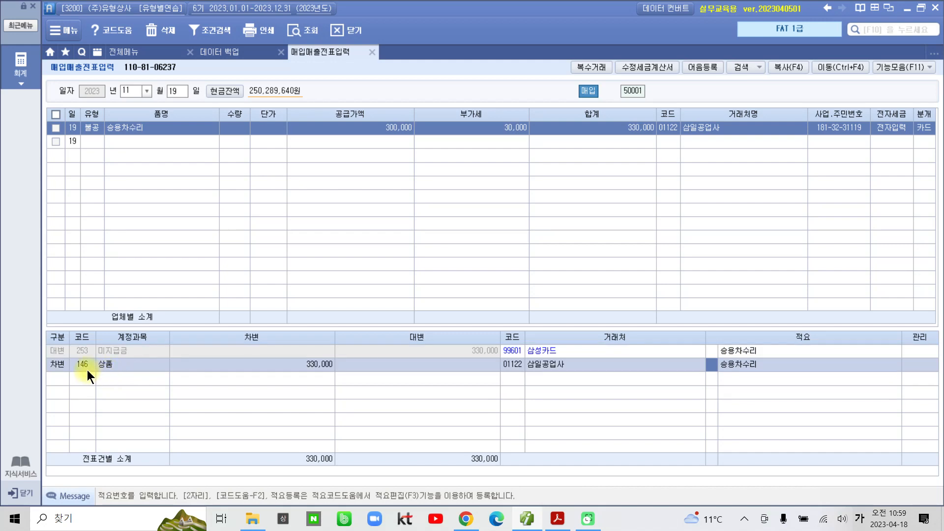
pyautogui.click(87, 368)
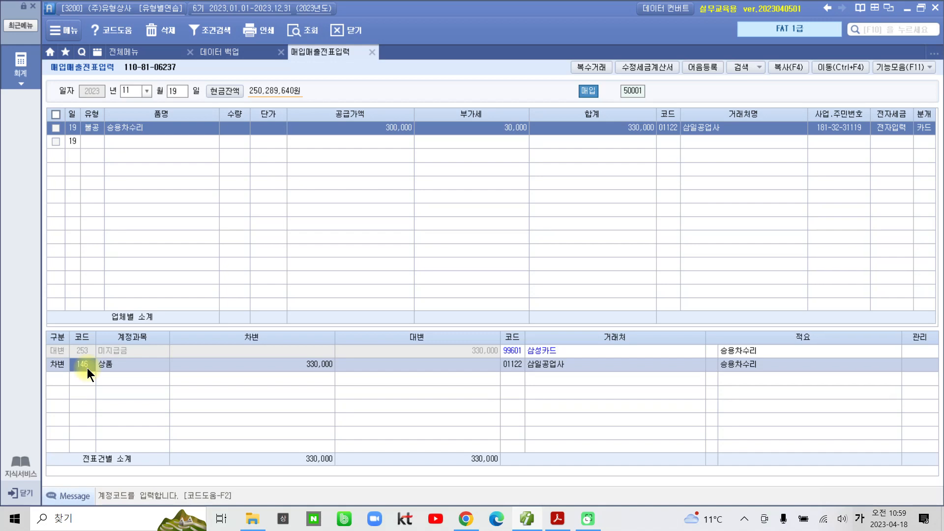
pyautogui.write('차량')
pyautogui.press('Return')
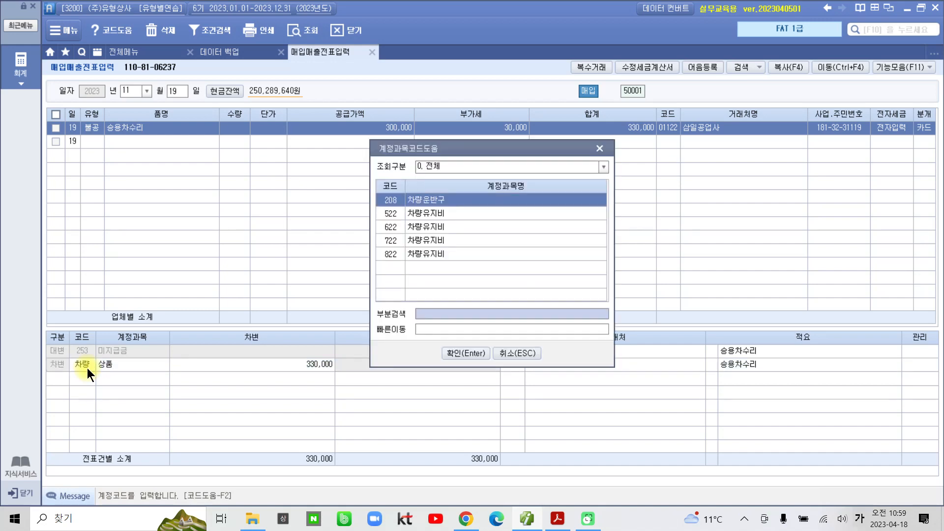
pyautogui.click(384, 255)
pyautogui.click(445, 351)
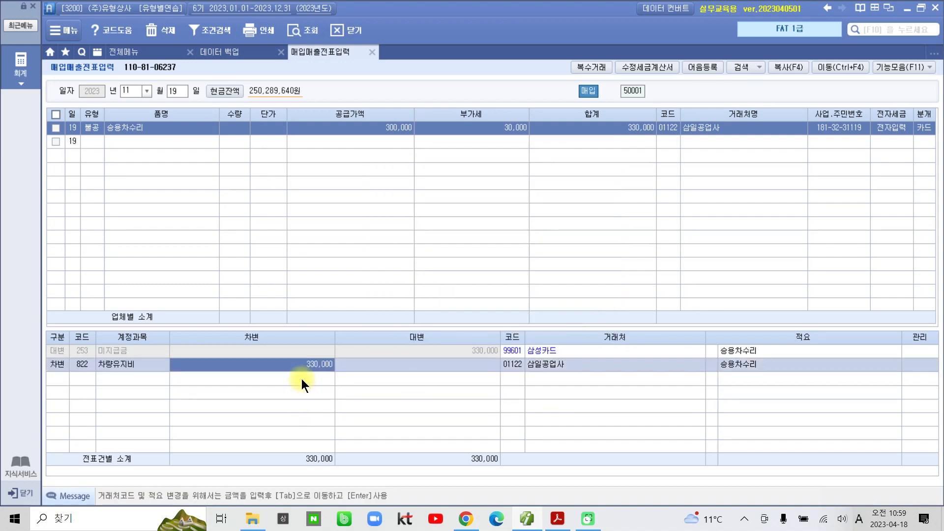
# Compare the 차량유지비 debit amount with the supply value and VAT of the 불공 purchase and check both entry lines.
pyautogui.moveTo(291, 358); pyautogui.dragTo(340, 377)
pyautogui.moveTo(356, 103)
pyautogui.mouseDown()
pyautogui.moveTo(333, 116)
pyautogui.moveTo(511, 146)
pyautogui.moveTo(443, 92)
pyautogui.moveTo(374, 147)
pyautogui.moveTo(415, 143)
pyautogui.moveTo(324, 356)
pyautogui.moveTo(334, 350)
pyautogui.mouseUp()
pyautogui.moveTo(72, 114); pyautogui.dragTo(101, 113)
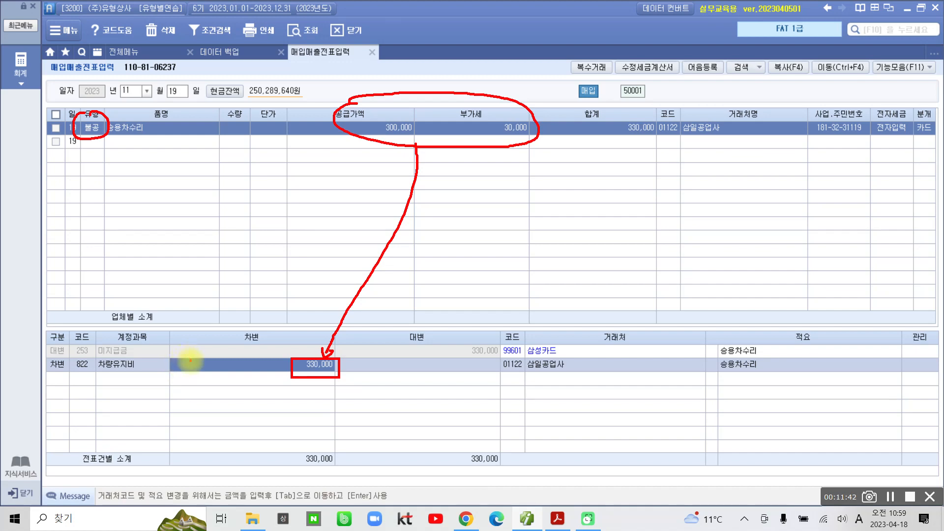
pyautogui.press('Escape')
pyautogui.click(121, 352)
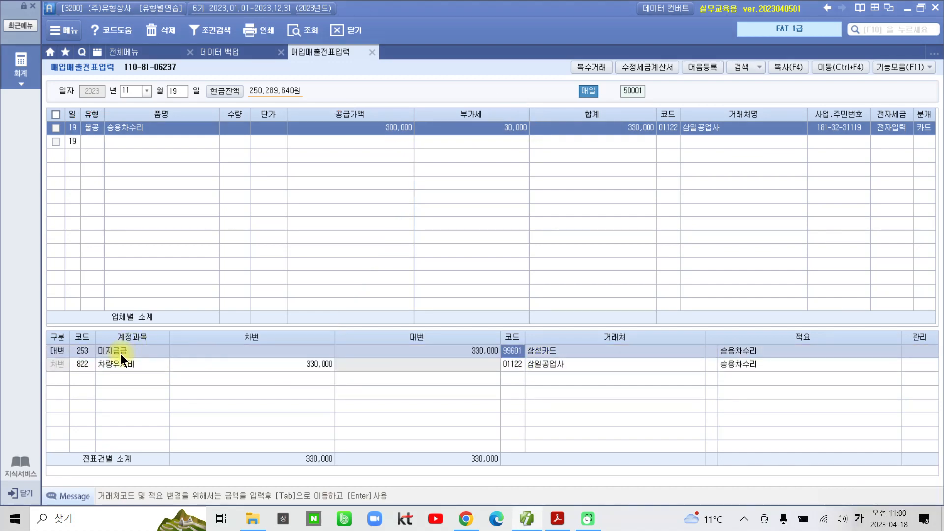
pyautogui.click(323, 367)
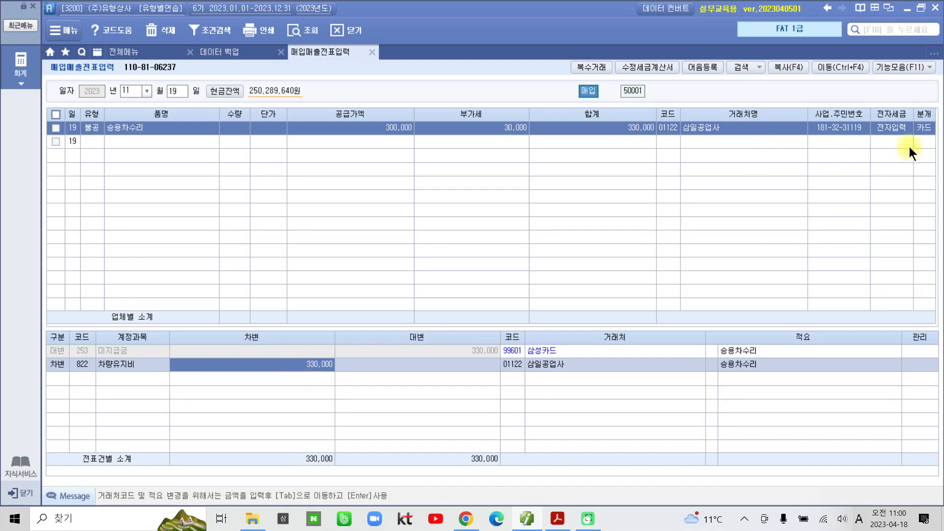
# Set the 승용차수리 purchase's journal entry type to 3 혼합 and change the debit line's account to 822 차량유지비.
pyautogui.click(925, 129)
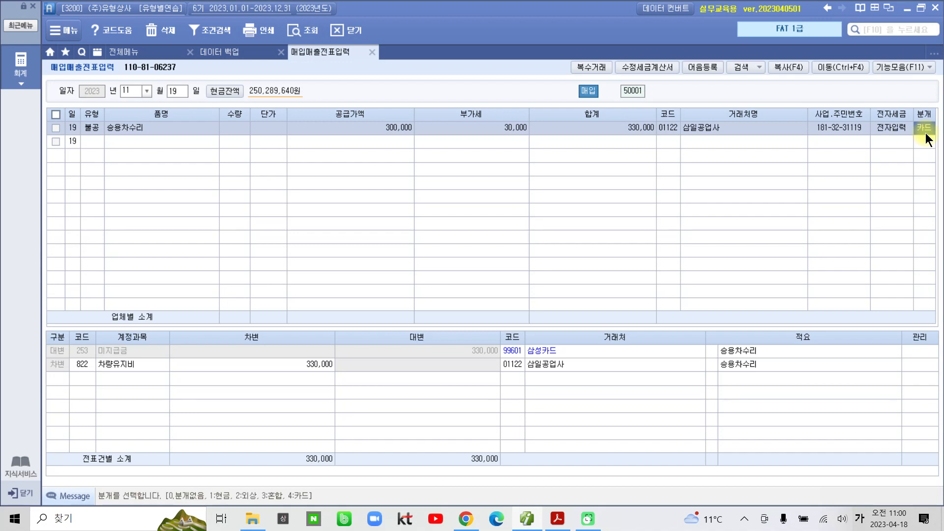
pyautogui.write('3')
pyautogui.press('Return')
pyautogui.click(81, 352)
pyautogui.write('차량')
pyautogui.press('Return')
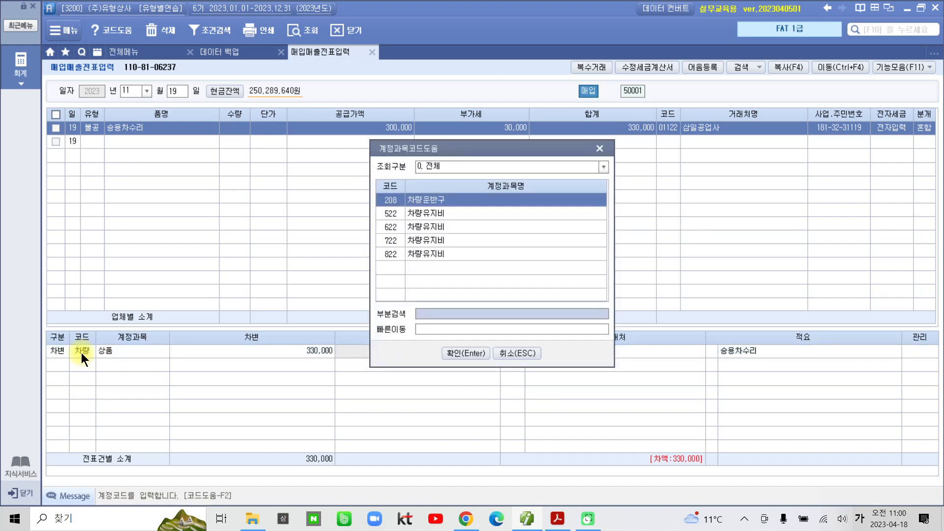
pyautogui.press('Down')
pyautogui.press('Down')
pyautogui.press('Down')
pyautogui.press('Down')
pyautogui.press('Return')
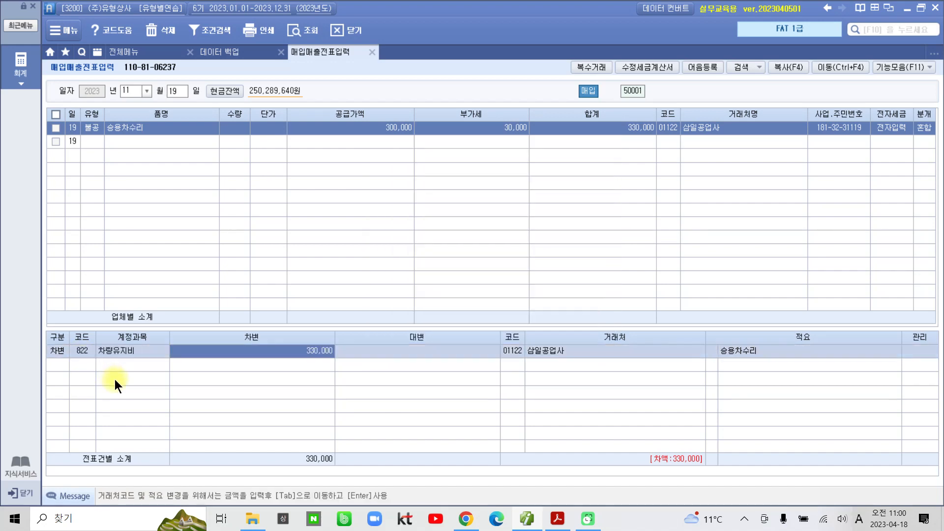
# Add a credit (대변) line to the 승용차수리 entry with account 253 미지급금 and an amount of 330,000.
pyautogui.press('Return')
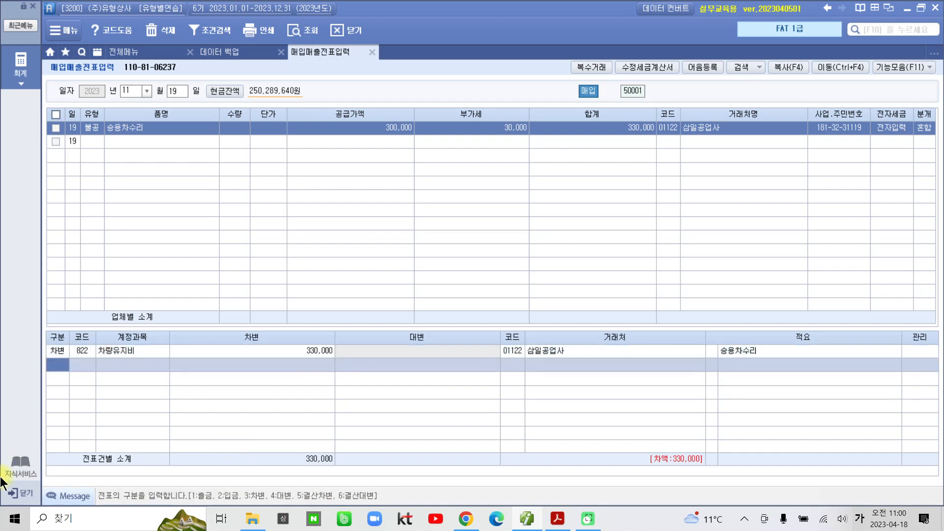
pyautogui.write('4')
pyautogui.press('Return')
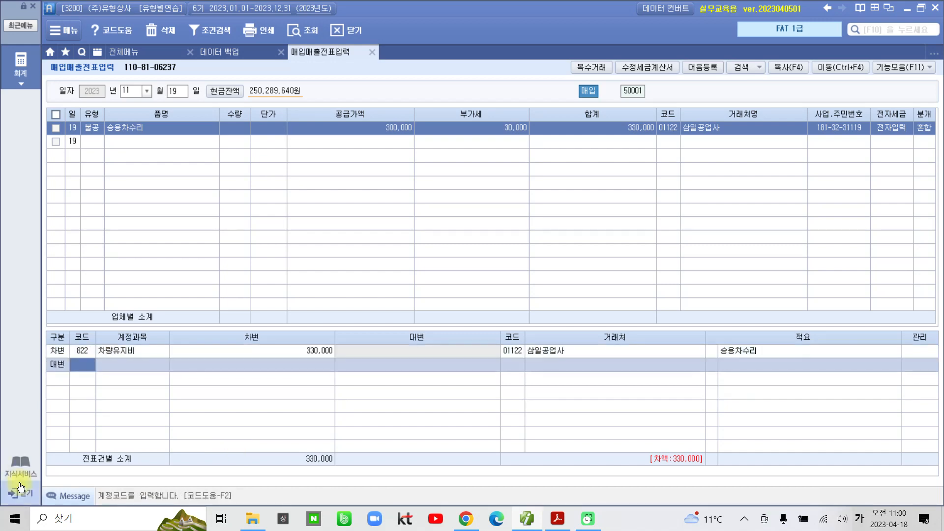
pyautogui.write('253')
pyautogui.press('Return')
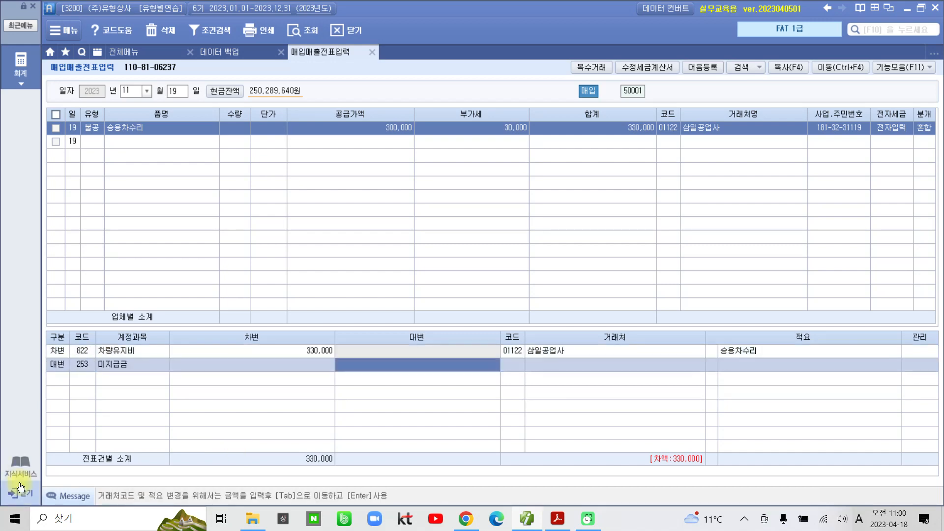
pyautogui.write('3300000')
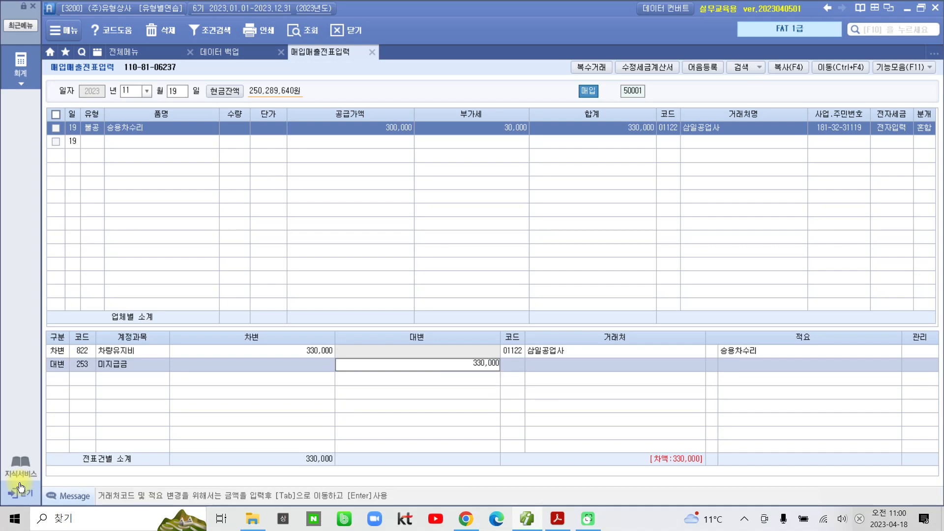
pyautogui.press('Return')
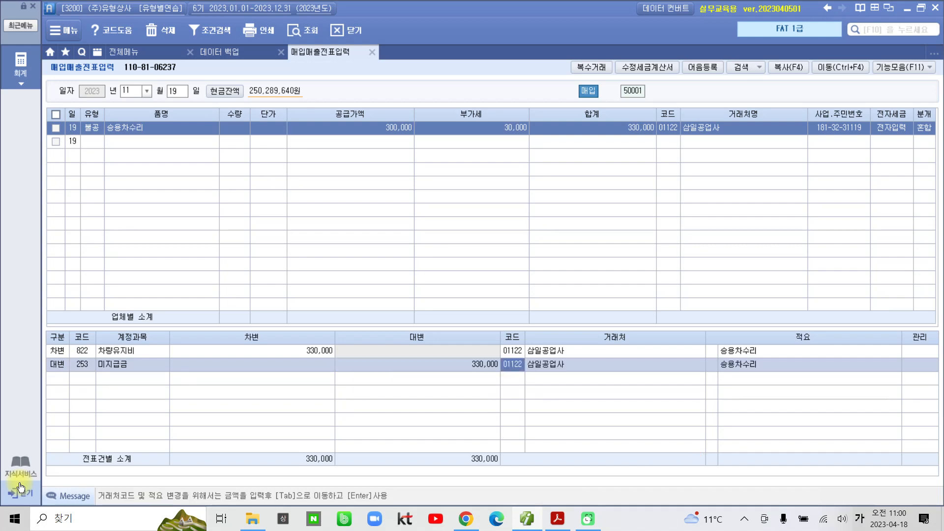
# Change the vendor of the 미지급금 credit line to 삼성카드.
pyautogui.write('삼성')
pyautogui.press('Return')
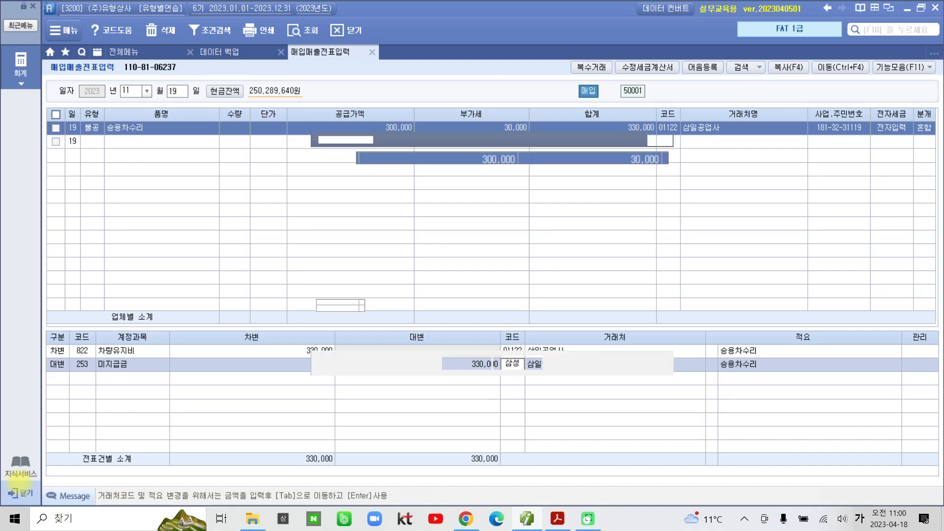
pyautogui.press('Down')
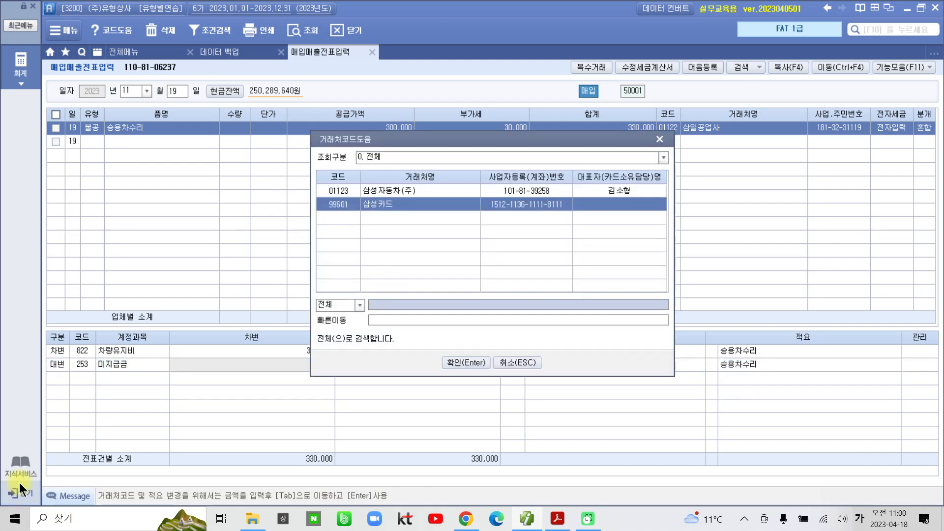
pyautogui.press('Return')
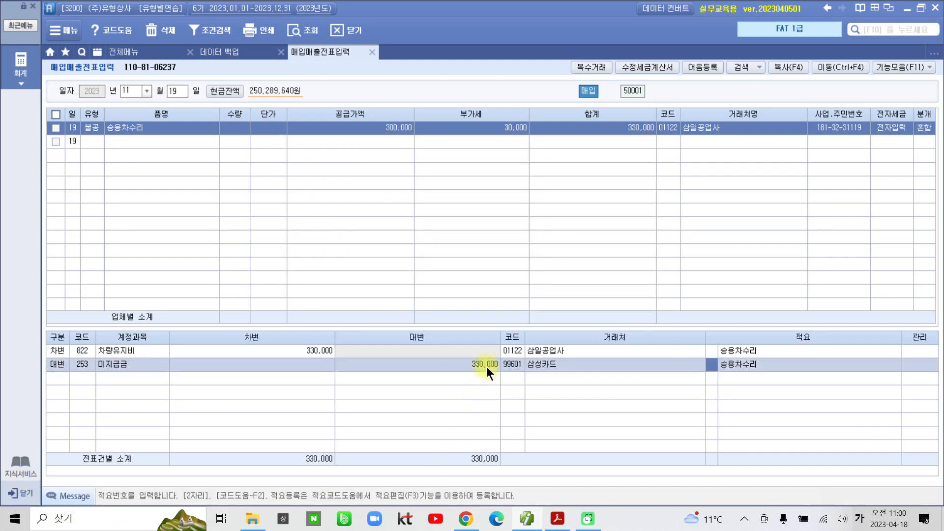
pyautogui.click(517, 353)
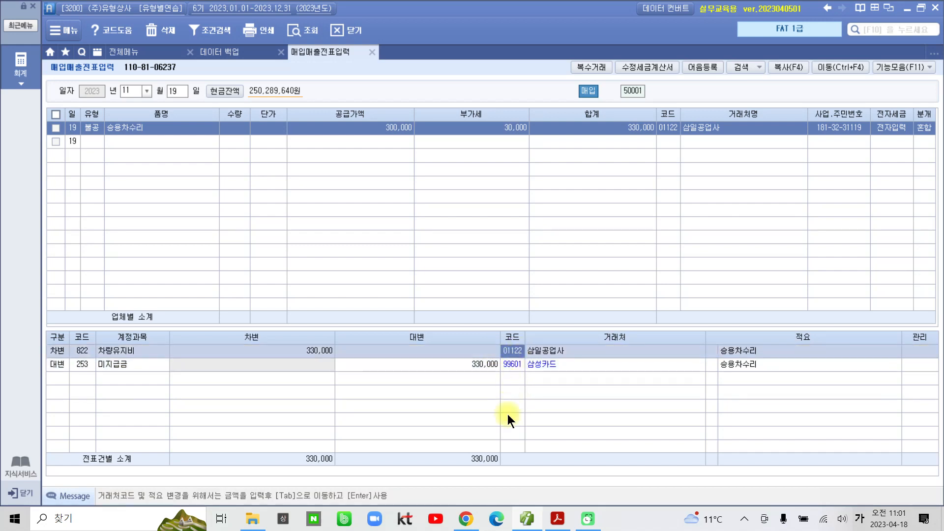
pyautogui.moveTo(913, 150)
pyautogui.mouseDown()
pyautogui.moveTo(893, 129)
pyautogui.moveTo(939, 131)
pyautogui.moveTo(921, 162)
pyautogui.moveTo(888, 165)
pyautogui.moveTo(875, 191)
pyautogui.moveTo(877, 251)
pyautogui.mouseUp()
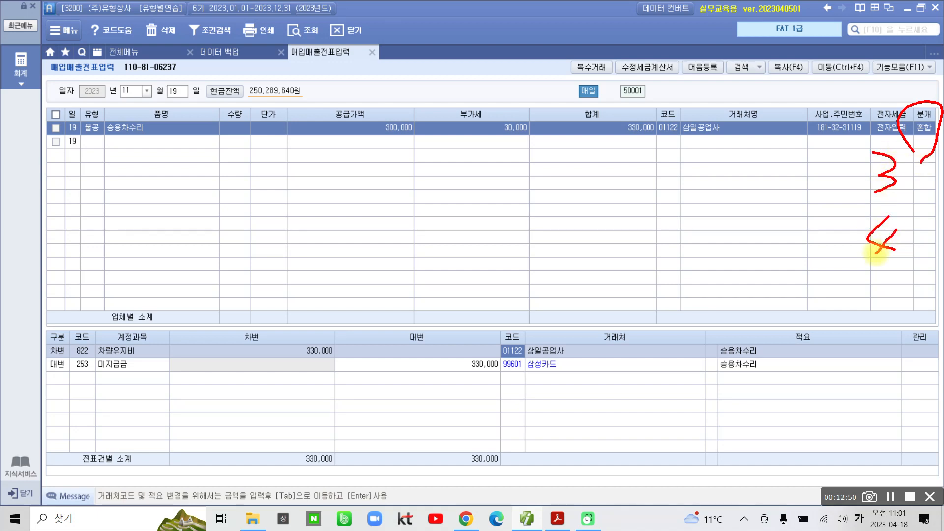
pyautogui.moveTo(876, 252)
pyautogui.mouseDown()
pyautogui.moveTo(899, 162)
pyautogui.moveTo(851, 219)
pyautogui.moveTo(868, 248)
pyautogui.moveTo(912, 277)
pyautogui.mouseUp()
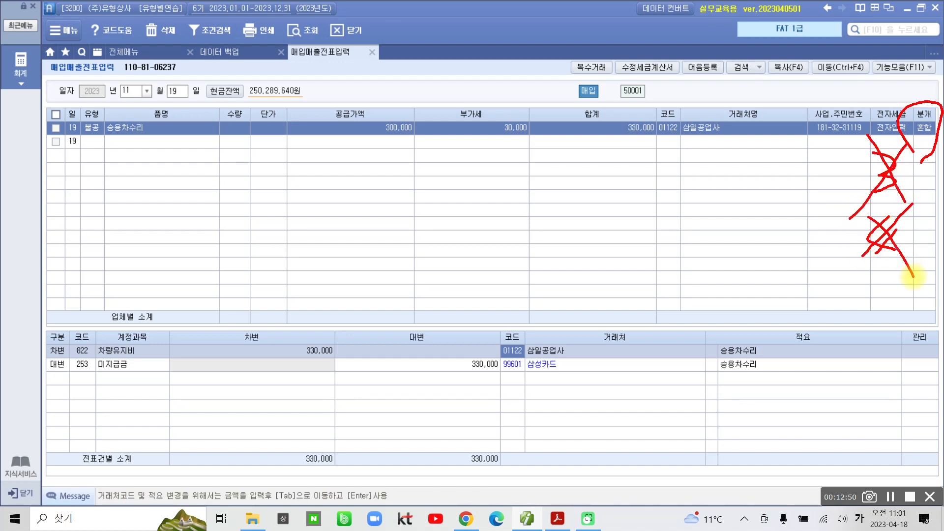
pyautogui.hotkey('ctrl', 'z')
pyautogui.hotkey('ctrl', 'z')
pyautogui.hotkey('ctrl', 'z')
pyautogui.hotkey('ctrl', 'z')
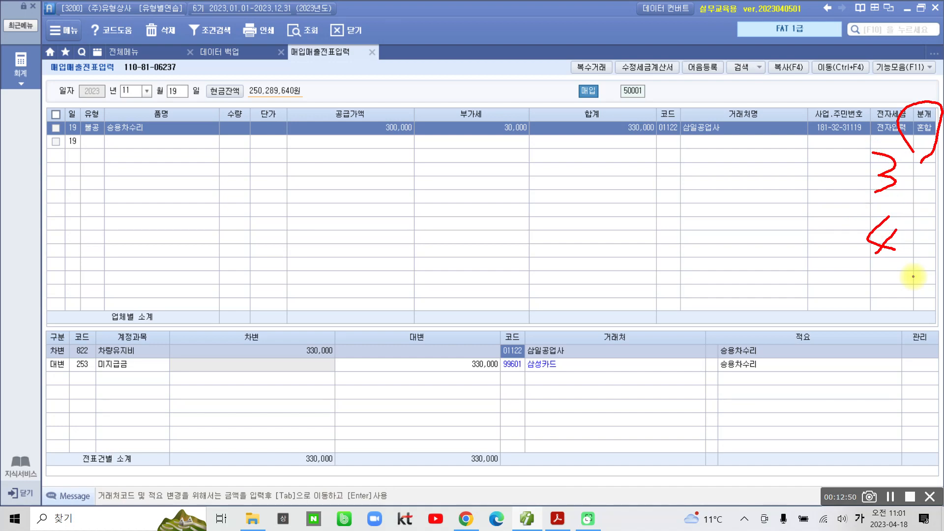
pyautogui.moveTo(892, 197)
pyautogui.mouseDown()
pyautogui.moveTo(910, 175)
pyautogui.moveTo(901, 186)
pyautogui.mouseUp()
pyautogui.moveTo(900, 269)
pyautogui.mouseDown()
pyautogui.moveTo(865, 267)
pyautogui.moveTo(901, 211)
pyautogui.moveTo(906, 262)
pyautogui.mouseUp()
pyautogui.moveTo(38, 321)
pyautogui.mouseDown()
pyautogui.moveTo(32, 393)
pyautogui.moveTo(589, 399)
pyautogui.moveTo(733, 317)
pyautogui.moveTo(174, 308)
pyautogui.moveTo(22, 324)
pyautogui.mouseUp()
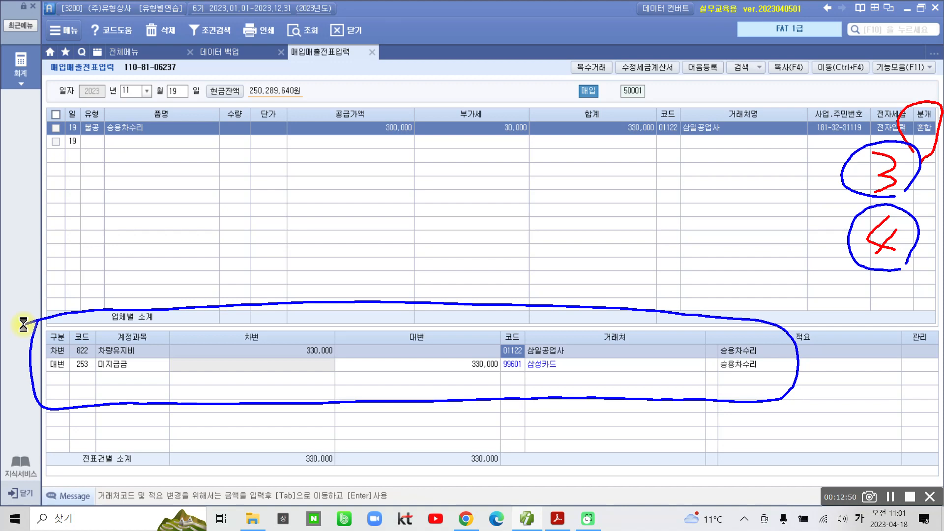
pyautogui.press('Escape')
pyautogui.press('super+a')
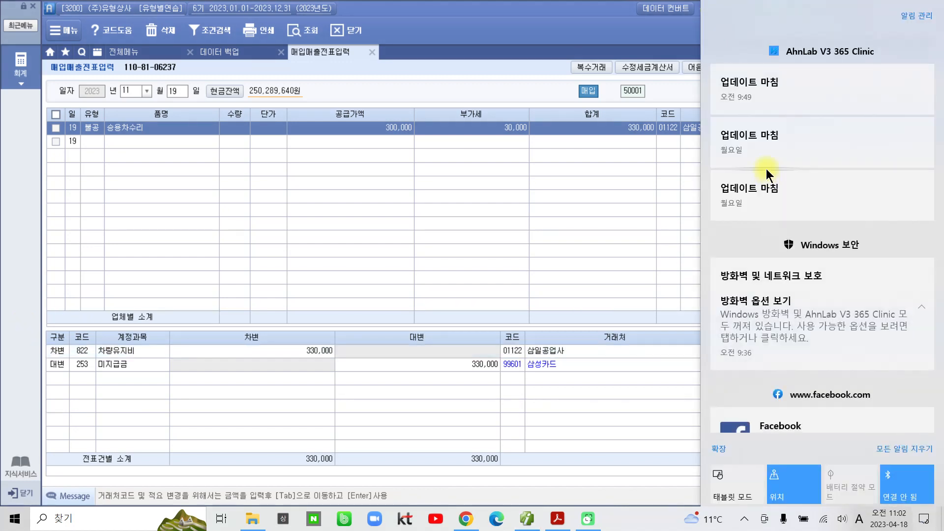
pyautogui.click(662, 131)
pyautogui.click(924, 130)
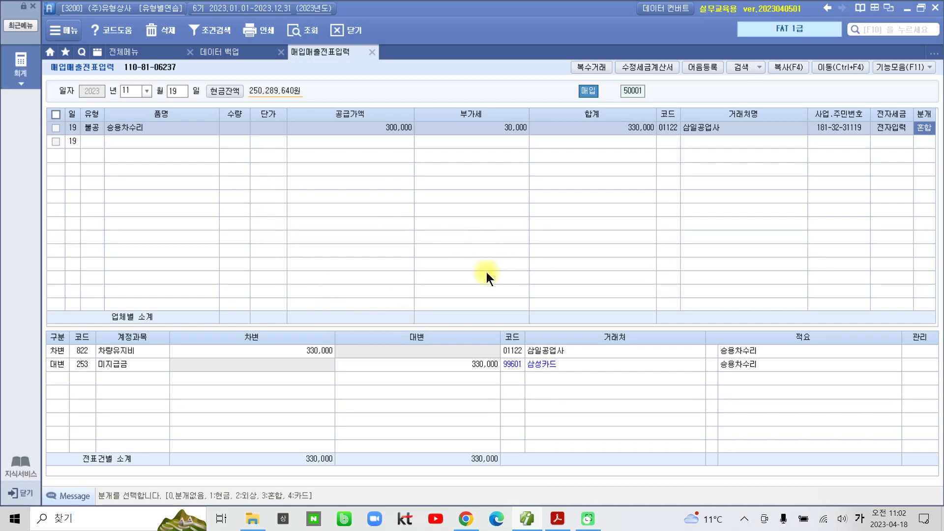
# Switch to the workbook PDF in Adobe Acrobat Reader and highlight the date 11월 20일 of problem 4.
pyautogui.moveTo(557, 524)
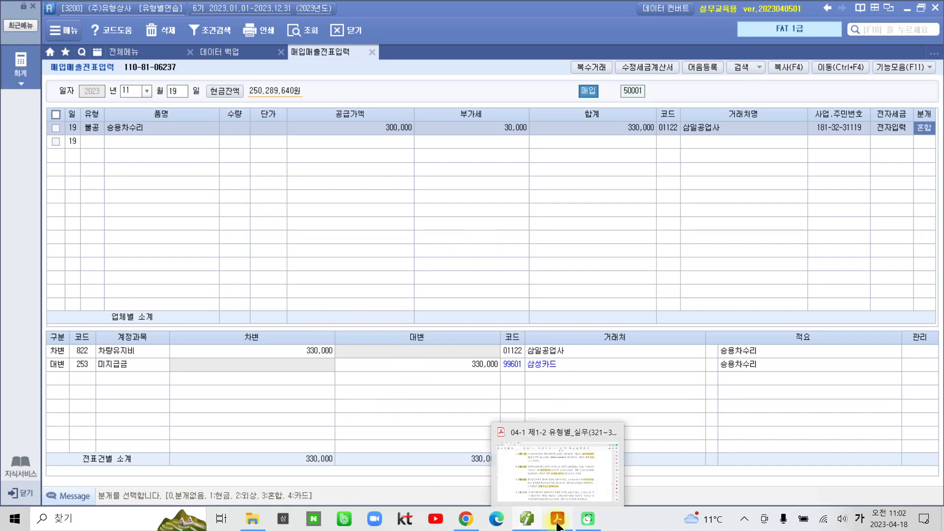
pyautogui.click(557, 472)
pyautogui.scroll(-3, 363, 405)
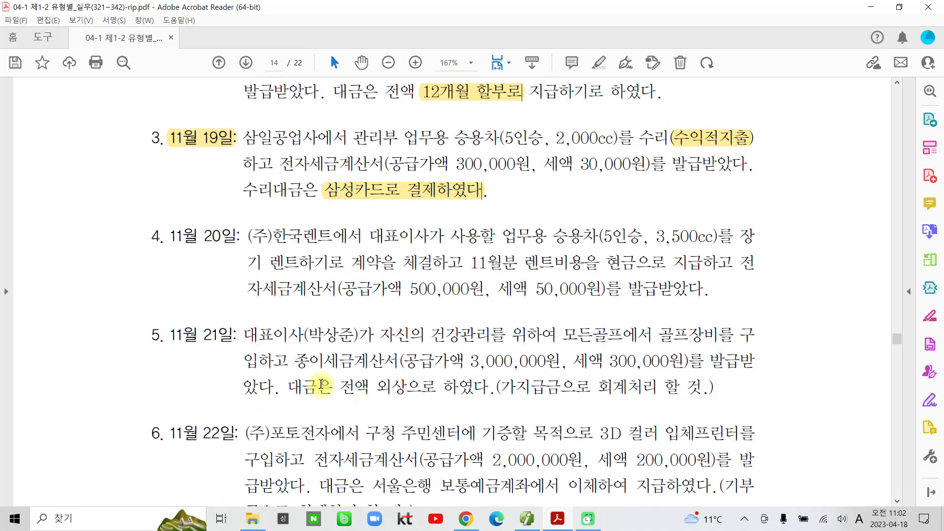
pyautogui.moveTo(170, 236); pyautogui.dragTo(237, 236)
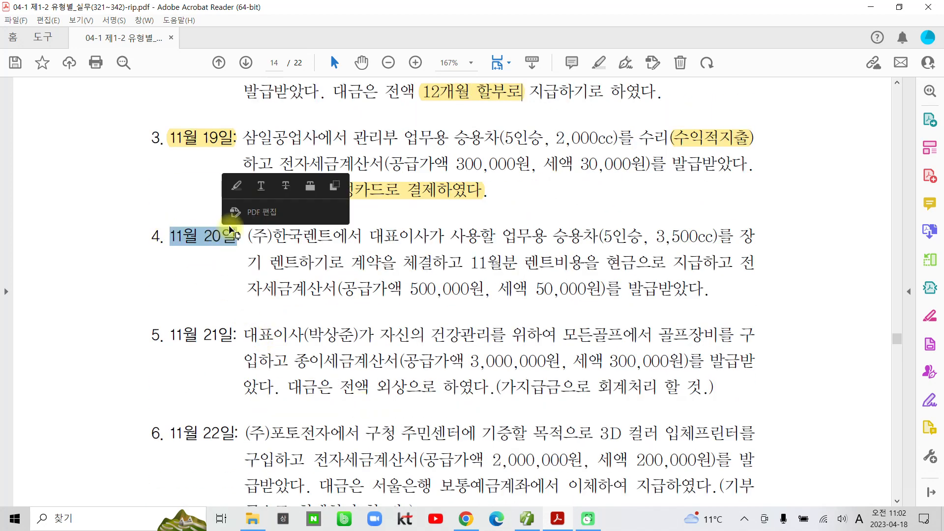
pyautogui.click(236, 189)
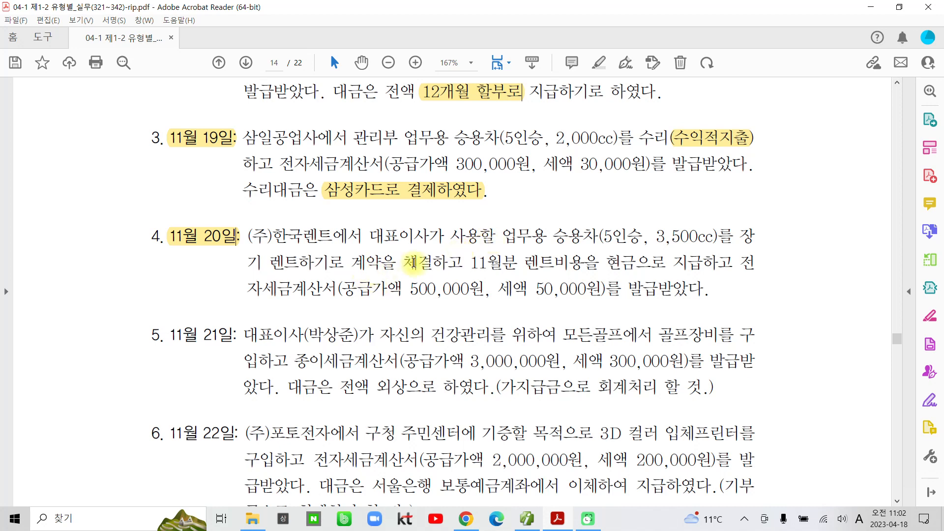
# Highlight the phrases 11월분 렌트비용을 and 세금계산서 in problem 4.
pyautogui.moveTo(471, 262); pyautogui.dragTo(599, 263)
pyautogui.click(566, 213)
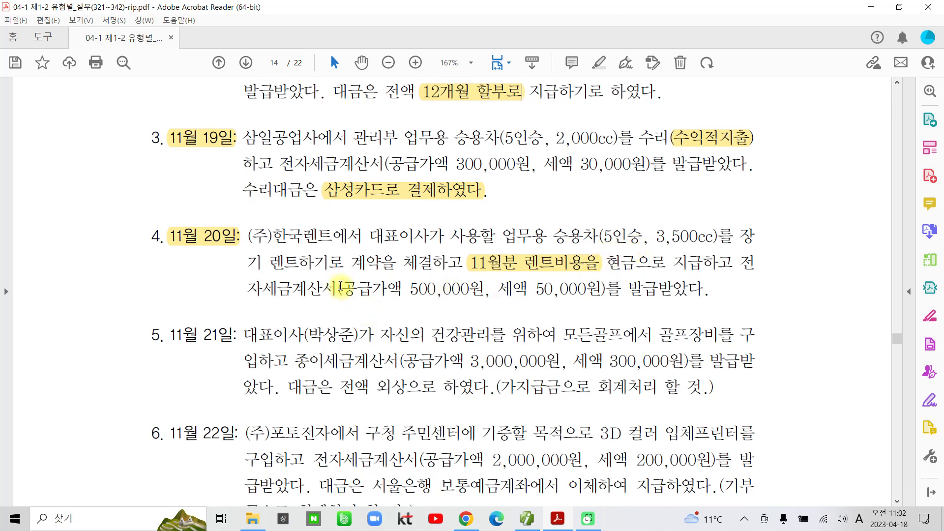
pyautogui.moveTo(262, 289); pyautogui.dragTo(333, 289)
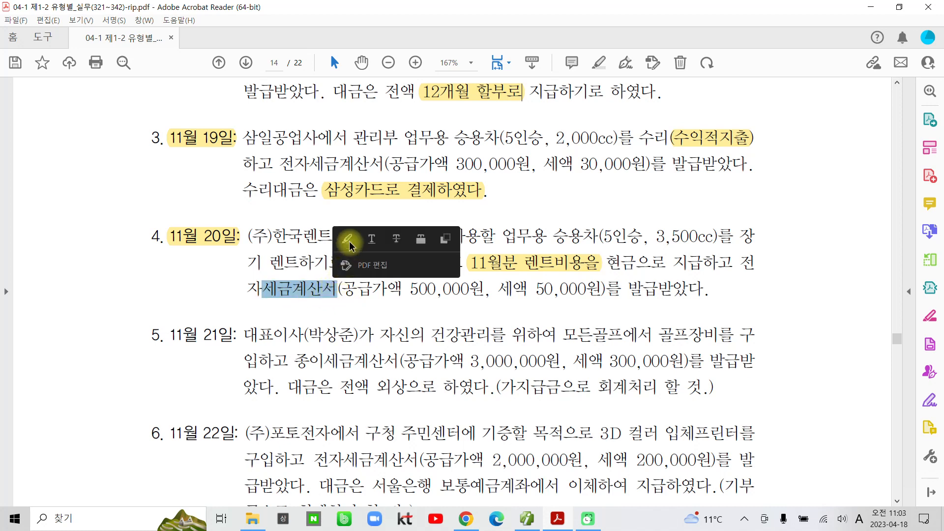
pyautogui.click(347, 240)
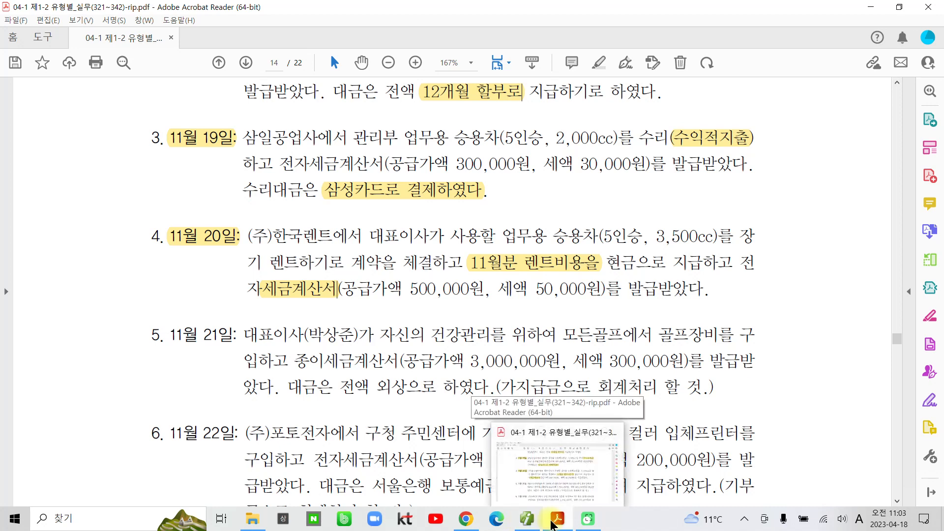
# Return to the accounting program and start a November 20 voucher of type 54 불공 with reason 3 비영업용 소형승용차 구입 및 유지.
pyautogui.click(551, 525)
pyautogui.click(177, 94)
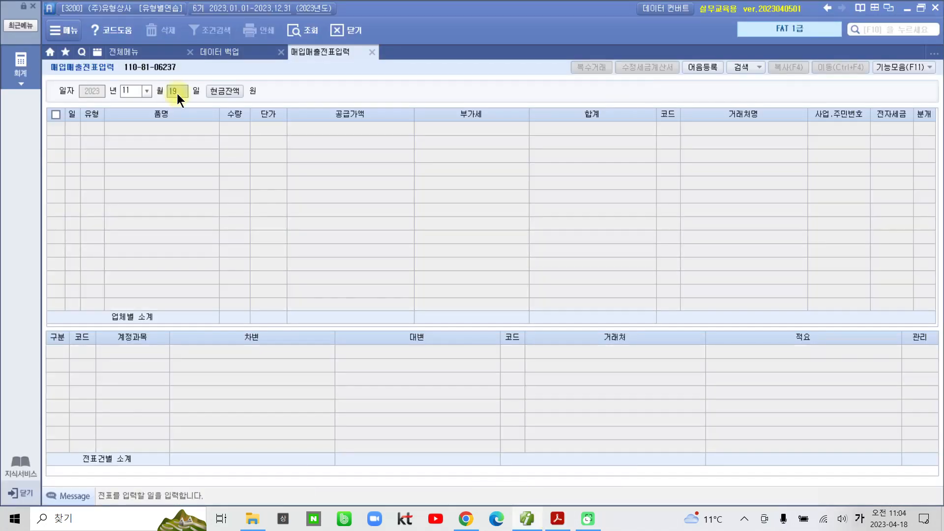
pyautogui.write('20')
pyautogui.press('Return')
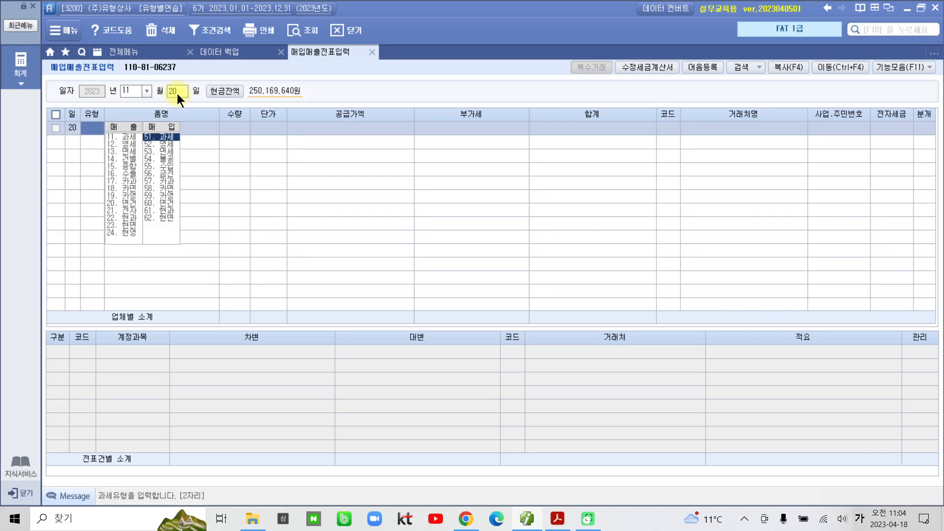
pyautogui.write('54')
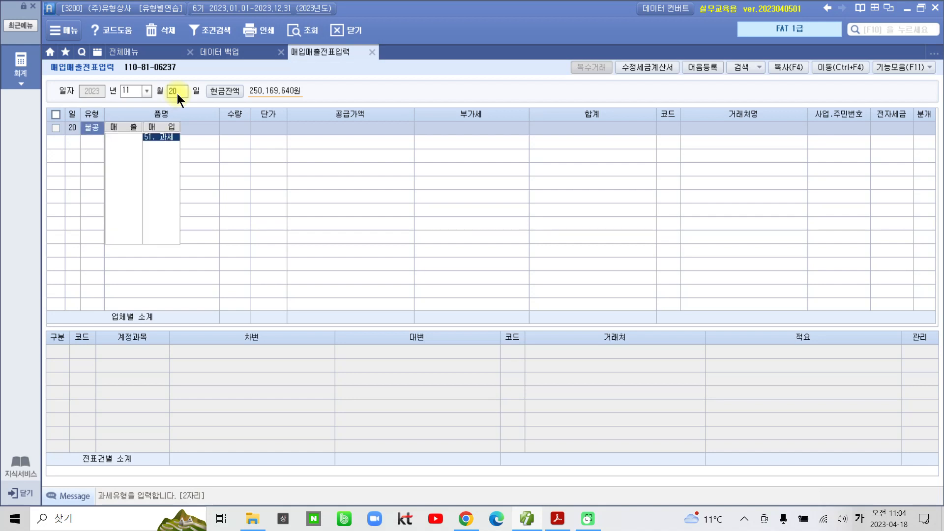
pyautogui.press('Return')
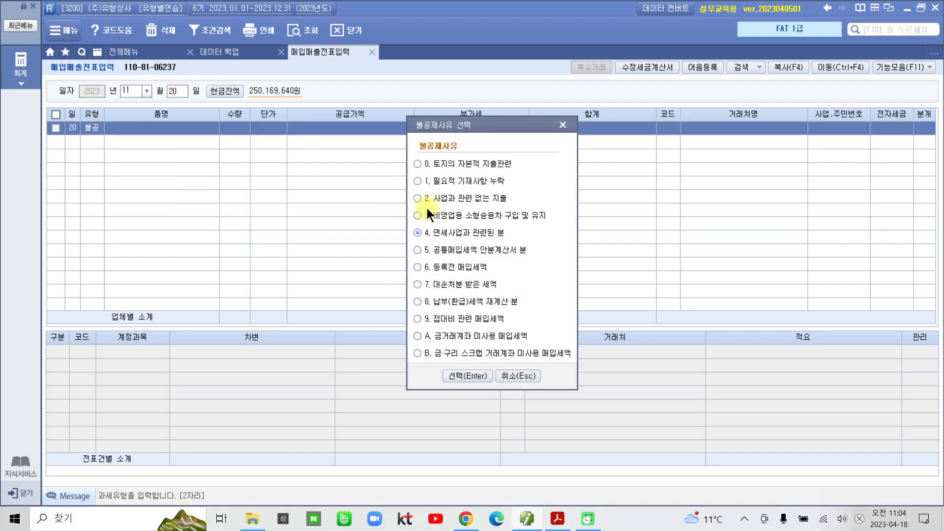
pyautogui.click(467, 217)
pyautogui.click(458, 375)
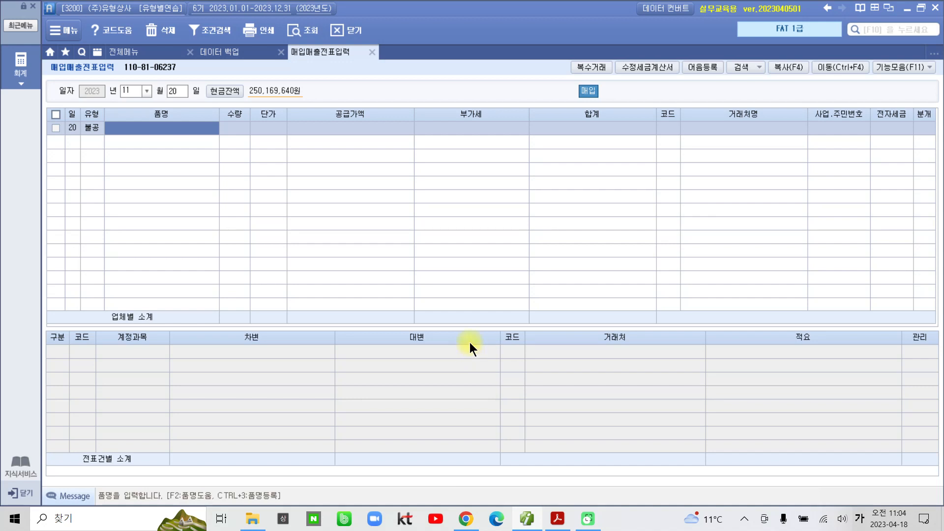
# Enter the item name 승용차 렌트 and a supply value of 500,000 for the November 20 purchase.
pyautogui.write('승용차 렌트')
pyautogui.press('Return')
pyautogui.press('Return')
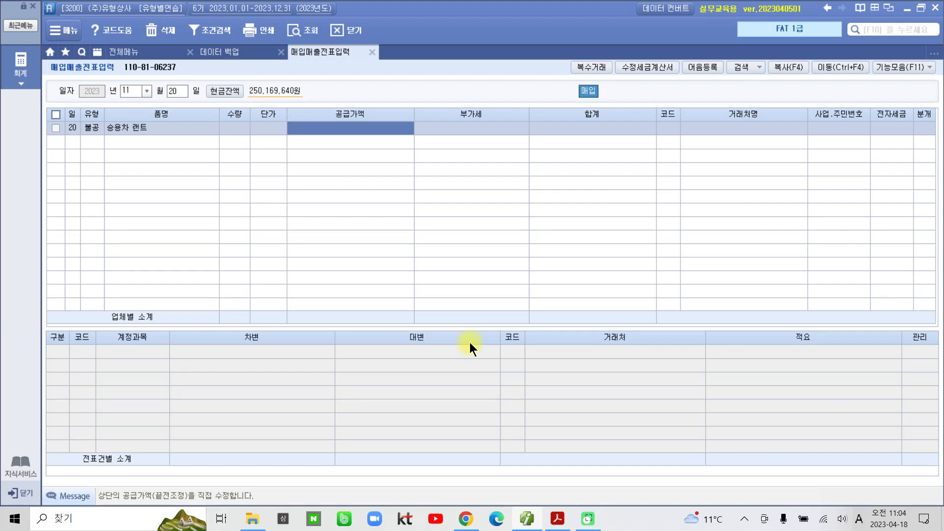
pyautogui.write('5000000')
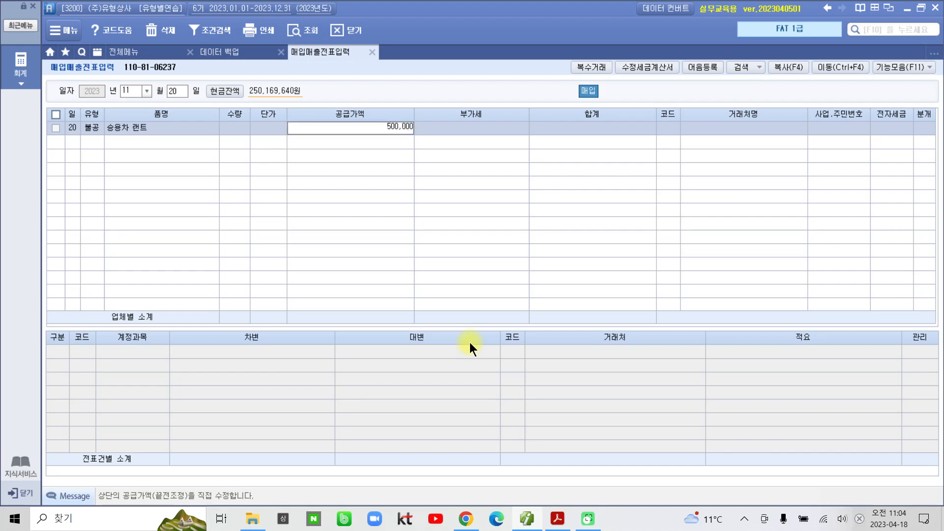
pyautogui.press('Return')
pyautogui.press('Return')
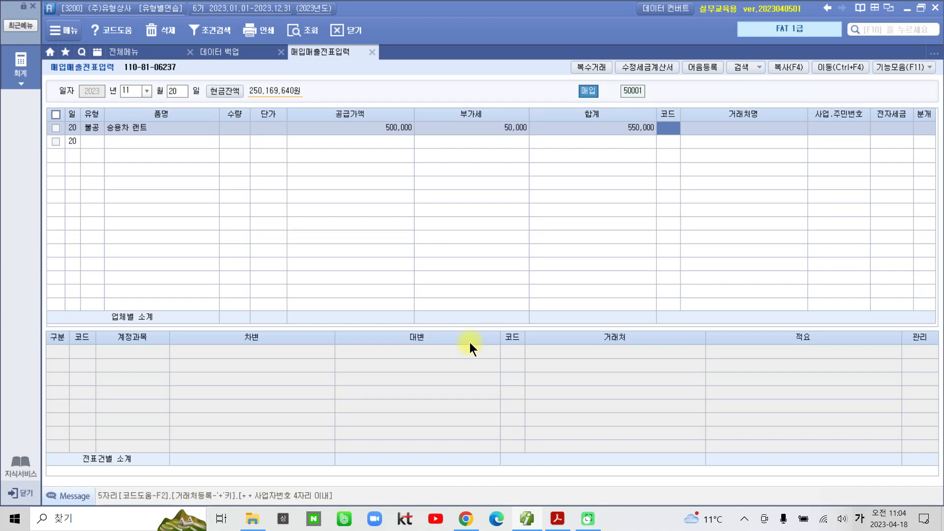
# Set the purchase's vendor to (주)한국렌트 and mark its electronic tax invoice as 전자입력.
pyautogui.write('한국')
pyautogui.press('Return')
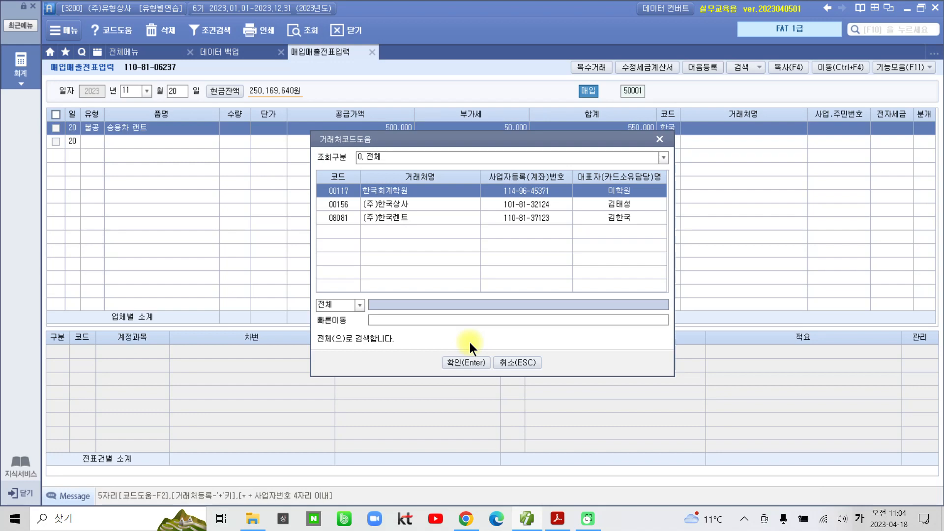
pyautogui.press('Down')
pyautogui.press('Down')
pyautogui.press('Return')
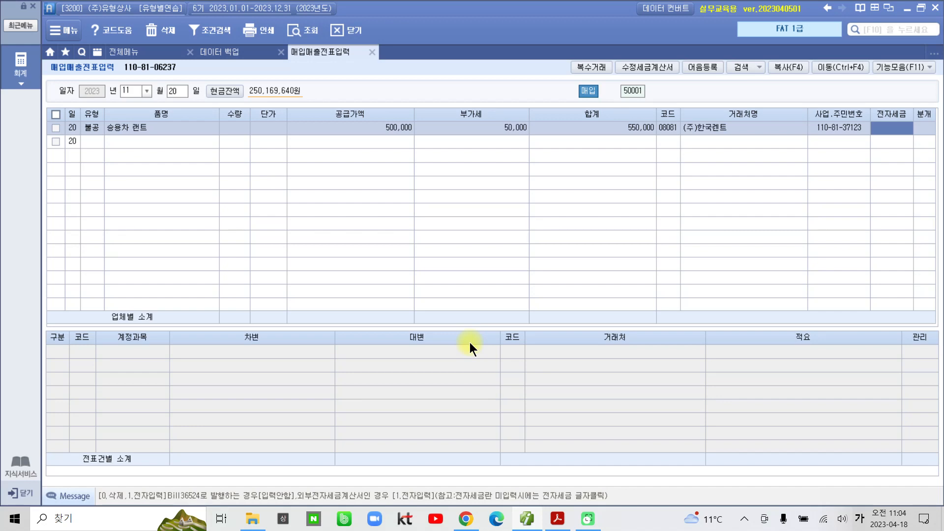
pyautogui.write('1')
pyautogui.press('Return')
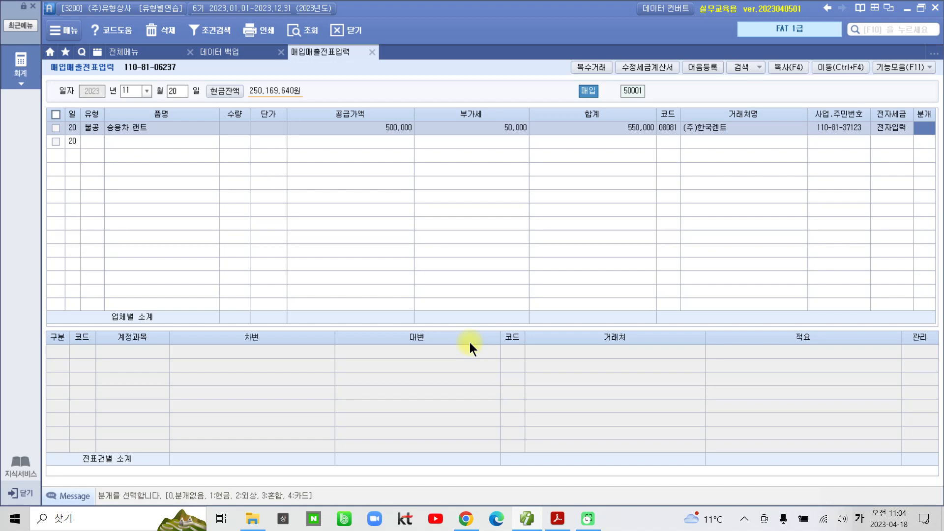
# Set the November 20 rental purchase's journal type to 현금 and its debit account to 819 임차료.
pyautogui.write('1')
pyautogui.press('Return')
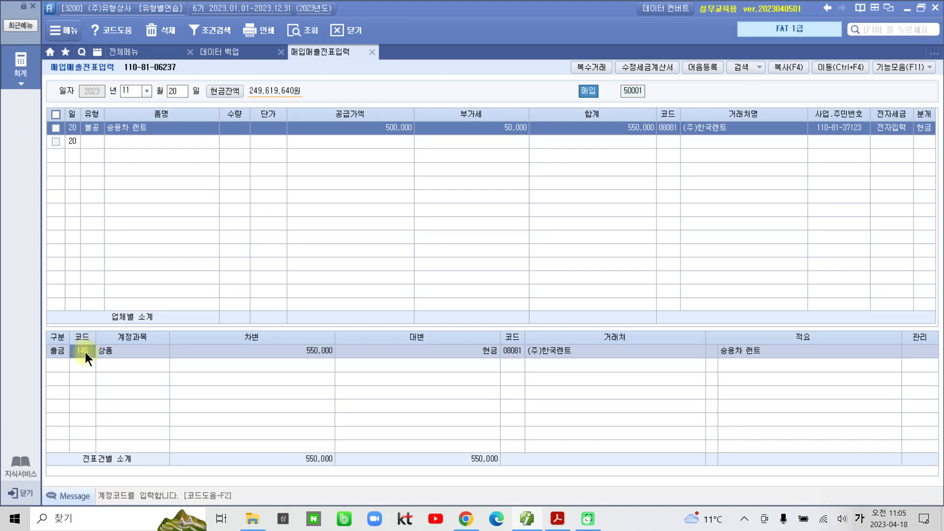
pyautogui.write('임차')
pyautogui.press('Return')
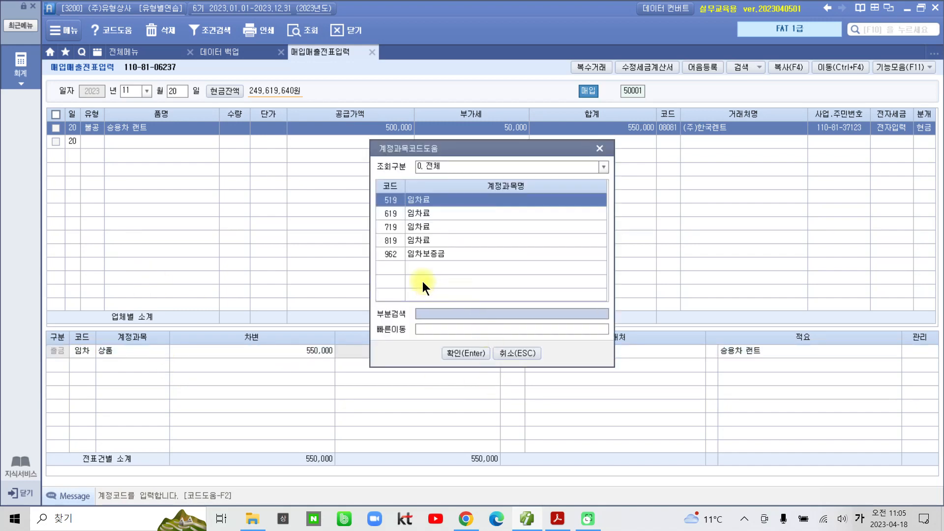
pyautogui.click(416, 240)
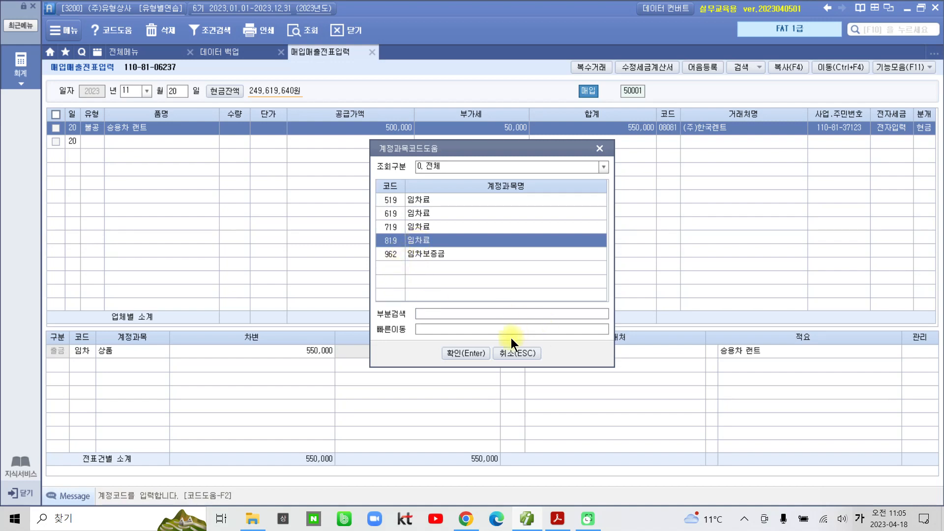
pyautogui.click(453, 352)
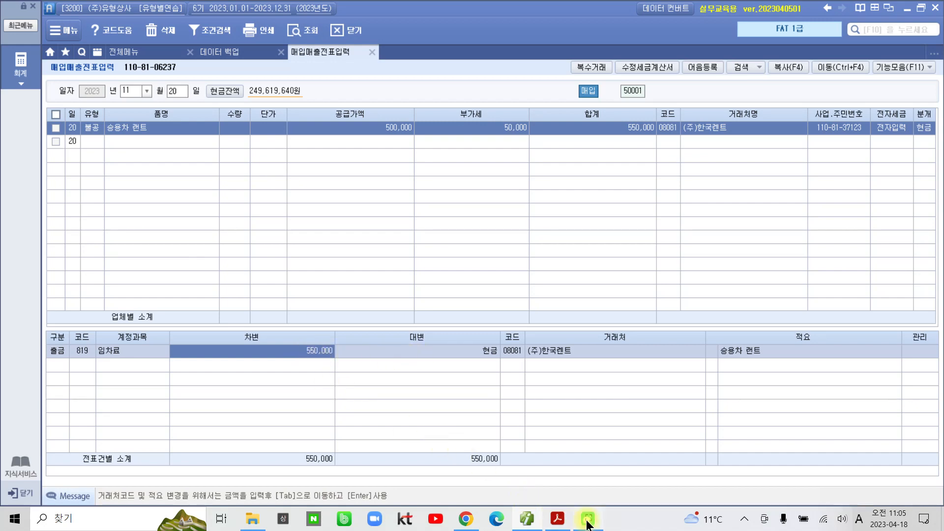
# Switch to the workbook PDF and highlight 11월 21일 and 종이세금계산서 in problem 5.
pyautogui.click(559, 518)
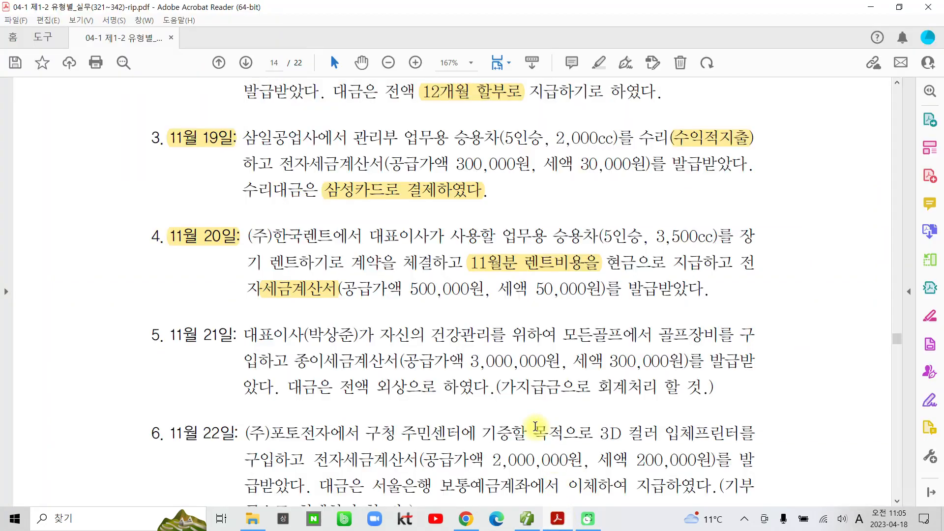
pyautogui.scroll(-5, 290, 302)
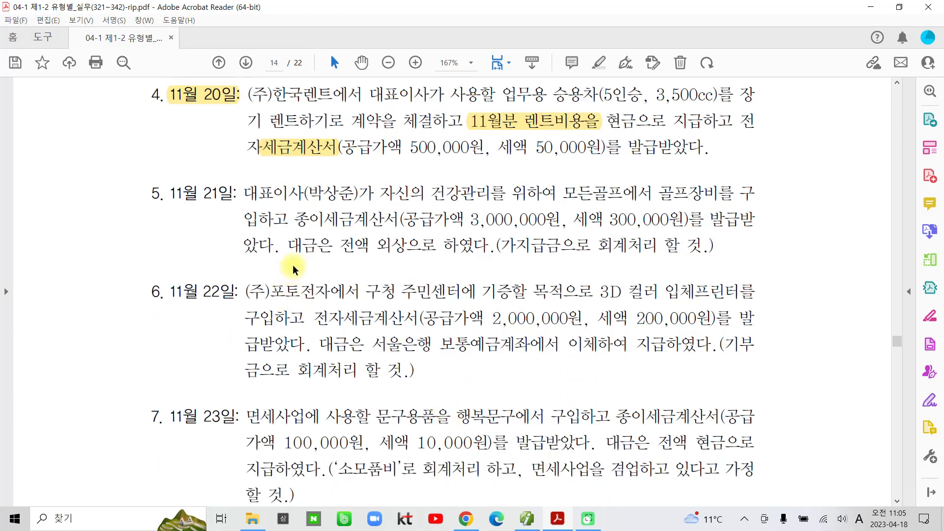
pyautogui.moveTo(170, 193); pyautogui.dragTo(213, 199)
pyautogui.click(232, 146)
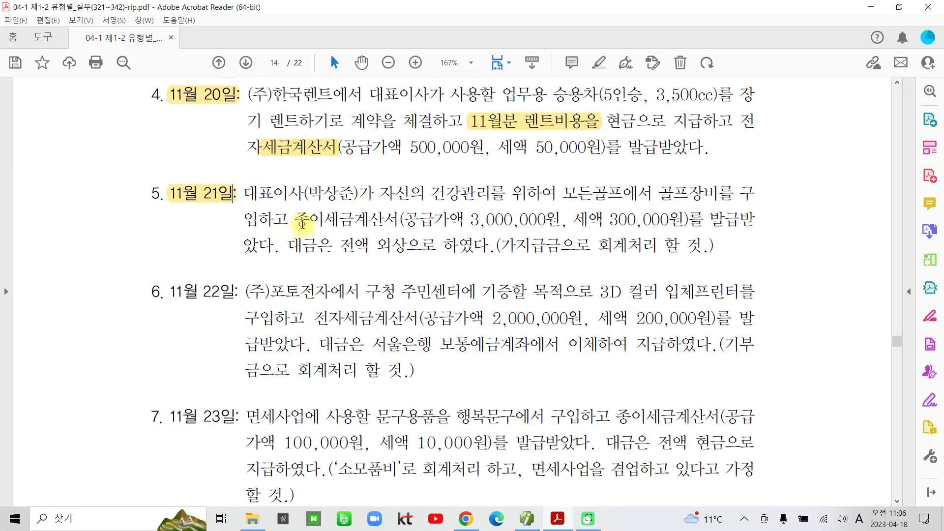
pyautogui.moveTo(324, 219); pyautogui.dragTo(388, 219)
pyautogui.click(304, 219)
pyautogui.moveTo(303, 219); pyautogui.dragTo(400, 219)
pyautogui.click(400, 172)
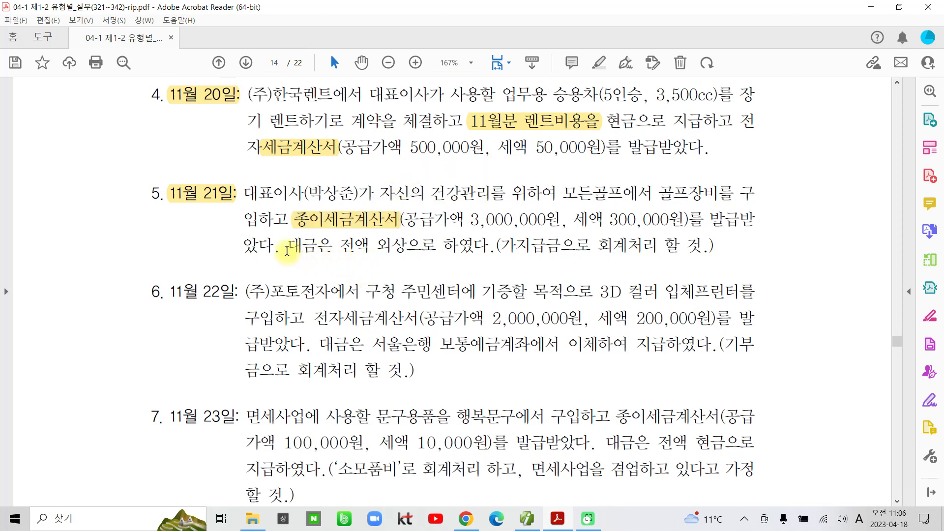
# Highlight 외상으 and the instruction 가지급금으로 회계처리 할 것 in problem 5.
pyautogui.moveTo(376, 246); pyautogui.dragTo(421, 246)
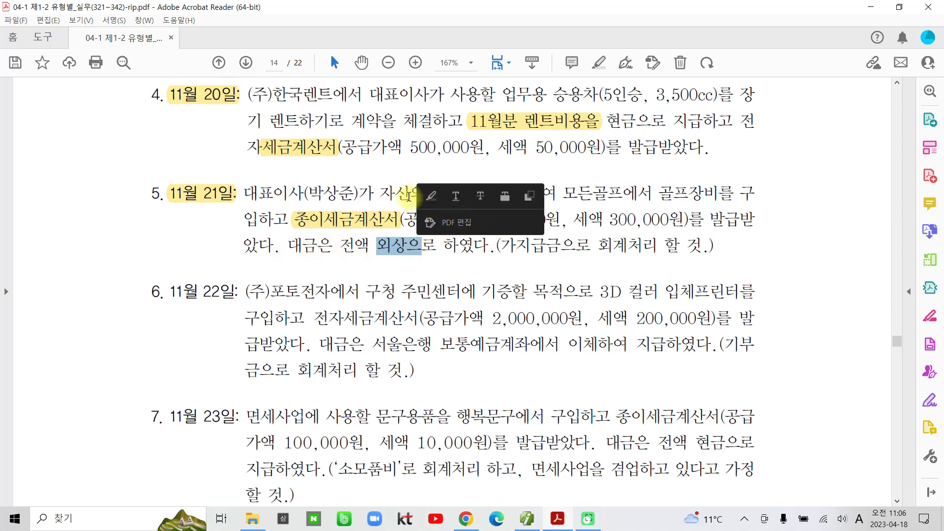
pyautogui.click(431, 196)
pyautogui.moveTo(505, 245); pyautogui.dragTo(702, 246)
pyautogui.click(707, 197)
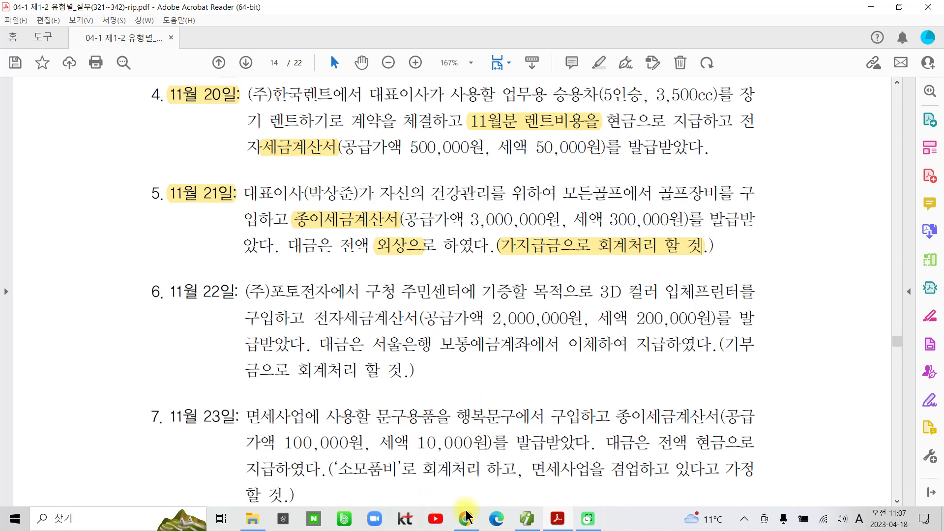
# Return to the accounting program and start a November 21 voucher of type 54 불공 with reason 2 사업과 관련 없는 지출.
pyautogui.moveTo(556, 525)
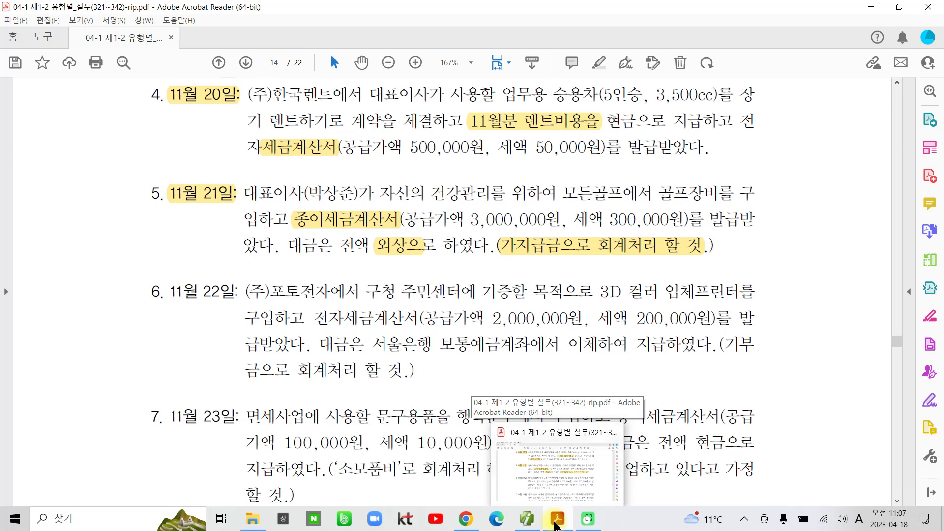
pyautogui.click(527, 519)
pyautogui.click(173, 87)
pyautogui.write('2')
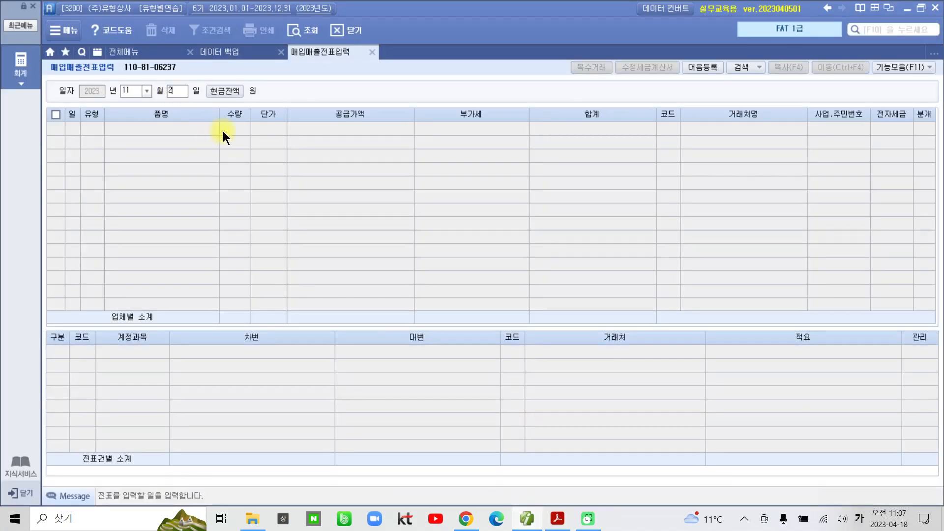
pyautogui.write('1')
pyautogui.press('Return')
pyautogui.click(88, 130)
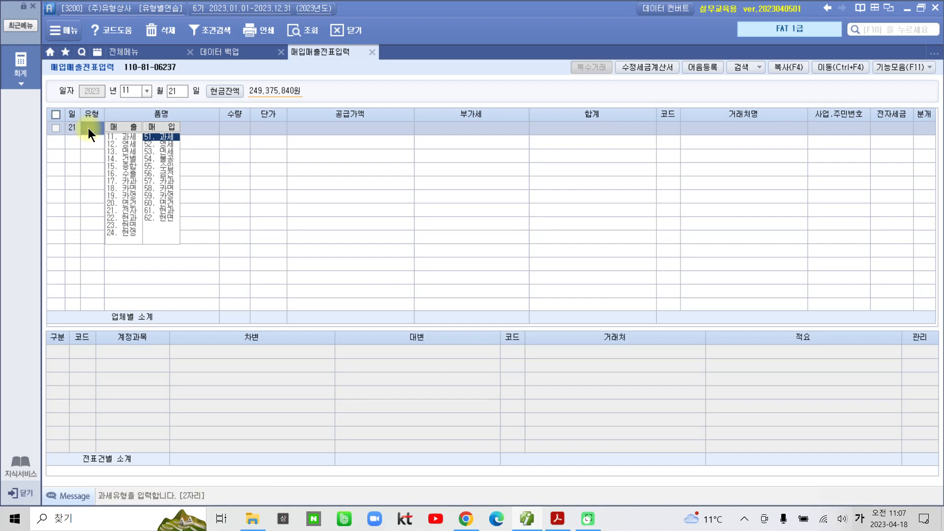
pyautogui.write('54')
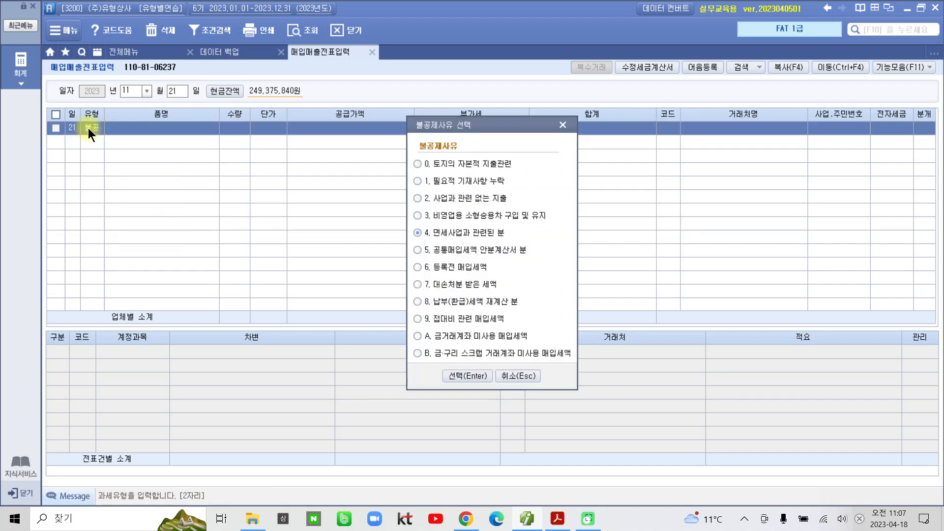
pyautogui.click(416, 198)
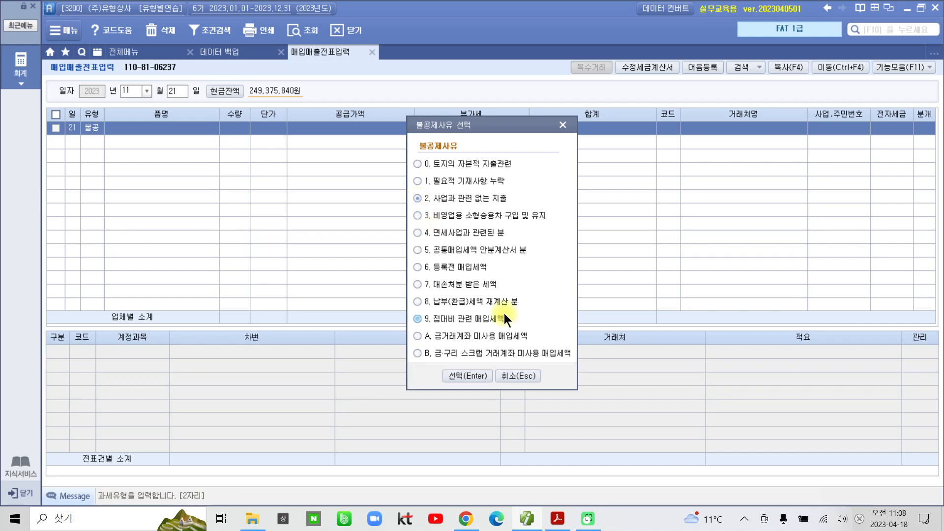
pyautogui.click(462, 375)
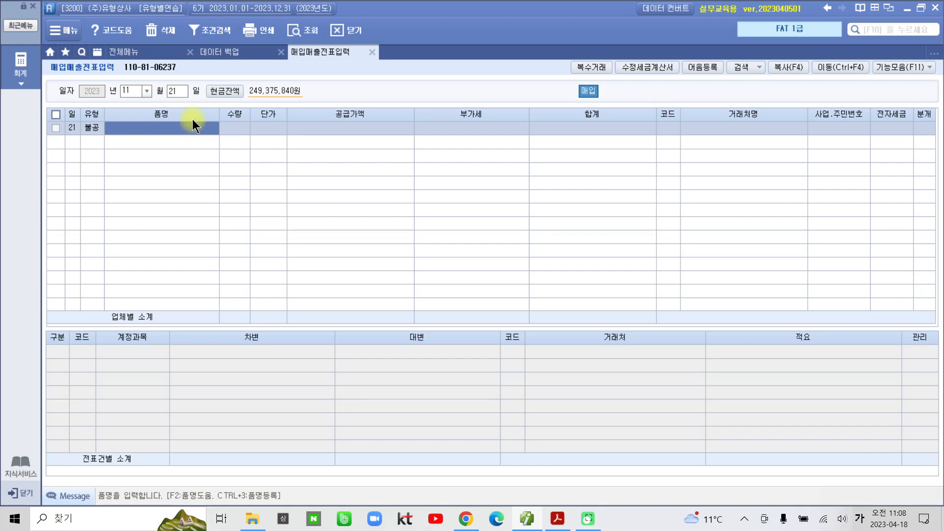
# Enter the item name 골프장비 and a supply value of 3,000,000 for the November 21 purchase.
pyautogui.write('골')
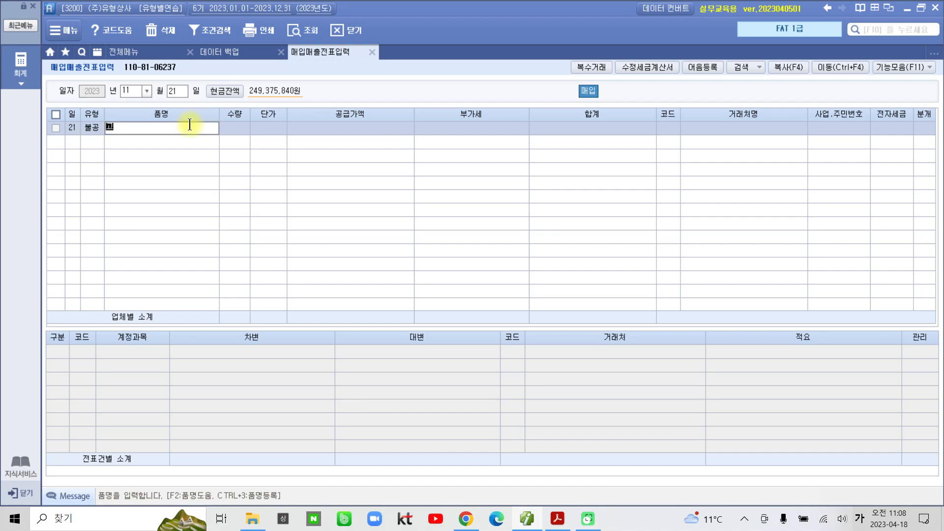
pyautogui.write('프채')
pyautogui.press('BackSpace')
pyautogui.press('BackSpace')
pyautogui.press('BackSpace')
pyautogui.press('BackSpace')
pyautogui.write('골프')
pyautogui.press('BackSpace')
pyautogui.press('BackSpace')
pyautogui.press('BackSpace')
pyautogui.write('골프장비')
pyautogui.press('Return')
pyautogui.press('Return')
pyautogui.press('Return')
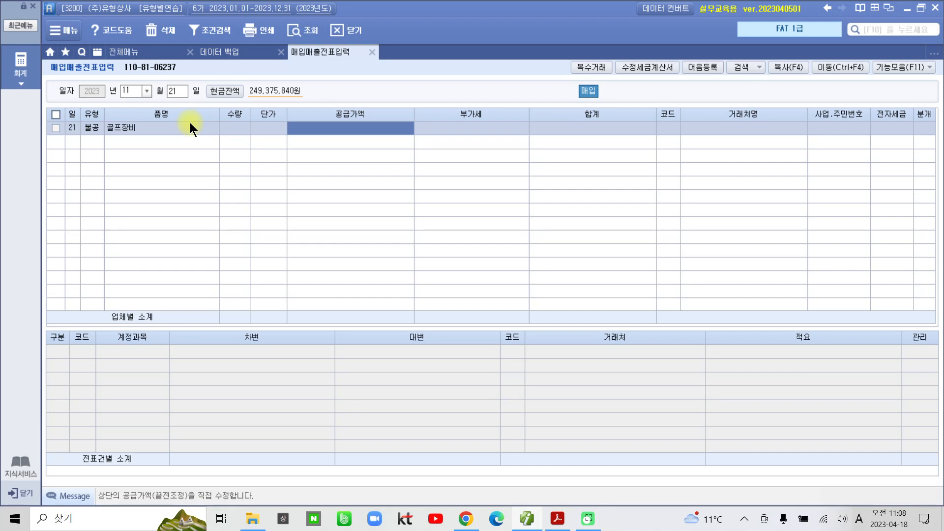
pyautogui.write('3000000')
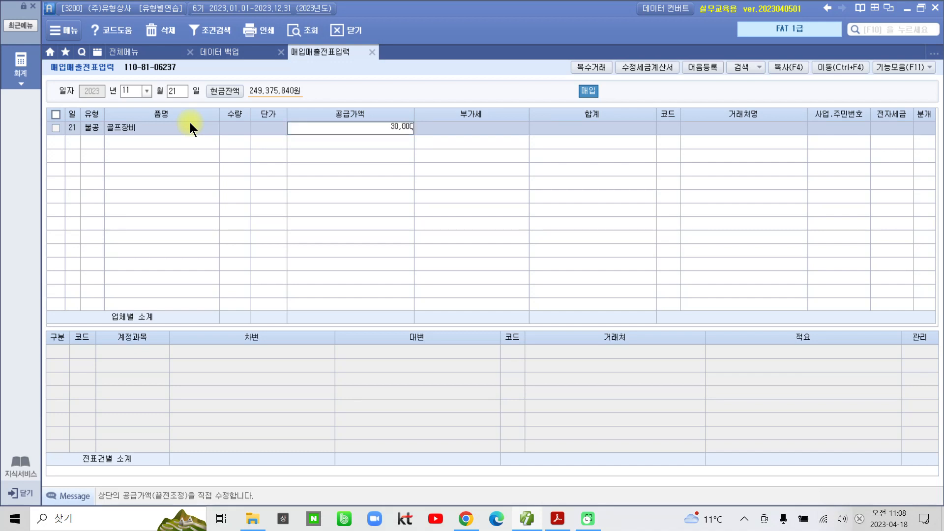
pyautogui.press('Return')
pyautogui.press('Return')
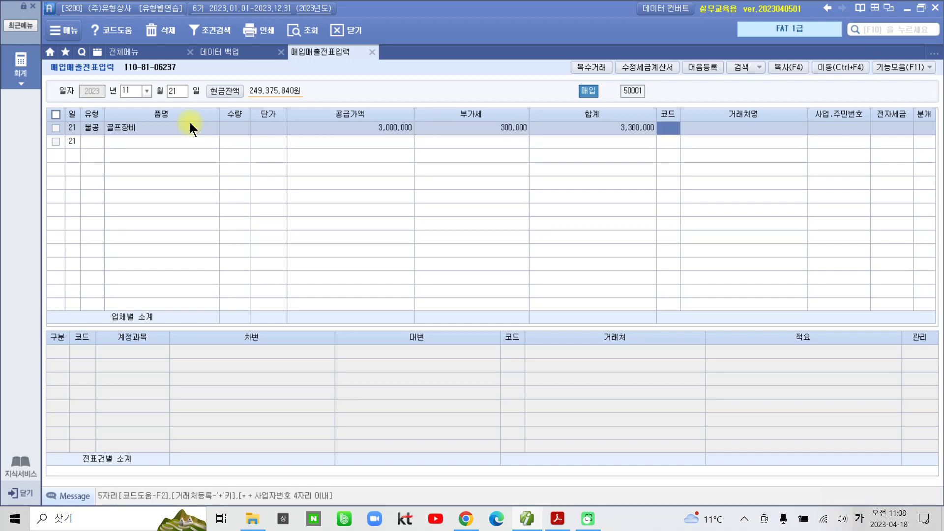
# Set the purchase's vendor to 모든골프 and leave its electronic tax invoice field blank.
pyautogui.write('모든')
pyautogui.press('Return')
pyautogui.press('Return')
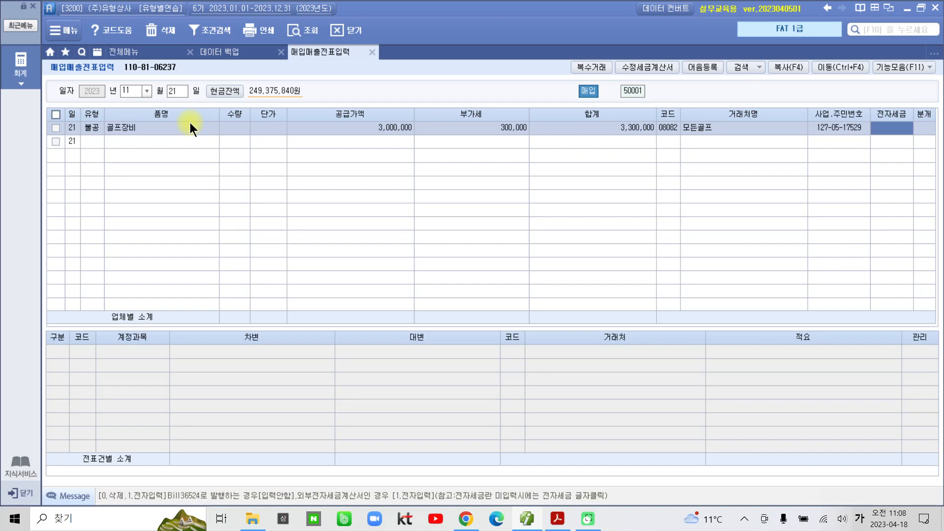
pyautogui.press('Return')
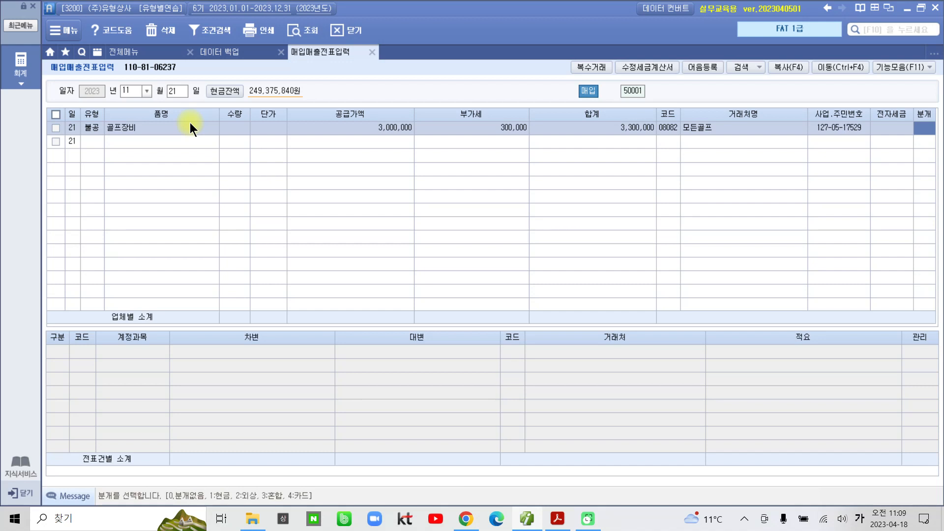
# Set the golf equipment purchase's journal type to 혼합 and its debit account to 134 가지급금.
pyautogui.write('3')
pyautogui.press('Return')
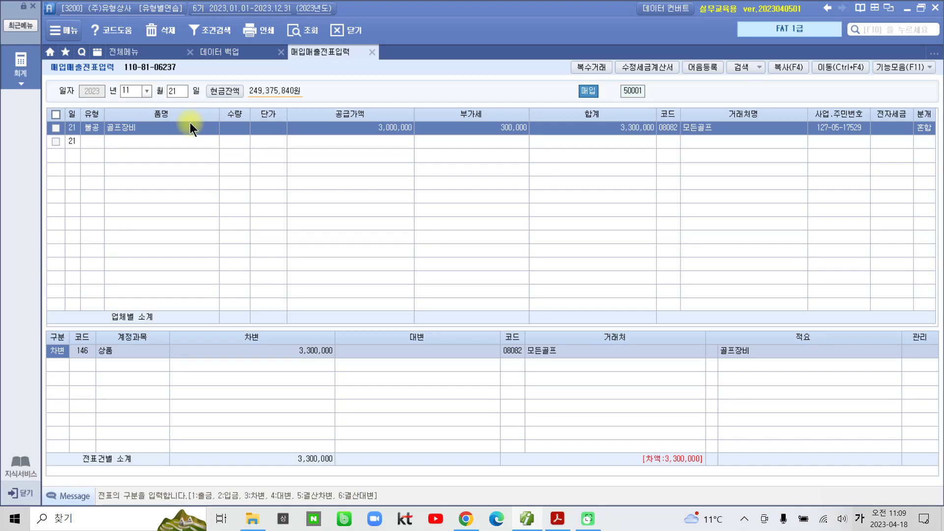
pyautogui.press('Return')
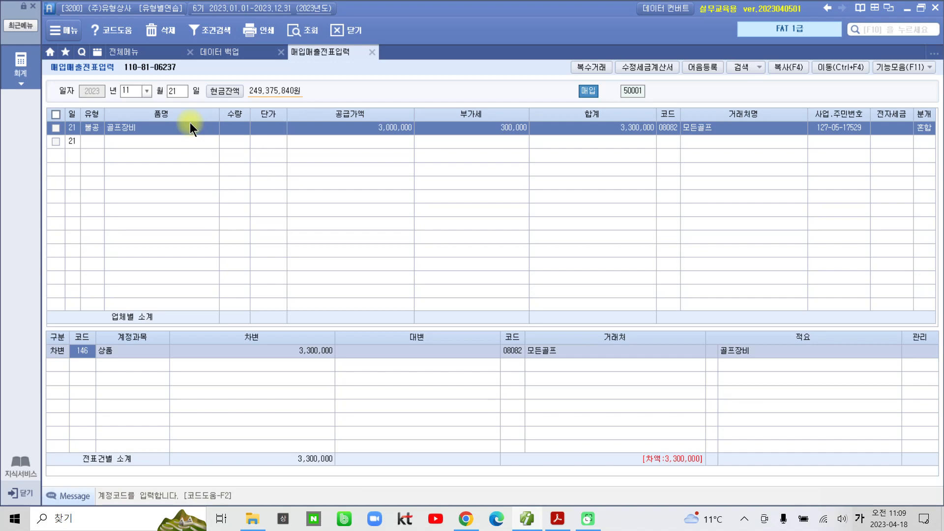
pyautogui.write('134')
pyautogui.press('Return')
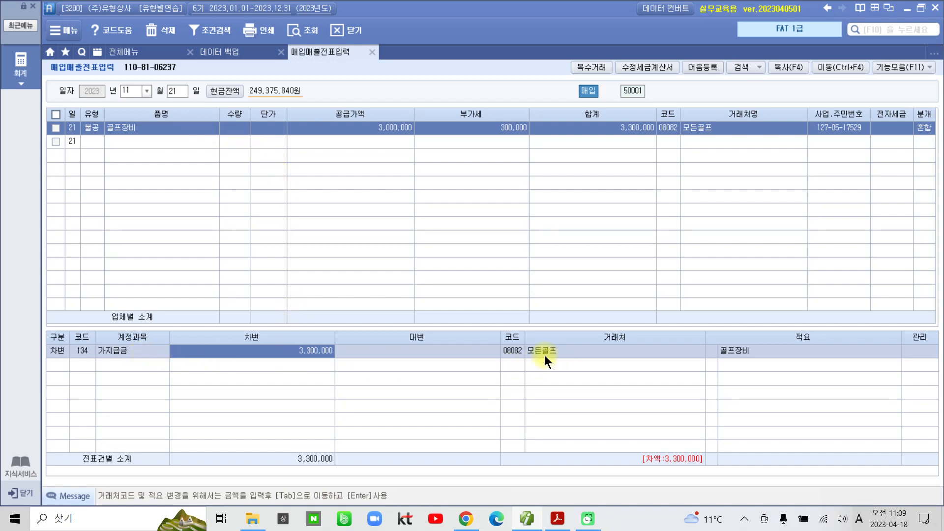
# Change the 가지급금 debit line's counterparty to the representative director by entering the director's counterparty code.
pyautogui.click(515, 352)
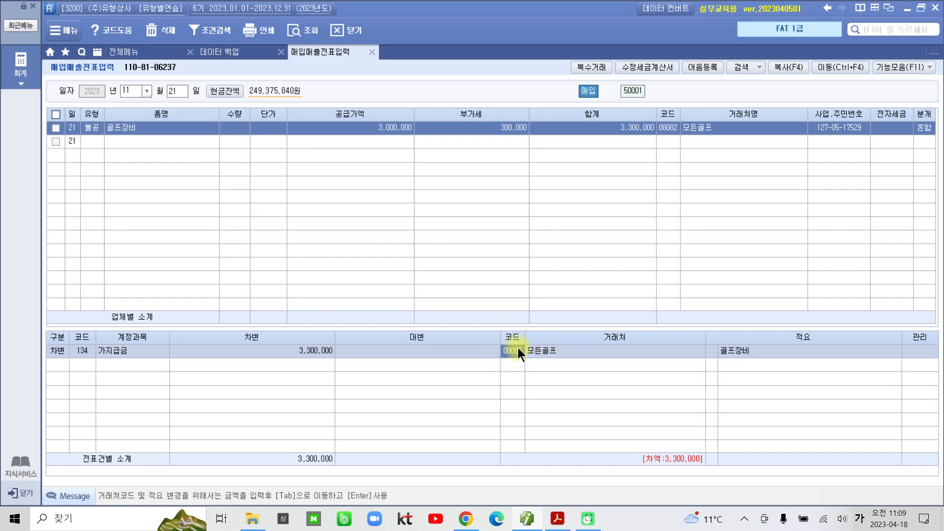
pyautogui.write('05001')
pyautogui.press('Return')
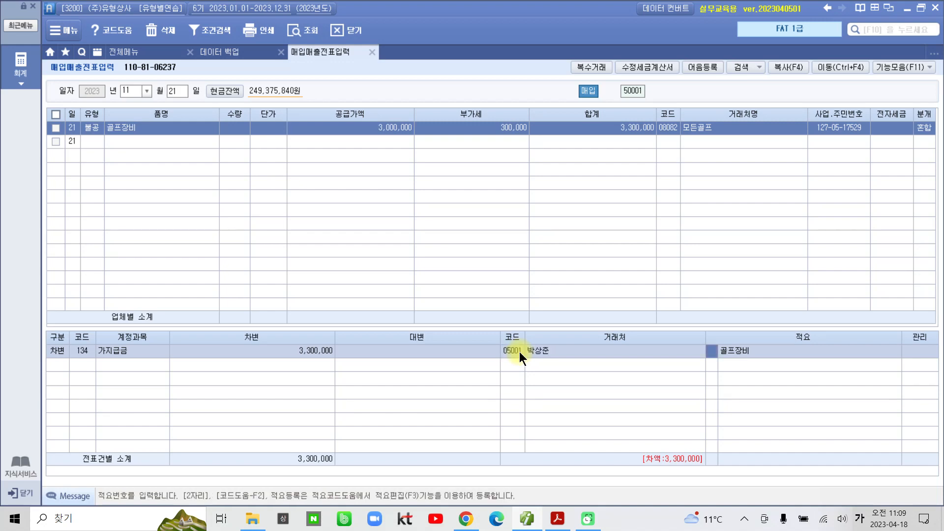
pyautogui.press('Return')
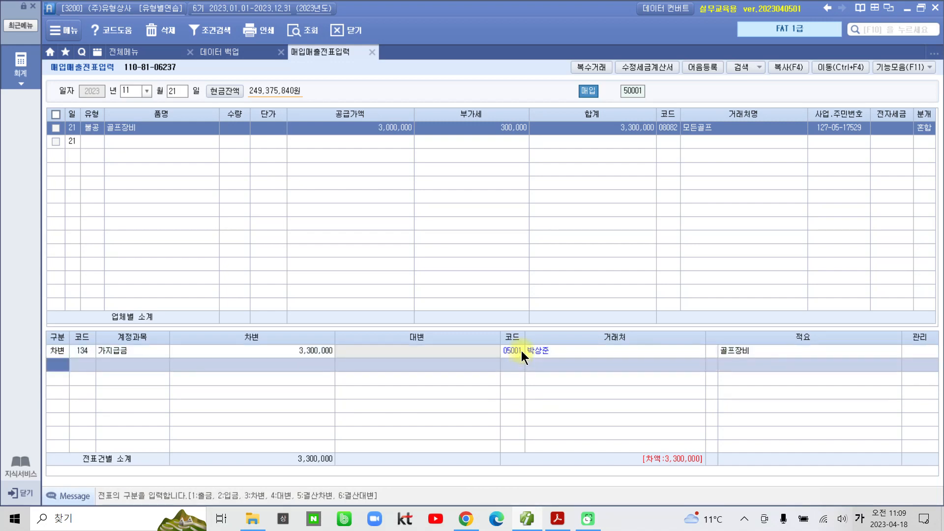
pyautogui.moveTo(490, 330)
pyautogui.mouseDown()
pyautogui.moveTo(526, 379)
pyautogui.moveTo(460, 340)
pyautogui.mouseUp()
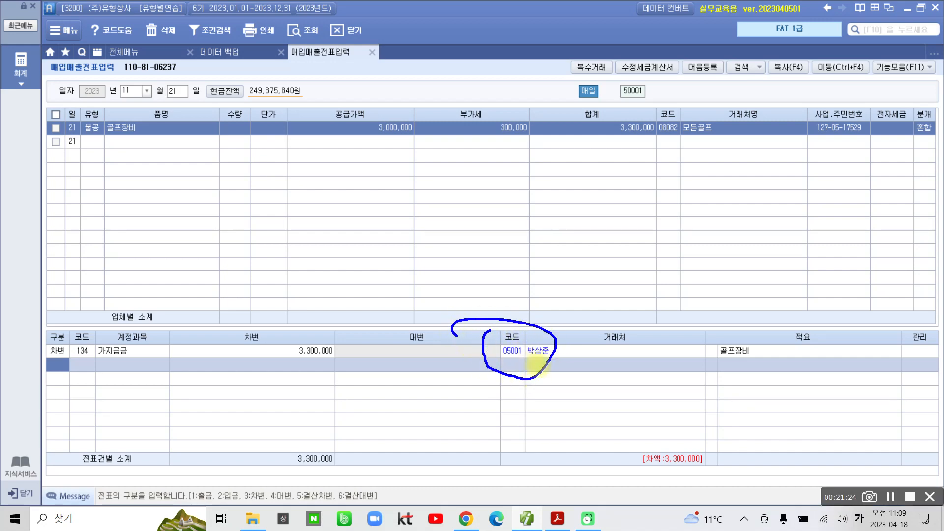
pyautogui.press('Escape')
pyautogui.click(518, 349)
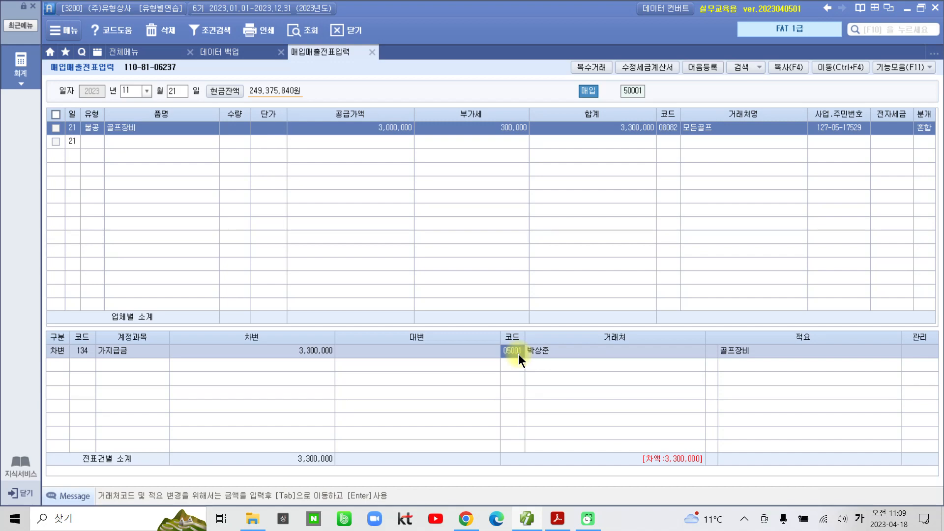
# Add a credit line for account 253 미지급금 with an amount of 3,300,000 and 모든골프 as the counterparty.
pyautogui.click(78, 363)
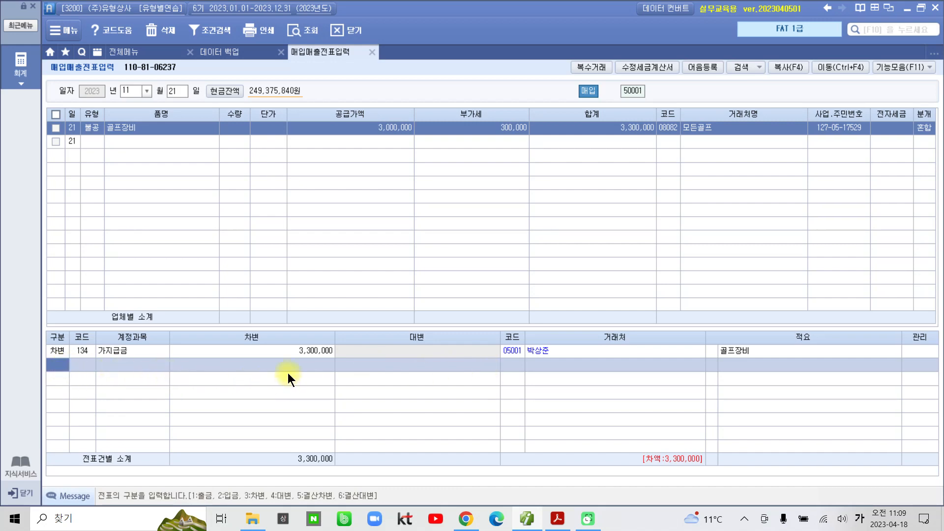
pyautogui.write('4')
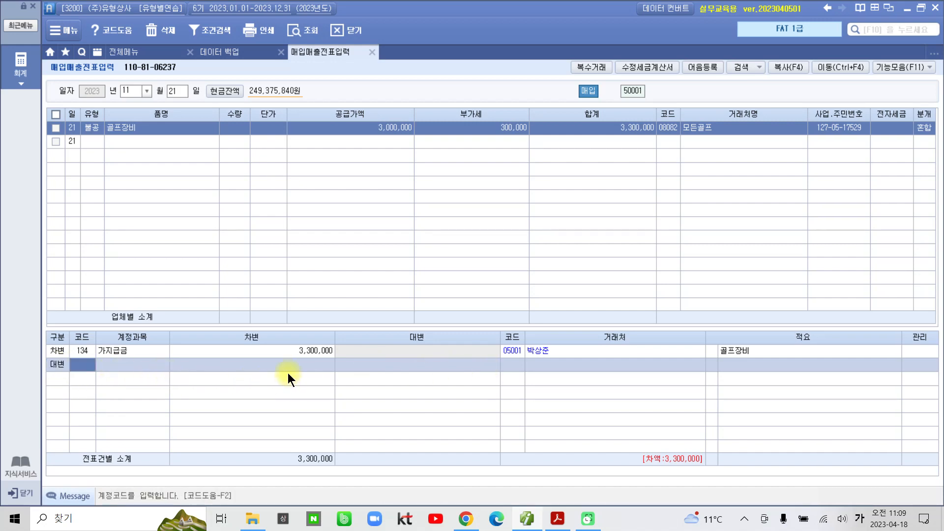
pyautogui.write('253')
pyautogui.press('Return')
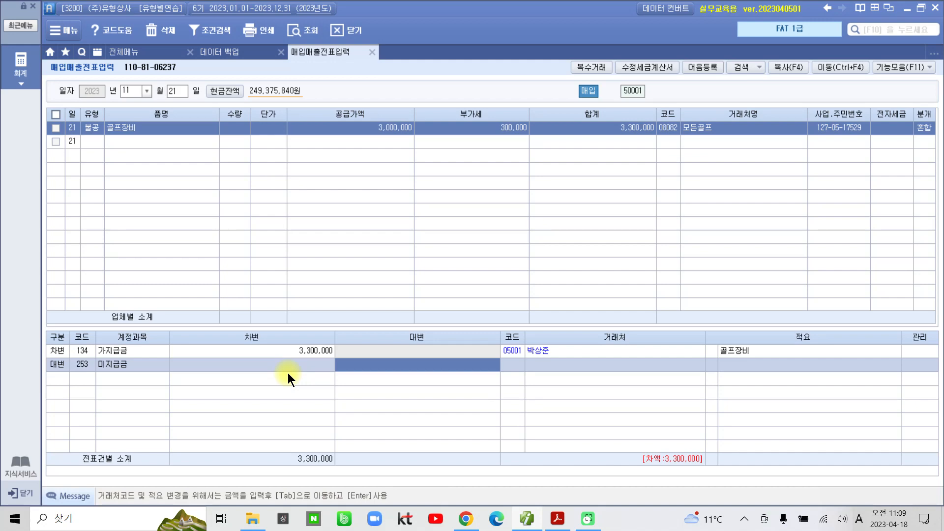
pyautogui.write('3,30')
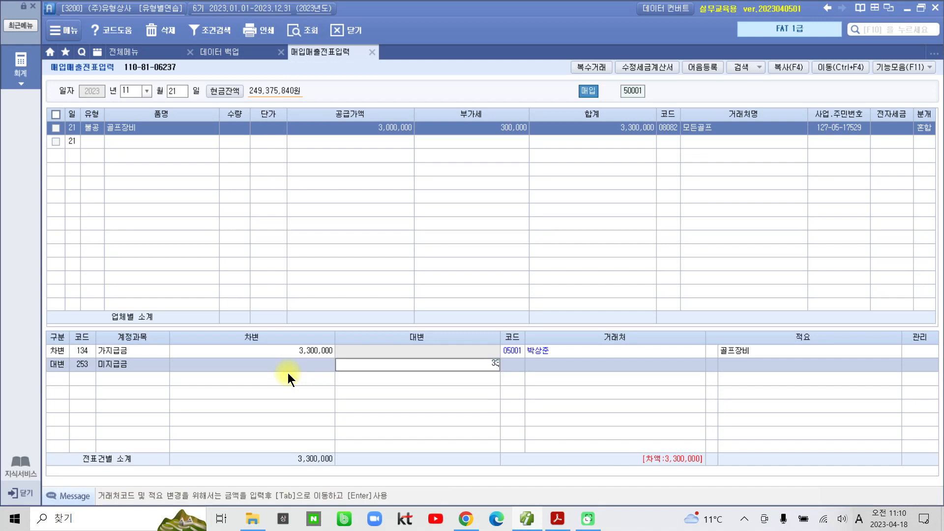
pyautogui.write('0,000')
pyautogui.press('Tab')
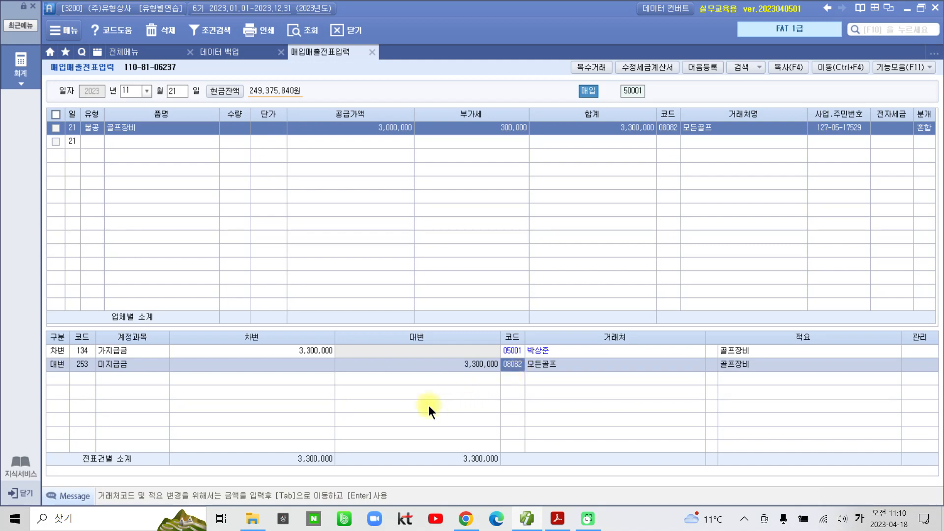
# Compare the debit amount of the 가지급금 line with the credit amount of the 미지급금 line in the golf equipment voucher.
pyautogui.click(267, 351)
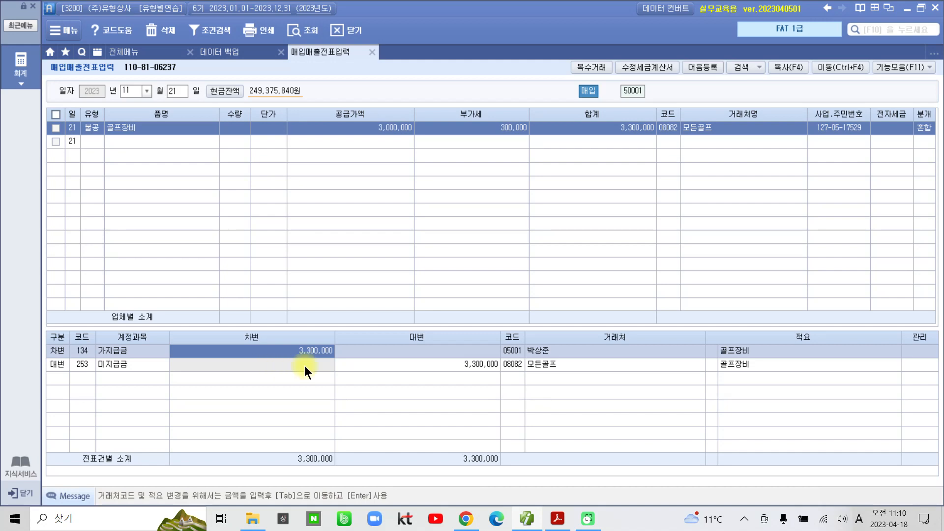
pyautogui.click(396, 364)
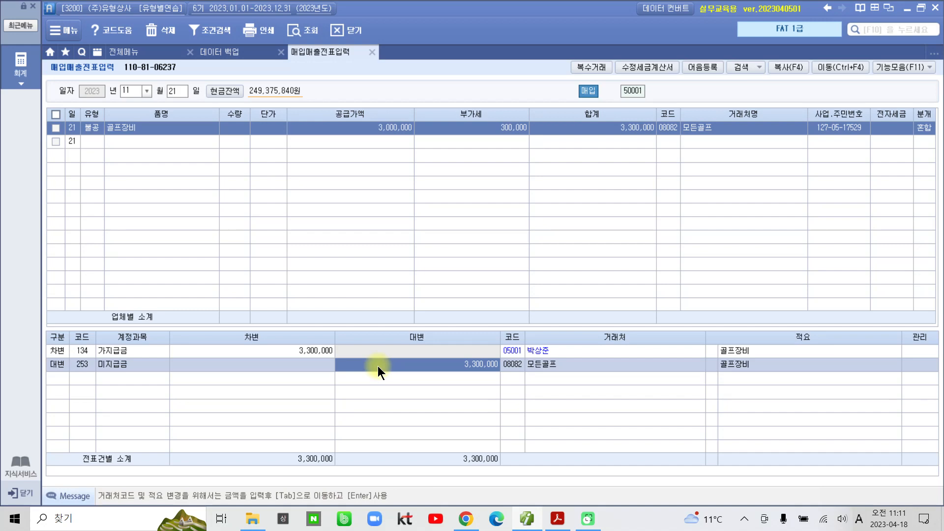
pyautogui.click(305, 352)
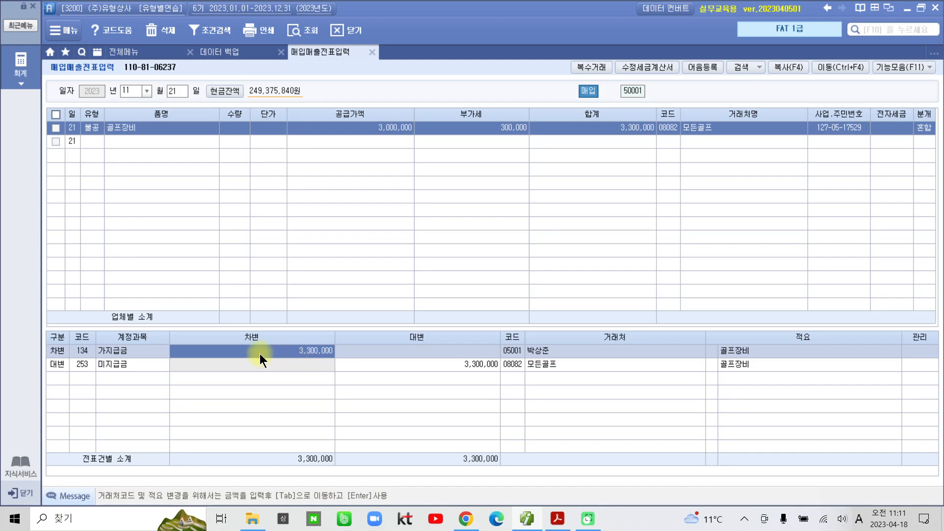
pyautogui.click(441, 360)
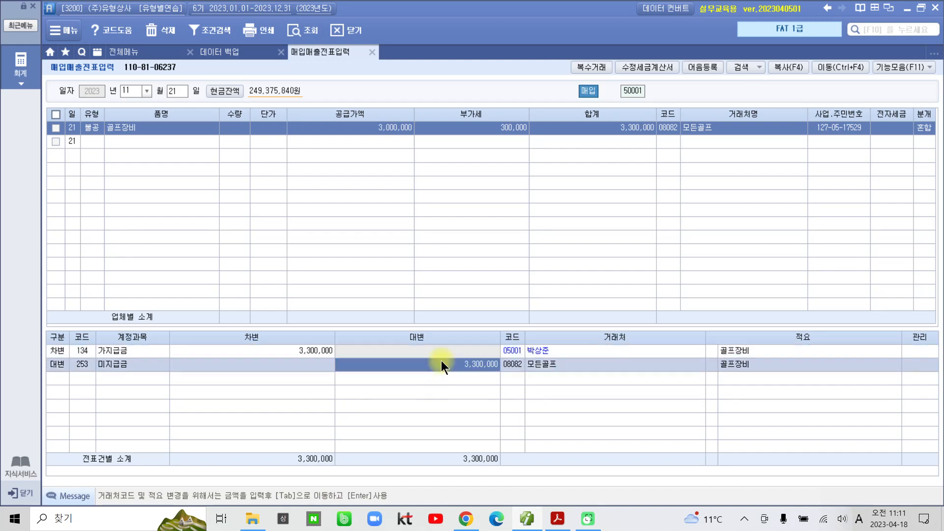
pyautogui.click(306, 350)
pyautogui.click(421, 364)
pyautogui.click(317, 353)
pyautogui.click(409, 364)
pyautogui.click(301, 352)
pyautogui.click(420, 362)
pyautogui.click(290, 347)
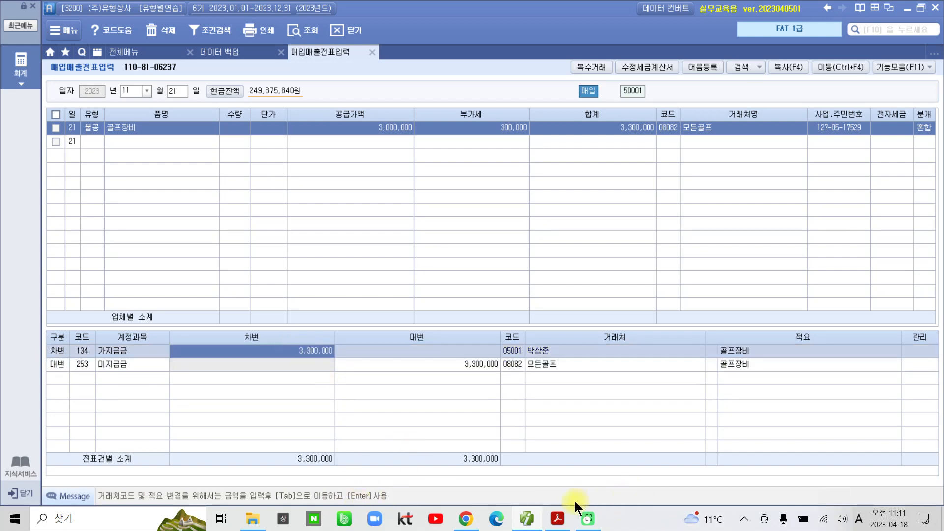
# Switch to the workbook PDF in Acrobat Reader and highlight the date 11월 22일 of problem 6.
pyautogui.click(558, 518)
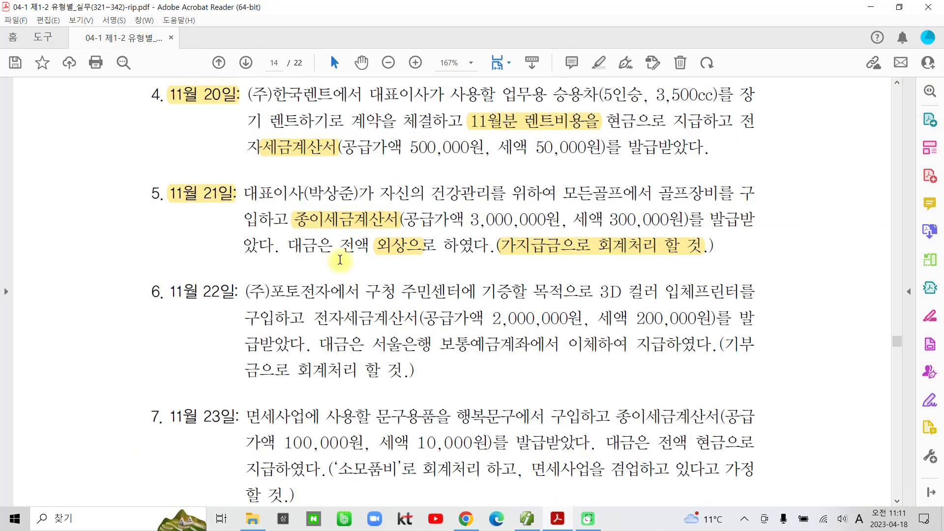
pyautogui.scroll(-3, 346, 246)
pyautogui.moveTo(171, 221); pyautogui.dragTo(236, 221)
pyautogui.click(246, 177)
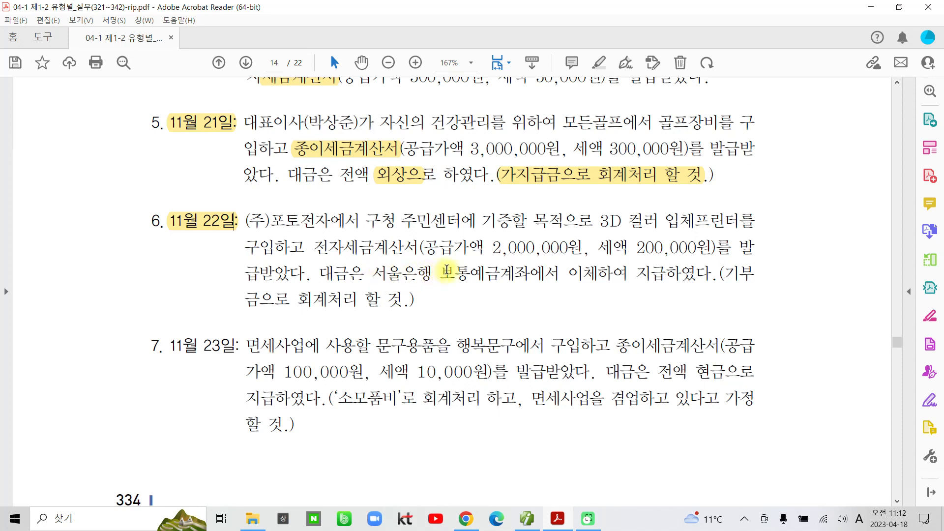
# Highlight 보통예금 and 기부금 in the text of problem 6.
pyautogui.moveTo(439, 271); pyautogui.dragTo(500, 272)
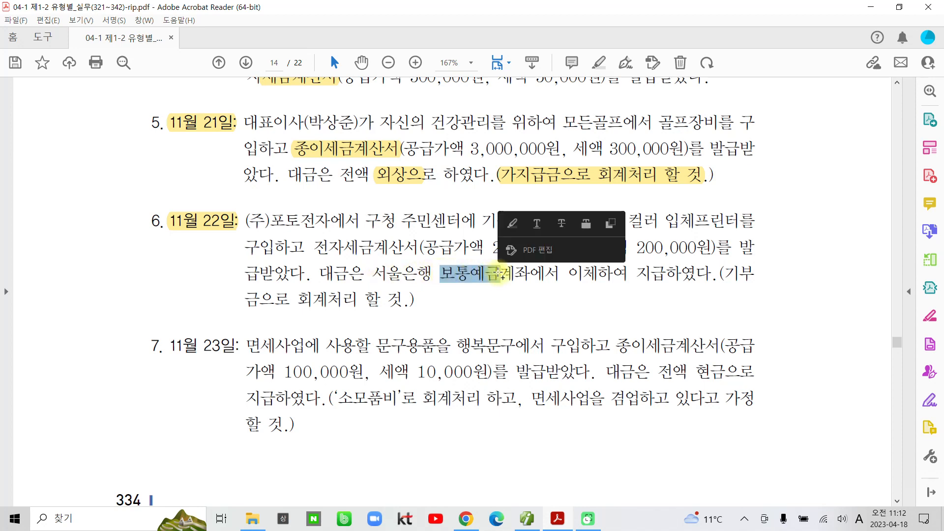
pyautogui.click(503, 218)
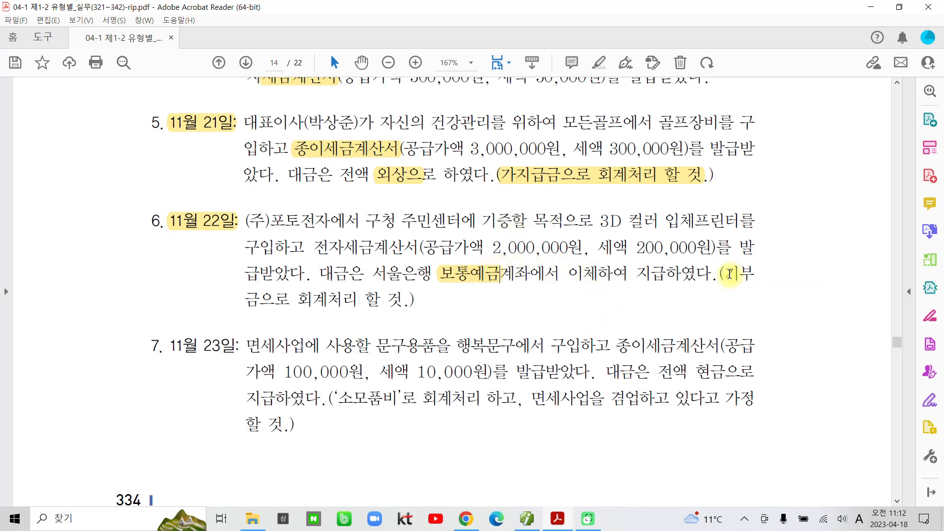
pyautogui.moveTo(725, 274); pyautogui.dragTo(267, 295)
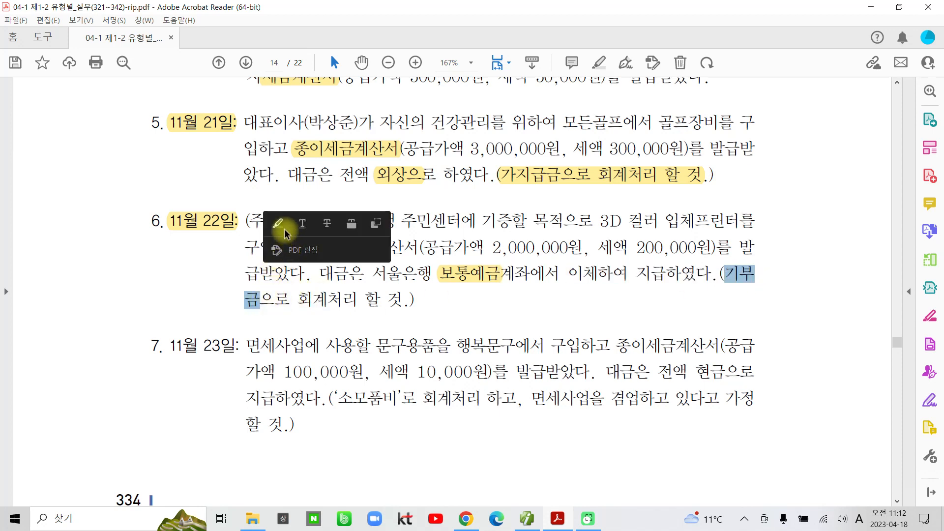
pyautogui.click(280, 222)
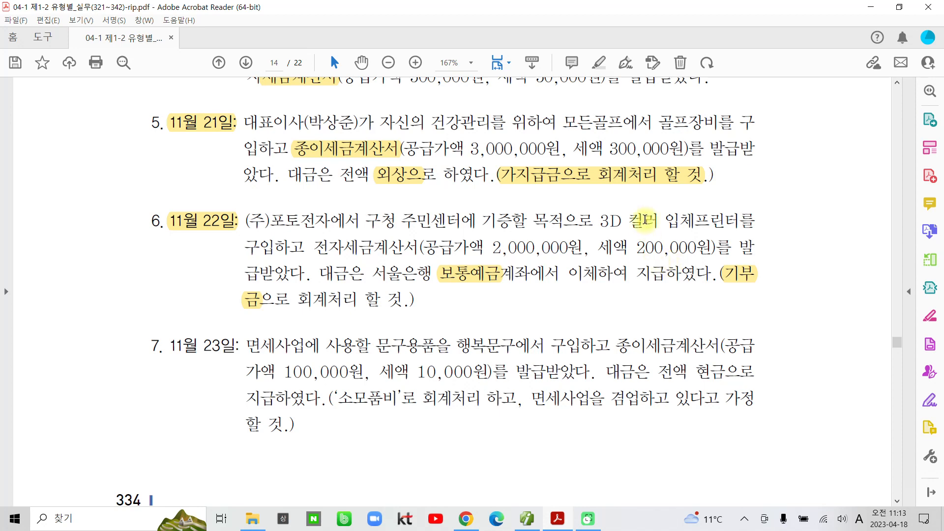
# Strike out 세액 200,000원 and highlight 세금계산서 in problem 6.
pyautogui.moveTo(591, 246); pyautogui.dragTo(710, 247)
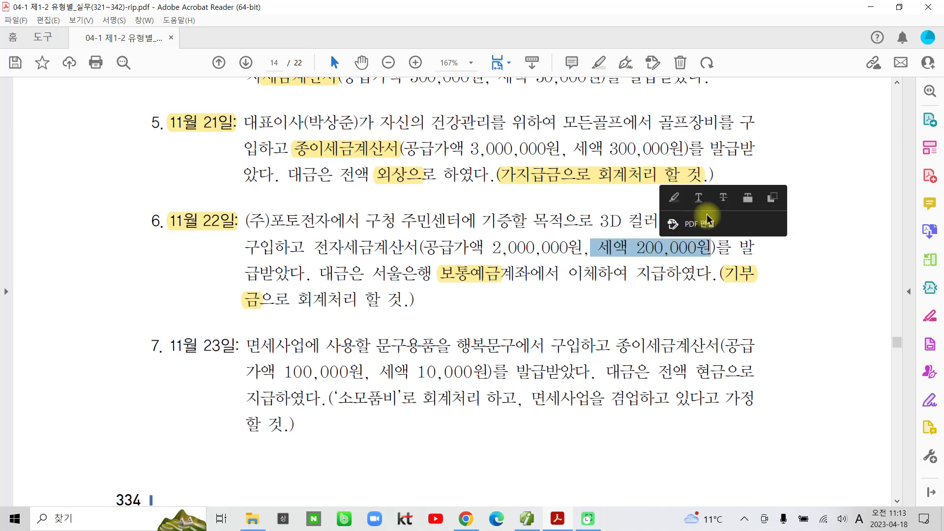
pyautogui.click(723, 204)
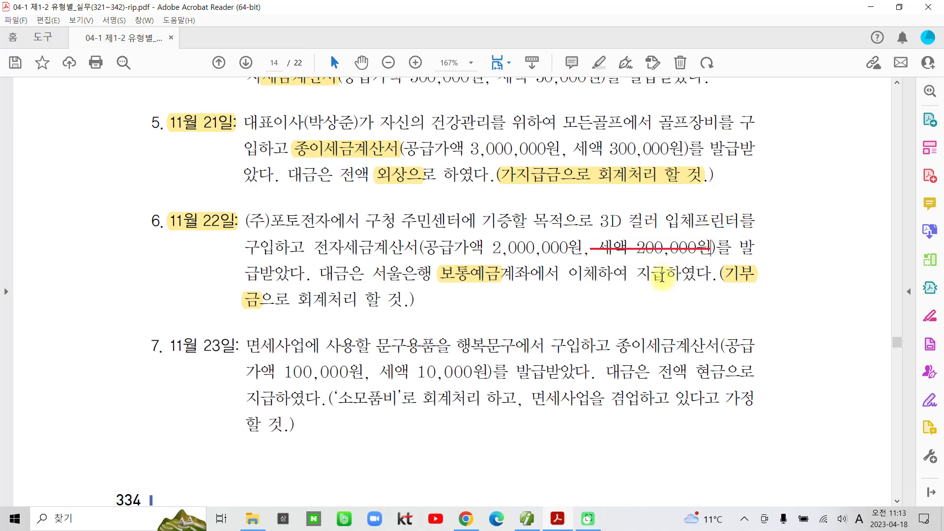
pyautogui.moveTo(343, 248); pyautogui.dragTo(415, 248)
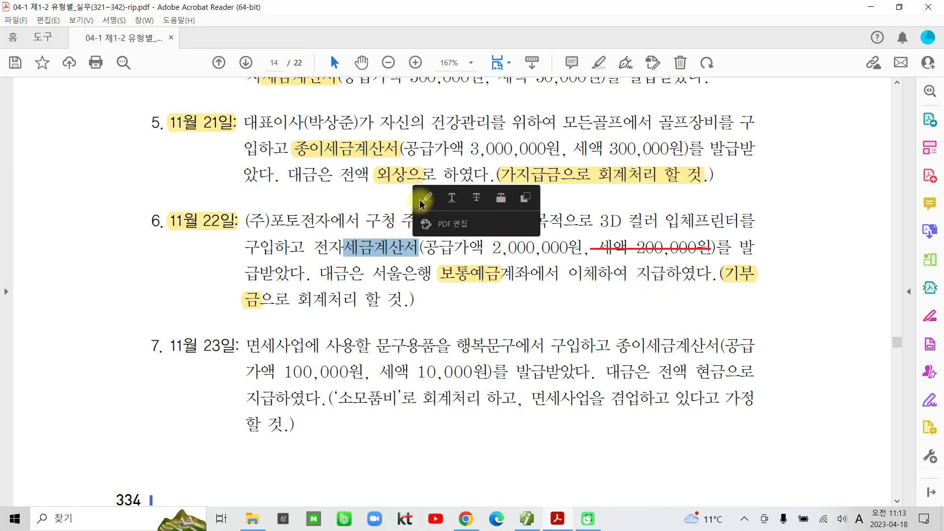
pyautogui.click(425, 199)
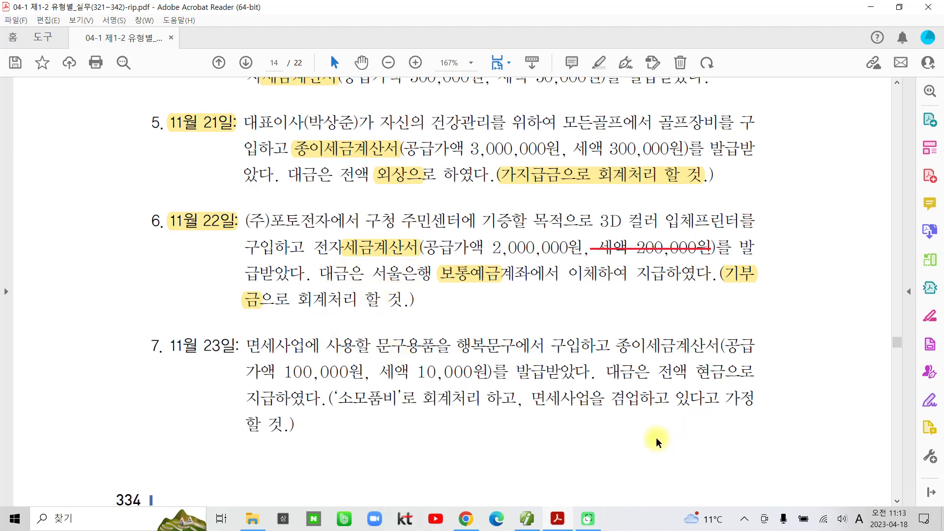
# Switch back to the accounting program and set the 매입매출전표입력 voucher date to November 22.
pyautogui.moveTo(526, 519)
pyautogui.click(521, 452)
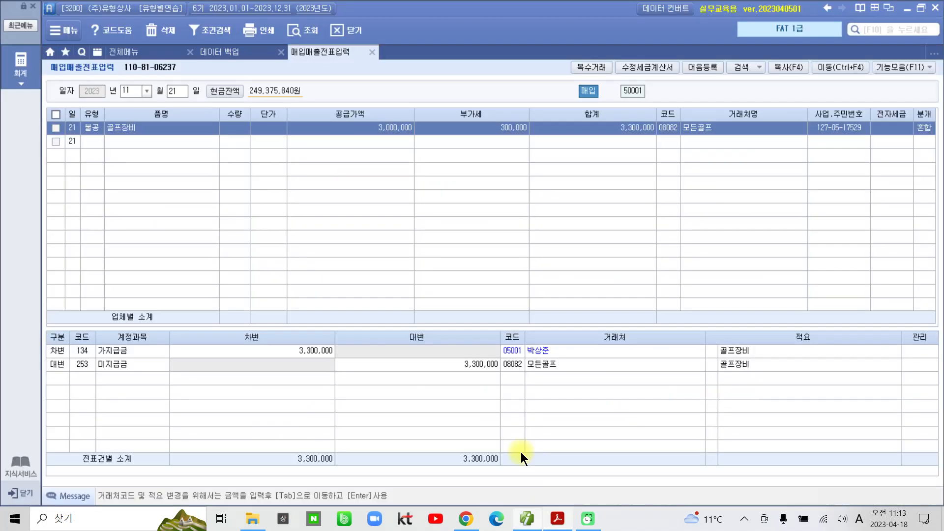
pyautogui.click(181, 89)
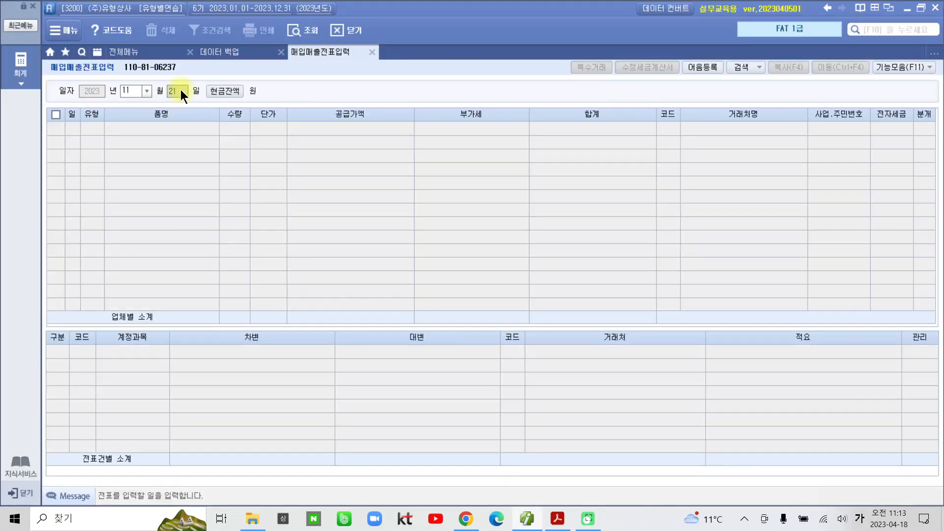
pyautogui.write('22')
pyautogui.press('Return')
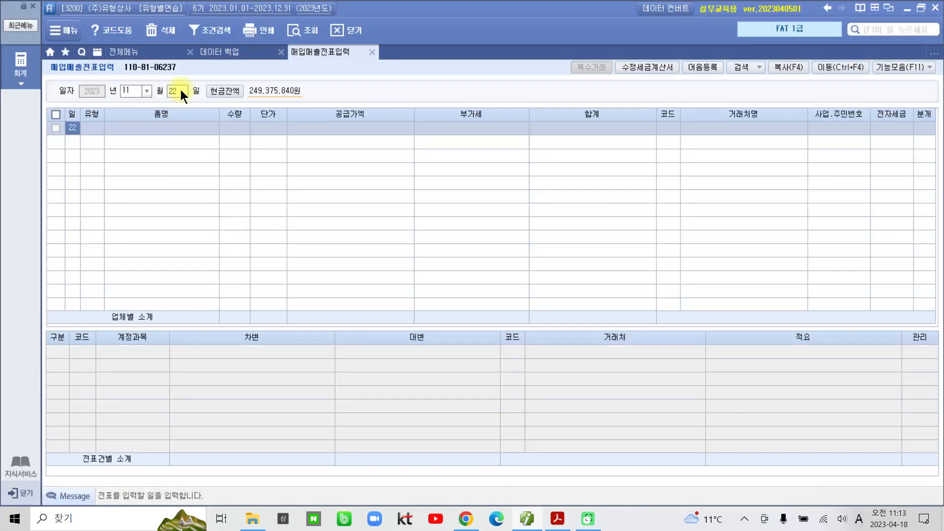
# Set the new voucher's type to 54 불공 with the non-deduction reason 2. 사업과 관련 없는 지출.
pyautogui.press('Return')
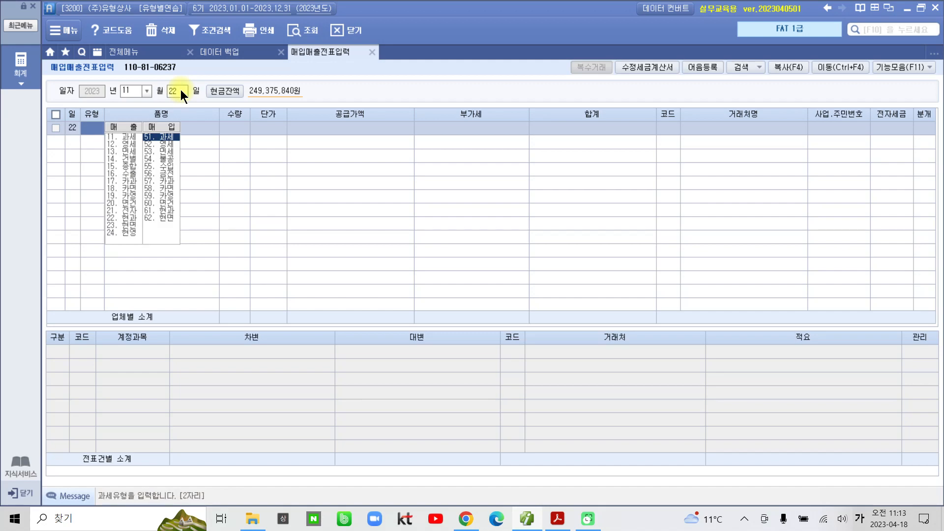
pyautogui.write('54')
pyautogui.press('Return')
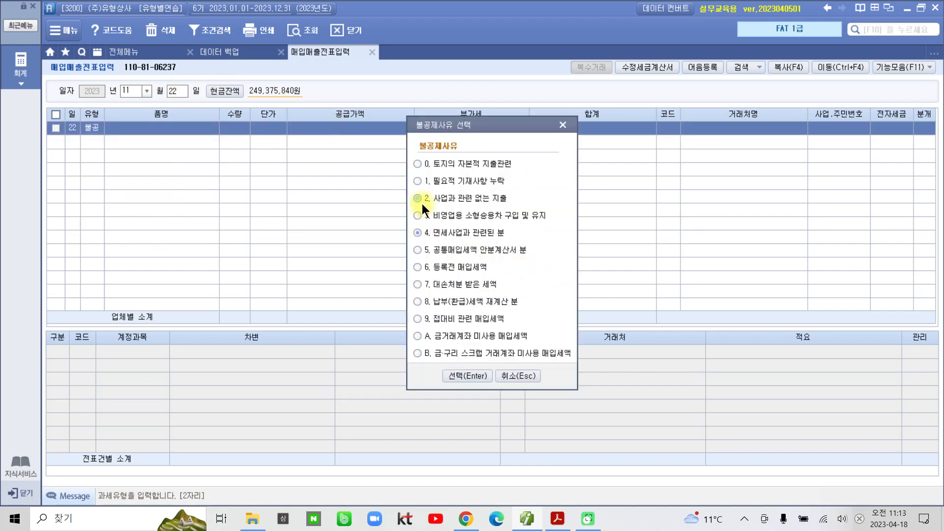
pyautogui.click(461, 199)
pyautogui.click(464, 376)
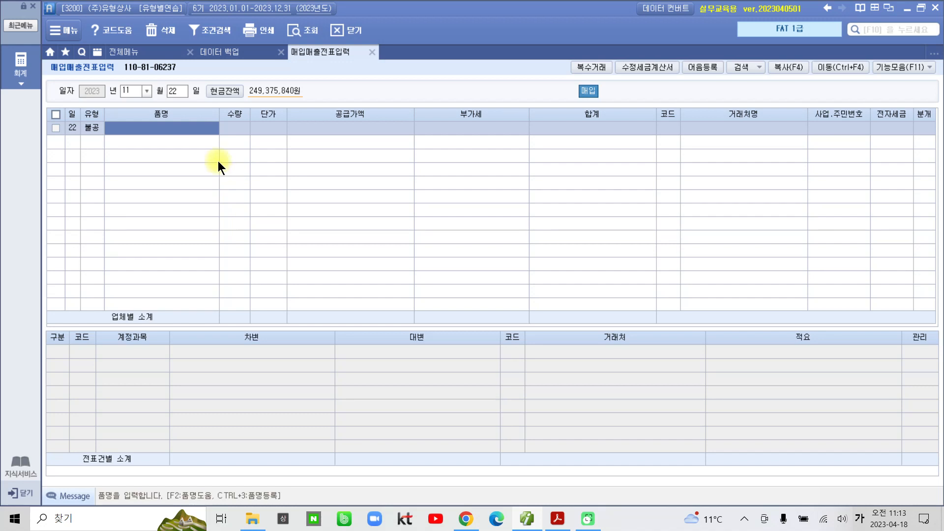
# Enter 프린터 as the item with a supply amount of 2,000,000, leaving the quantity and unit price blank.
pyautogui.write('프린')
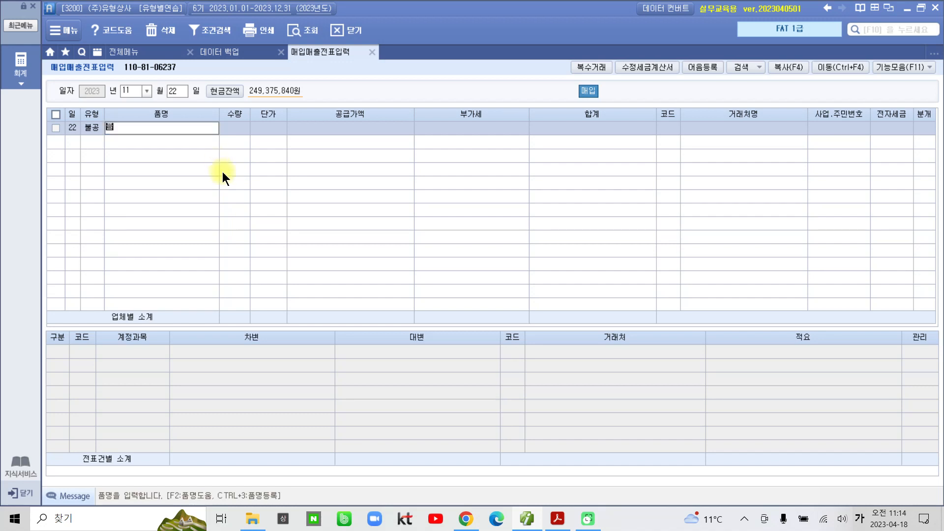
pyautogui.write('터')
pyautogui.press('Return')
pyautogui.press('Return')
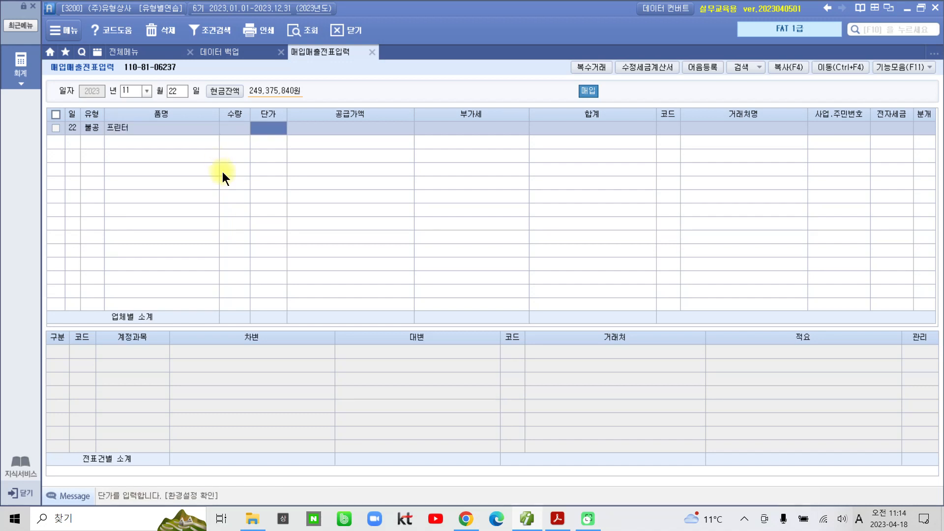
pyautogui.press('Return')
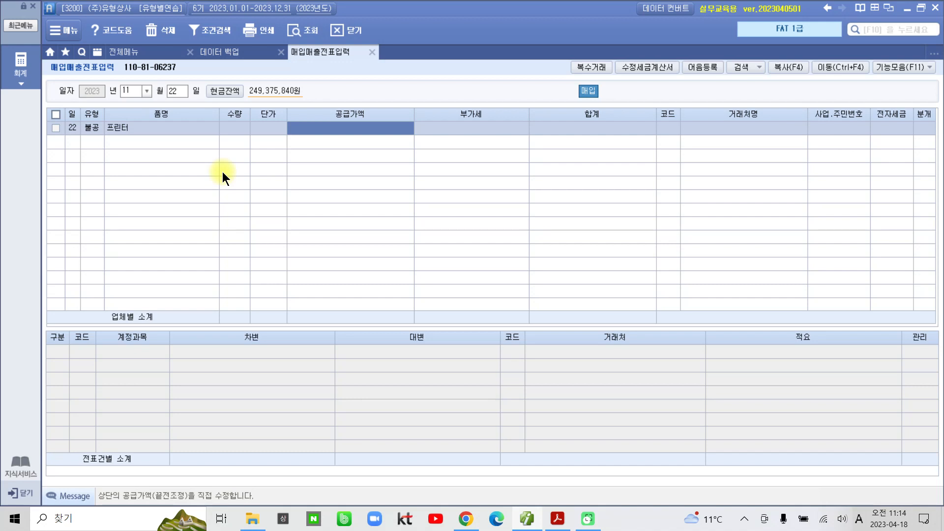
pyautogui.write('2,000,000')
pyautogui.press('Return')
pyautogui.press('Return')
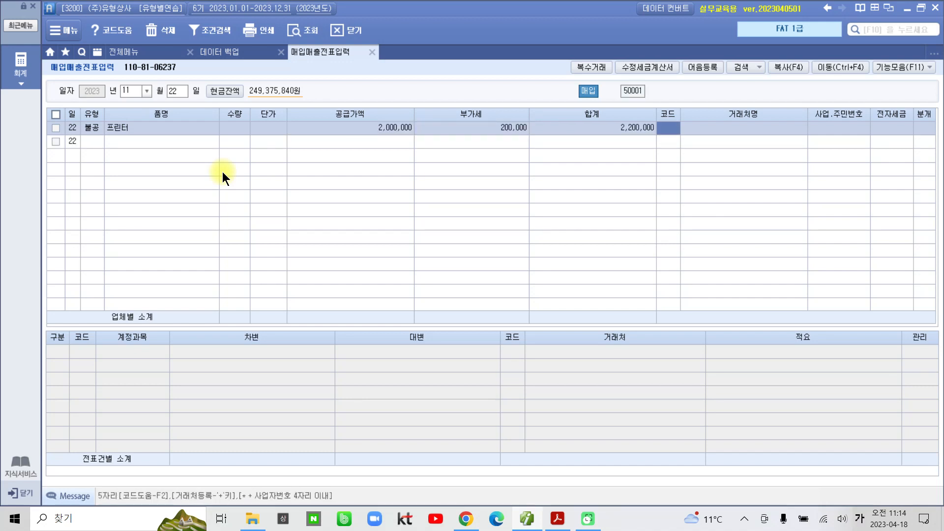
# Set the printer purchase's vendor to (주)포토전자 and its electronic tax invoice field to 전자입력.
pyautogui.write('포토')
pyautogui.press('Return')
pyautogui.press('Return')
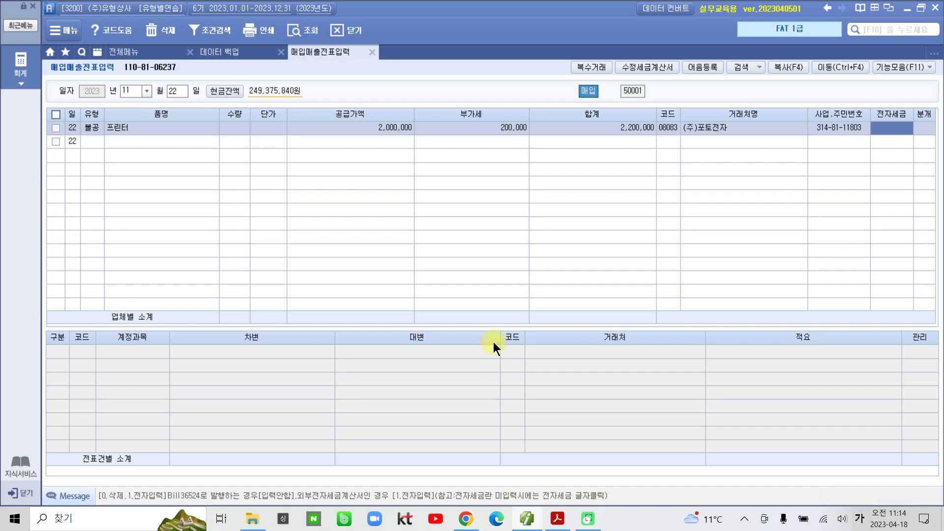
pyautogui.write('1')
pyautogui.press('Return')
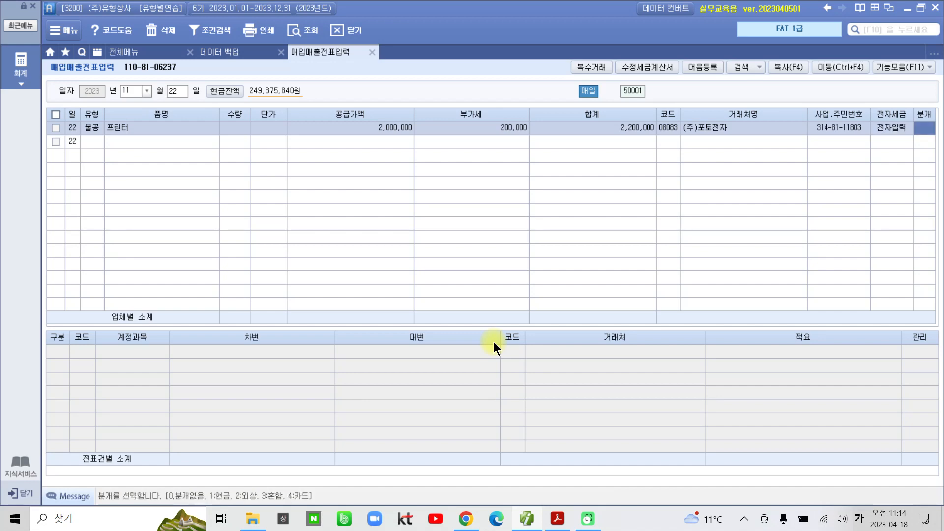
# Set the printer purchase's journal type to 혼합 and its debit account to 933 기부금.
pyautogui.write('3')
pyautogui.press('Return')
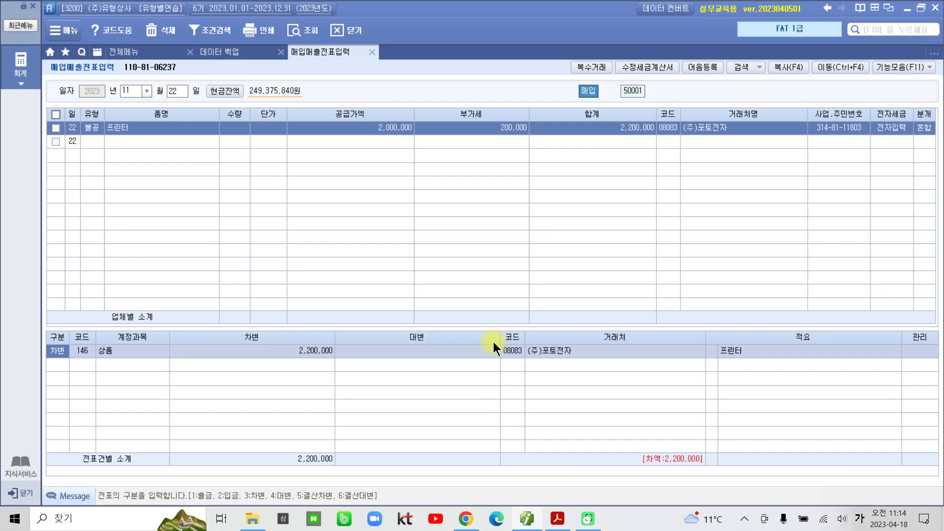
pyautogui.press('Return')
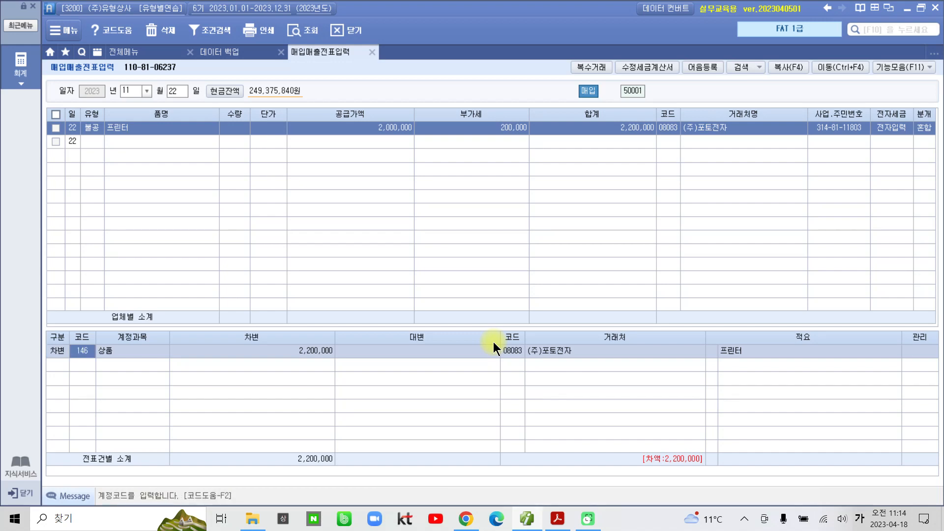
pyautogui.write('2')
pyautogui.write('기부')
pyautogui.press('Return')
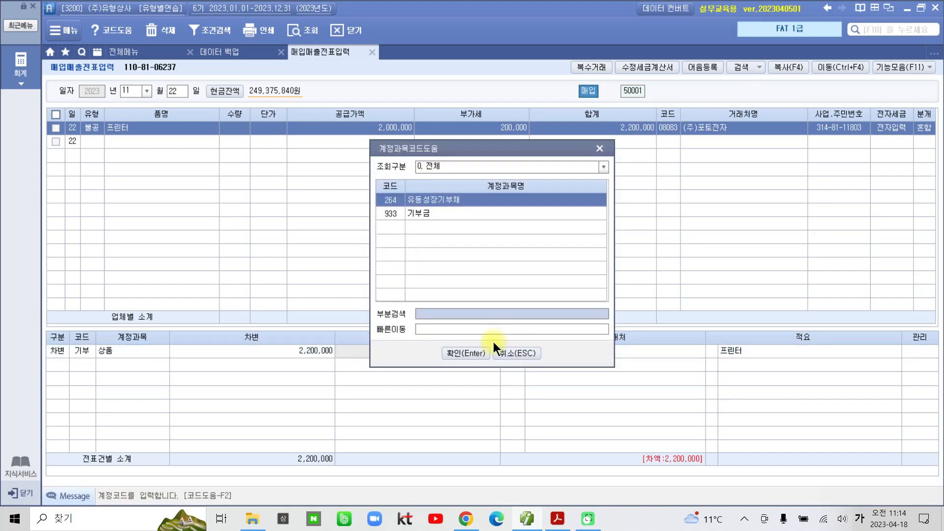
pyautogui.click(405, 212)
pyautogui.click(450, 352)
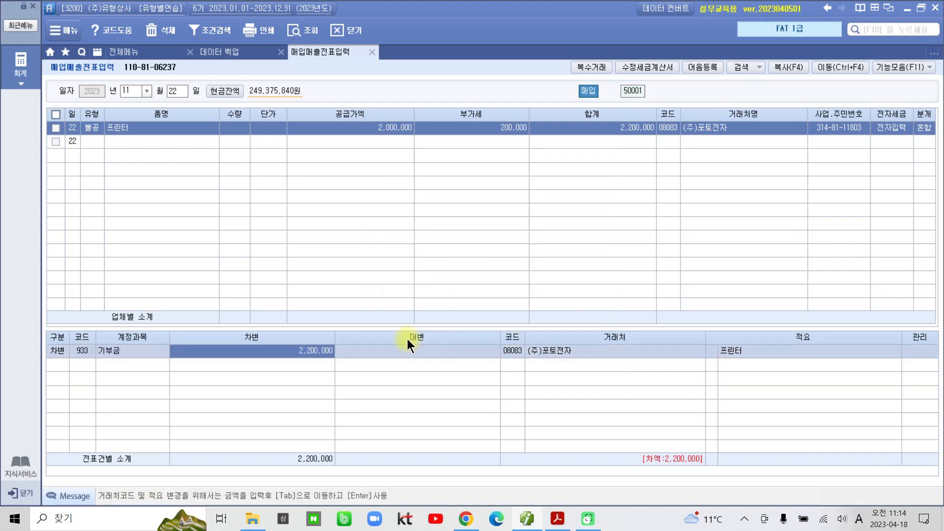
# Add a credit line for account 103 보통예금 with an amount of 2,200,000.
pyautogui.click(52, 367)
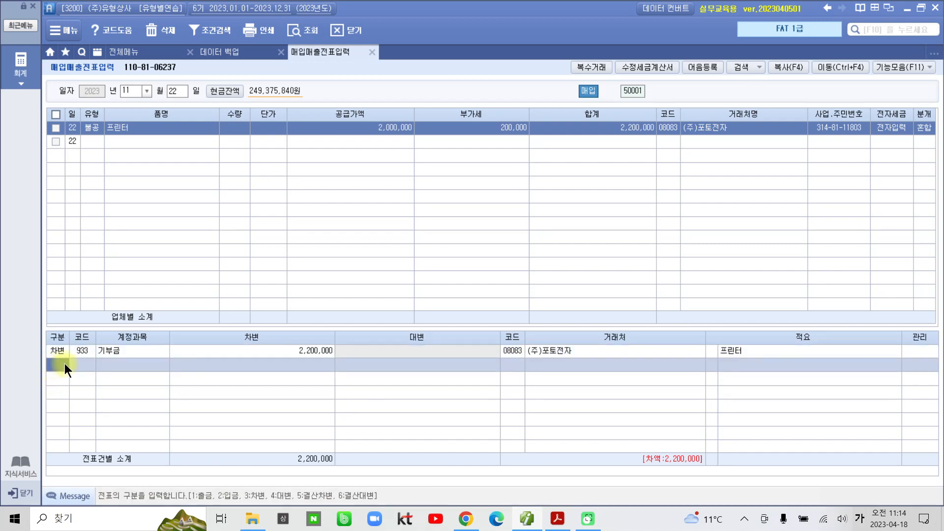
pyautogui.write('4')
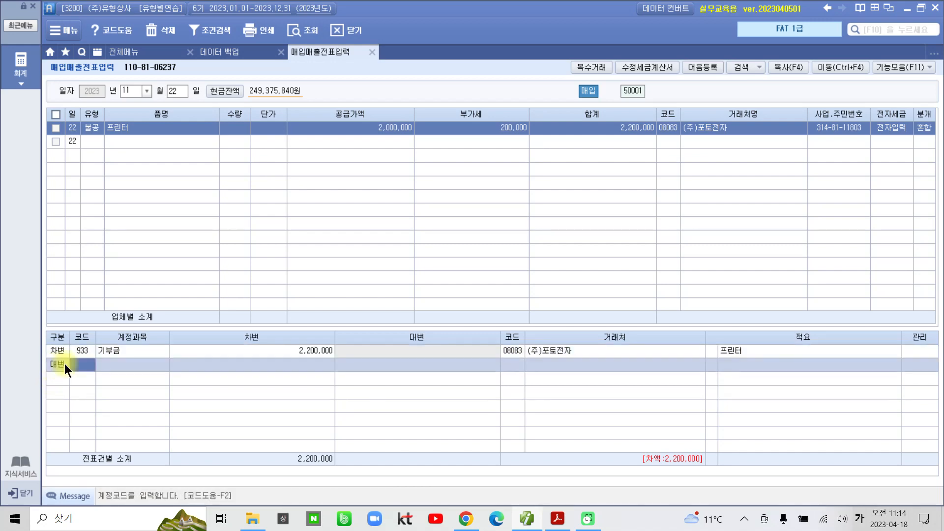
pyautogui.write('103')
pyautogui.press('Return')
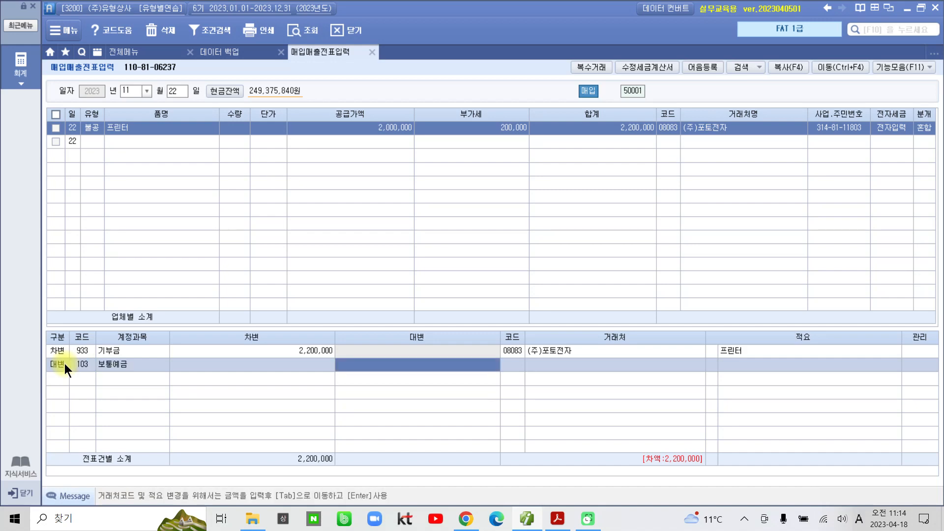
pyautogui.write('2,200,000')
pyautogui.press('Return')
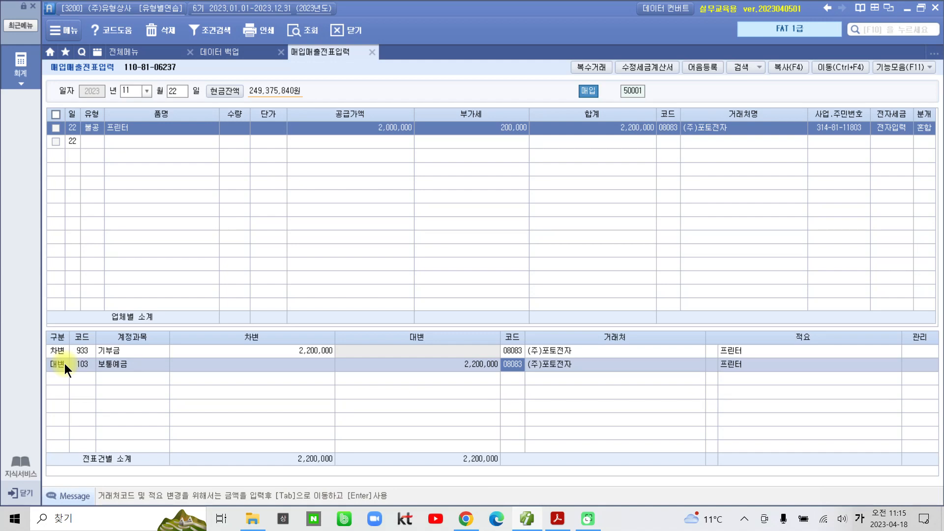
# Set the vendor of the 보통예금 credit line to 서울은행(보통).
pyautogui.write('서울')
pyautogui.press('Return')
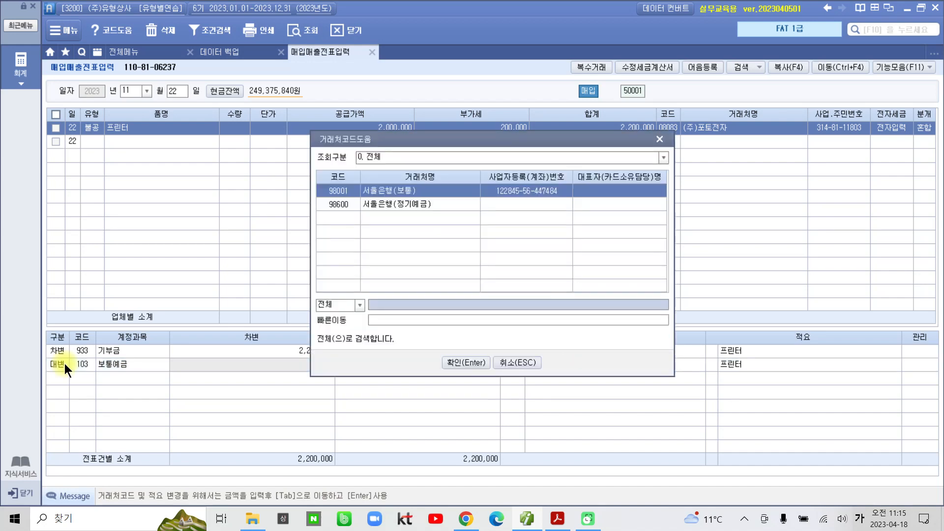
pyautogui.click(456, 358)
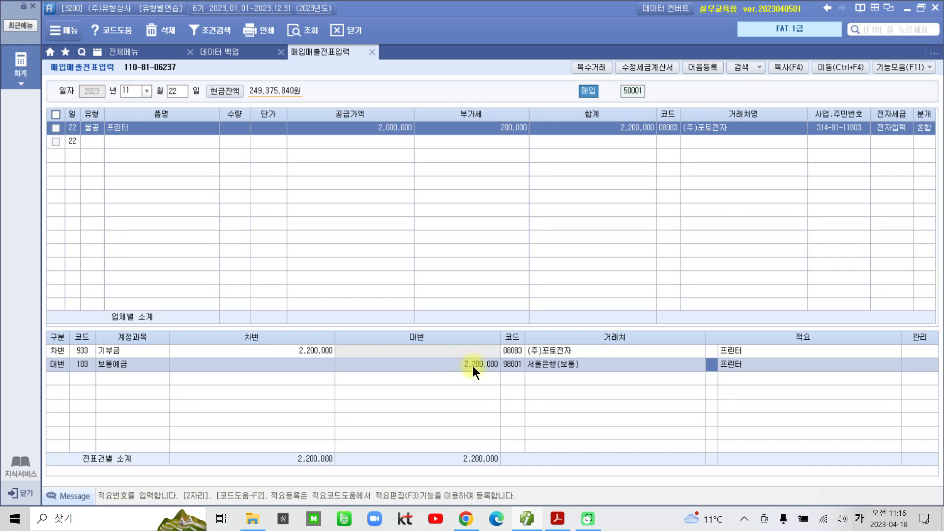
# Review the debit amount, credit amount and vendor of the printer voucher's 기부금 and 보통예금 lines.
pyautogui.click(514, 350)
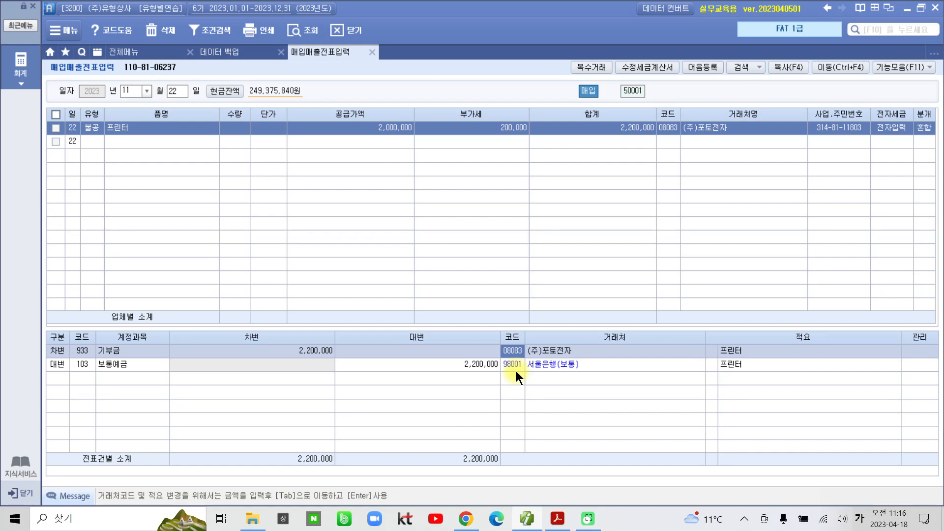
pyautogui.click(240, 349)
pyautogui.click(375, 365)
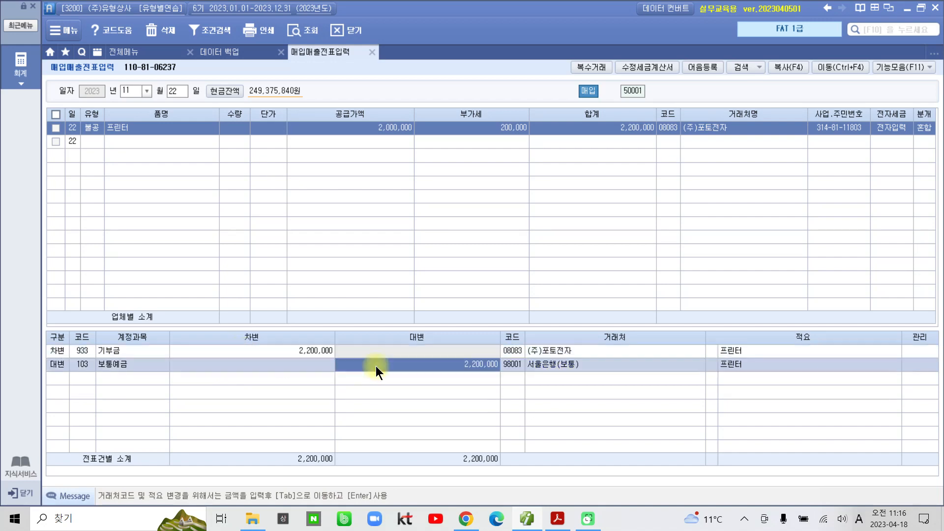
pyautogui.click(296, 352)
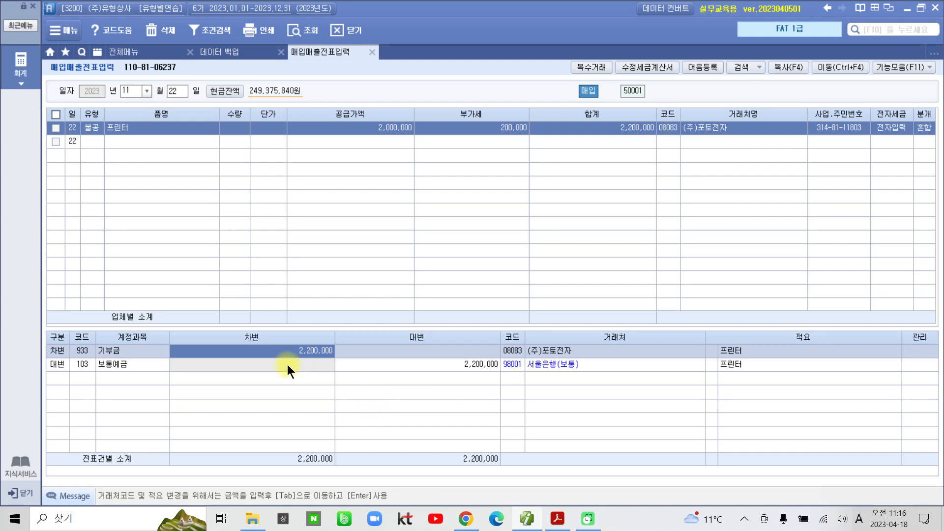
pyautogui.click(355, 362)
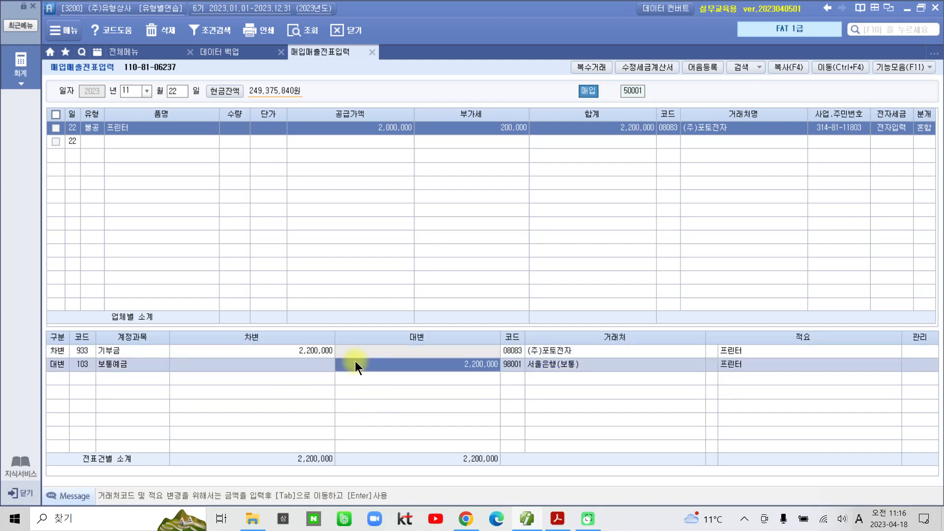
pyautogui.click(301, 350)
pyautogui.click(368, 364)
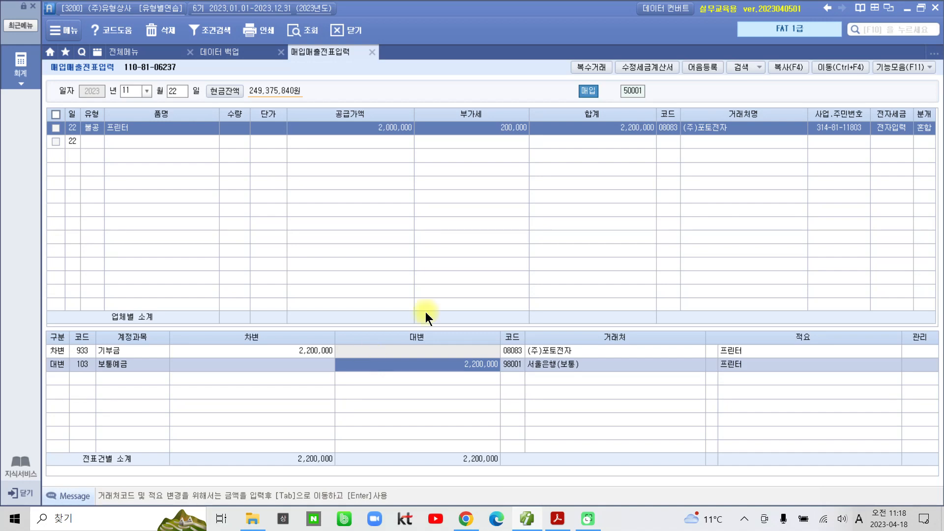
# Open the 손익계산서 report for month 12 and narrow its account name column.
pyautogui.click(139, 51)
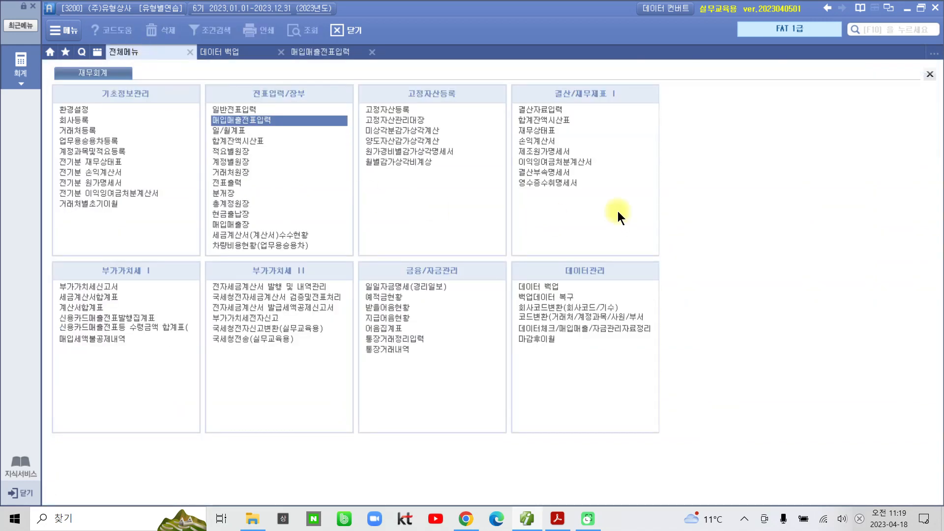
pyautogui.click(544, 141)
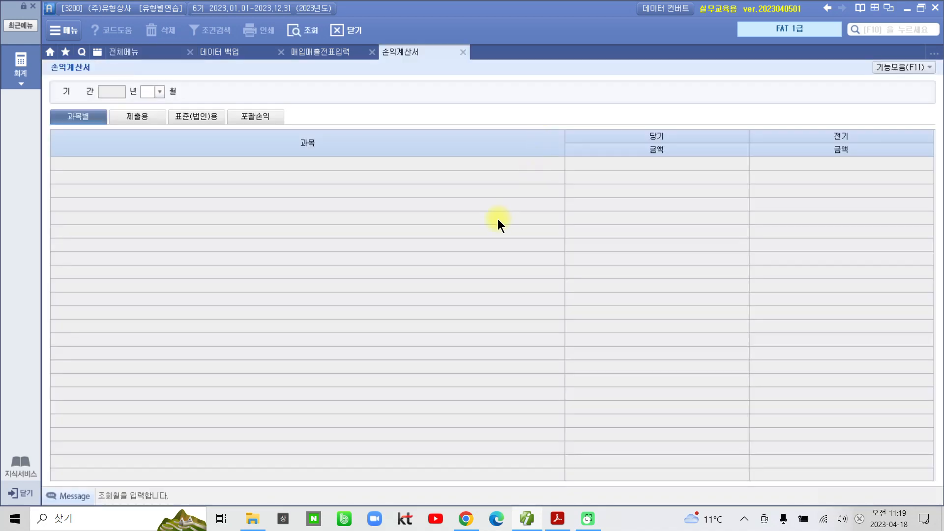
pyautogui.write('12')
pyautogui.press('Return')
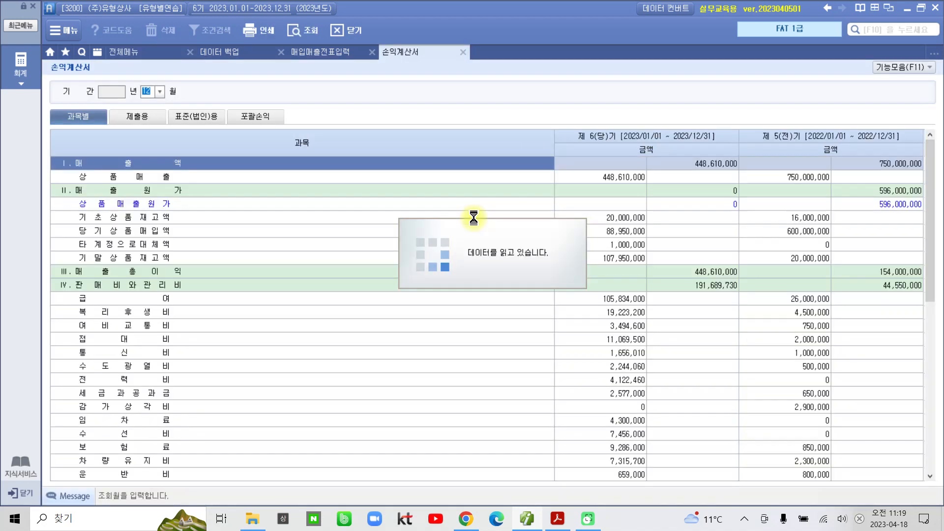
pyautogui.moveTo(554, 140); pyautogui.dragTo(281, 211)
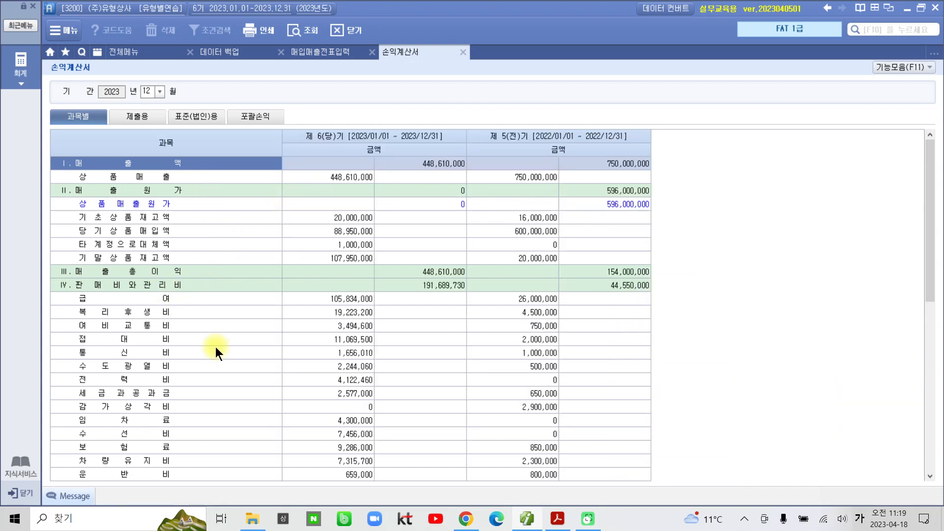
# Examine the prior-year 매출액, 매출원가, 매출총이익 and 판매비와관리비 amounts in the income statement.
pyautogui.scroll(-5, 220, 353)
pyautogui.scroll(5, 220, 353)
pyautogui.click(388, 162)
pyautogui.click(612, 164)
pyautogui.click(609, 190)
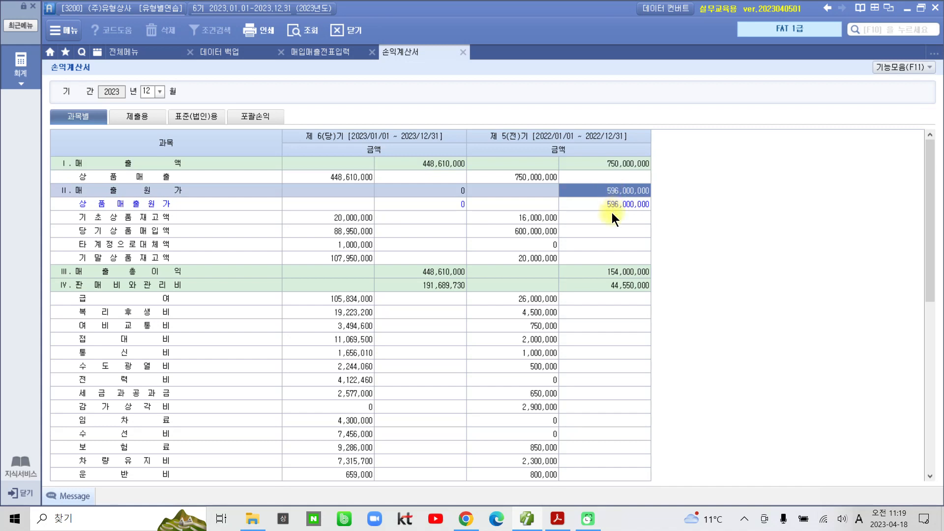
pyautogui.click(622, 165)
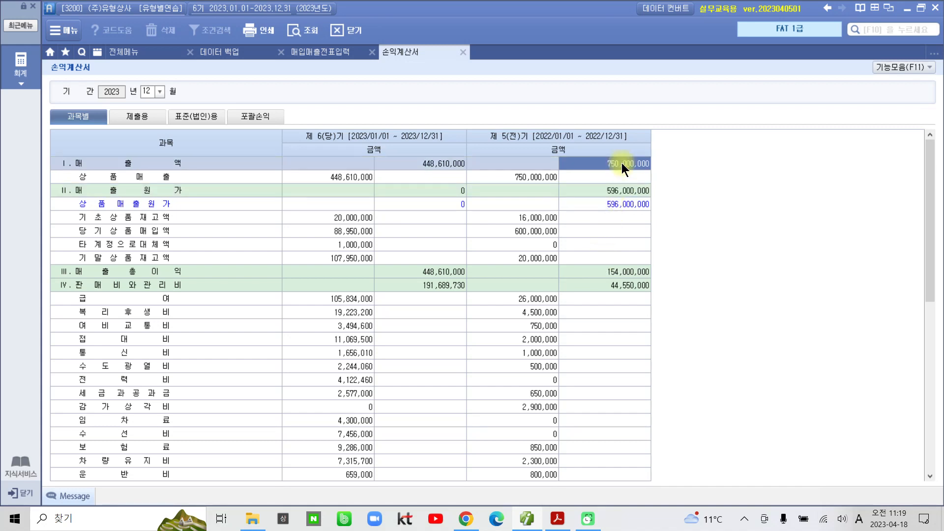
pyautogui.click(614, 193)
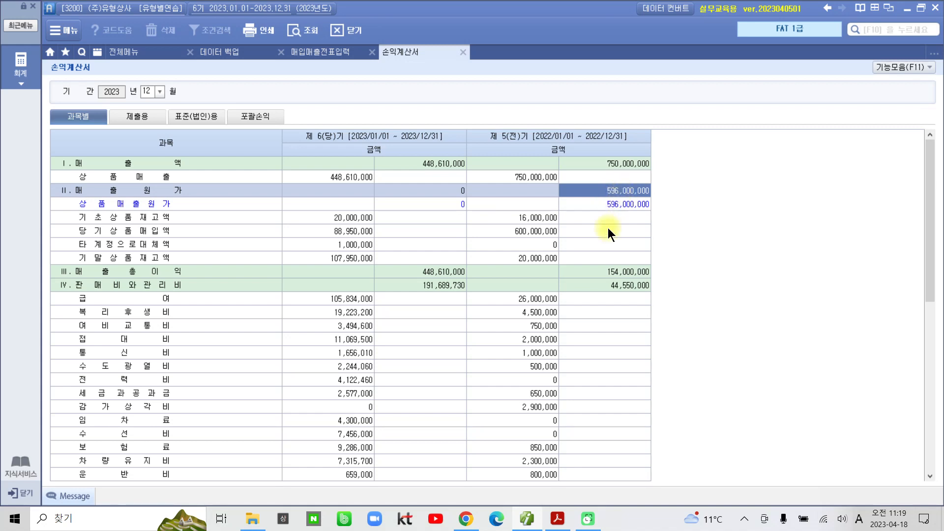
pyautogui.click(612, 273)
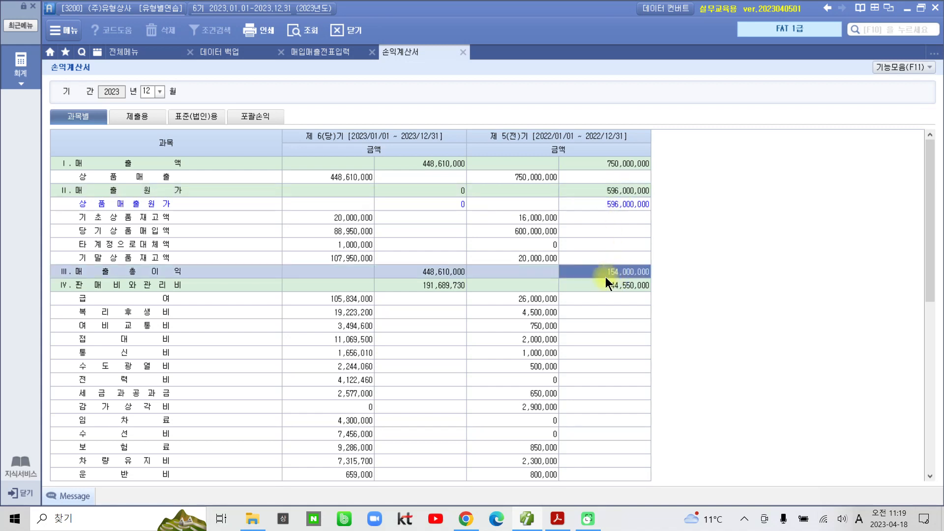
pyautogui.click(639, 193)
pyautogui.click(637, 167)
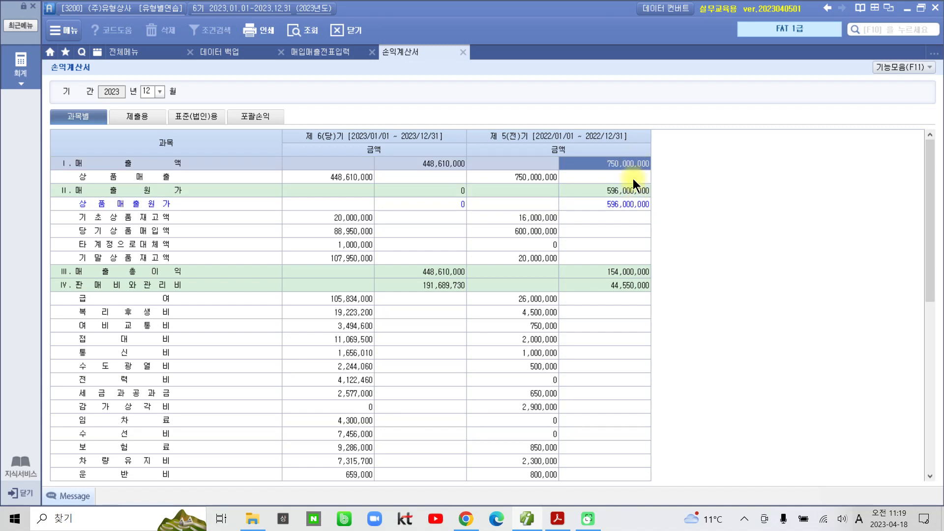
pyautogui.click(633, 191)
pyautogui.click(633, 273)
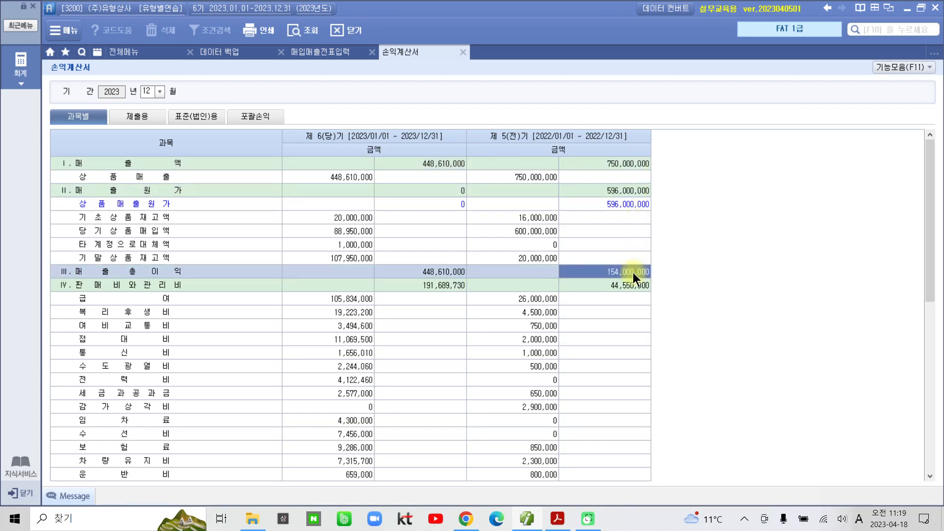
pyautogui.click(630, 286)
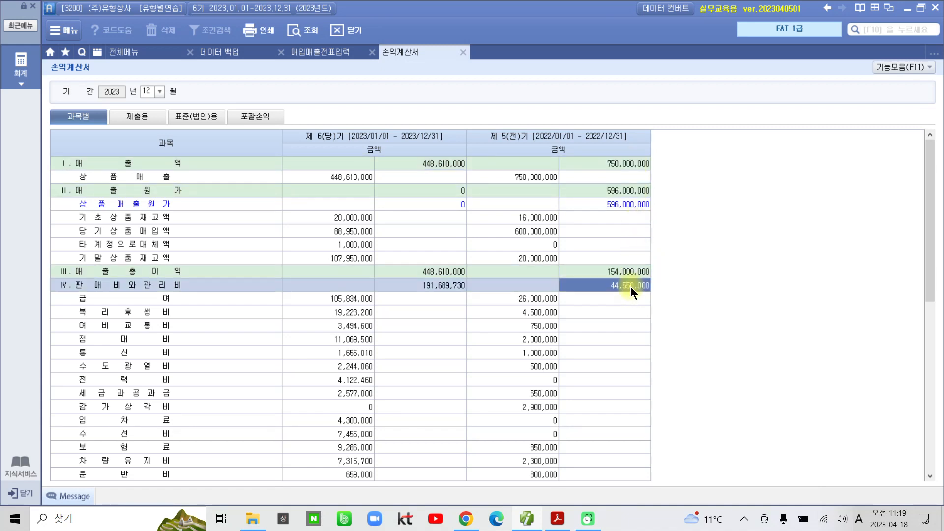
# Examine the prior-year 영업이익, 영업외수익, 영업외비용 and 법인세차감전이익 rows of the income statement.
pyautogui.scroll(-6, 627, 310)
pyautogui.click(626, 338)
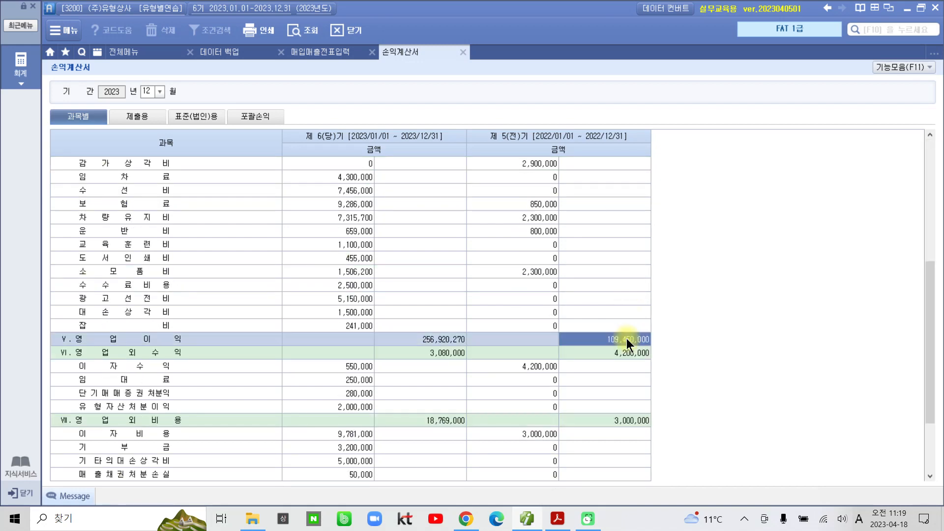
pyautogui.scroll(6, 627, 329)
pyautogui.scroll(-6, 627, 325)
pyautogui.click(628, 352)
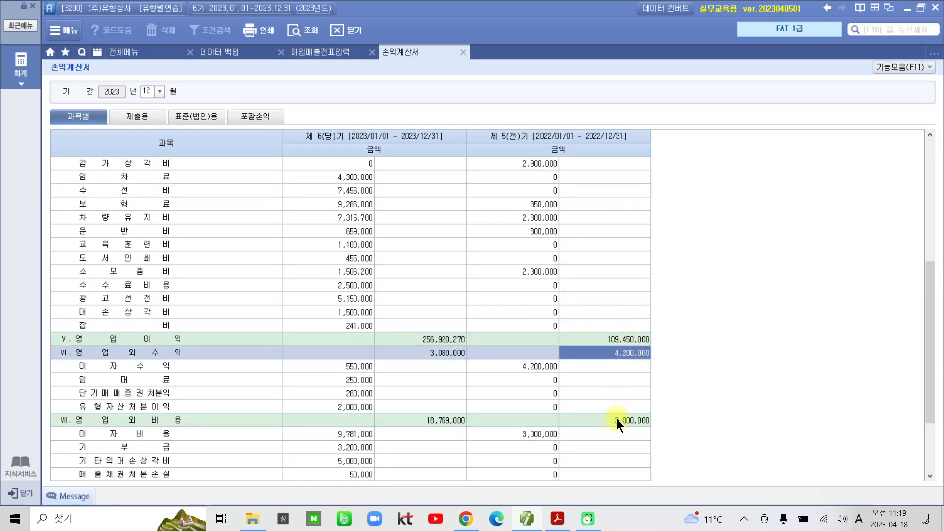
pyautogui.click(620, 422)
pyautogui.click(624, 355)
pyautogui.click(628, 338)
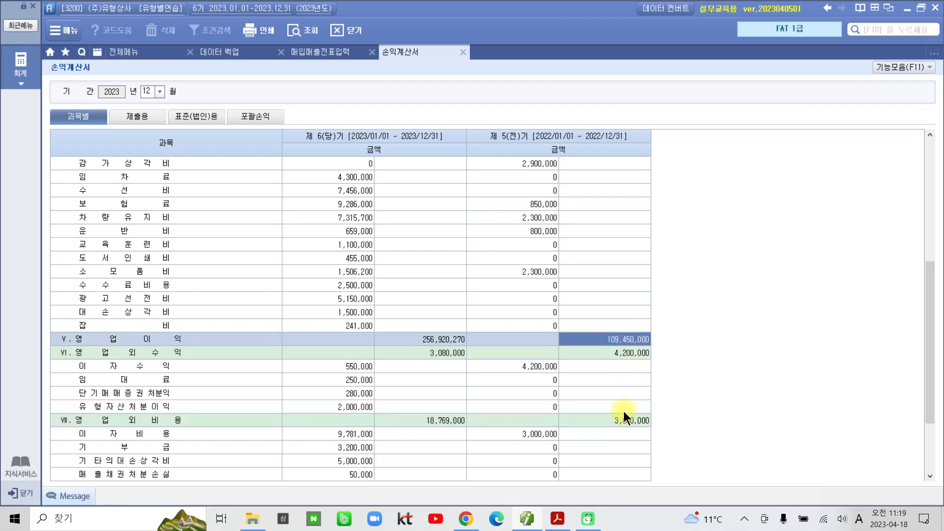
pyautogui.click(623, 419)
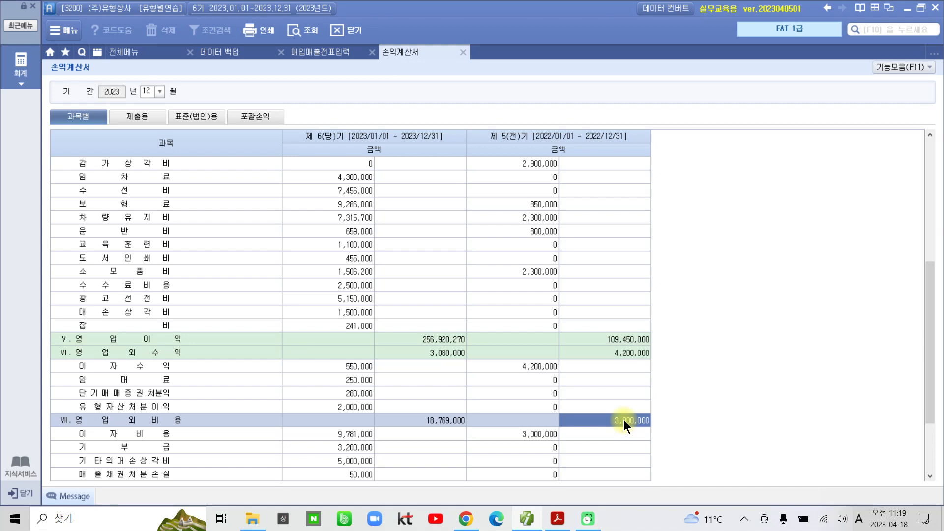
pyautogui.scroll(-3, 592, 403)
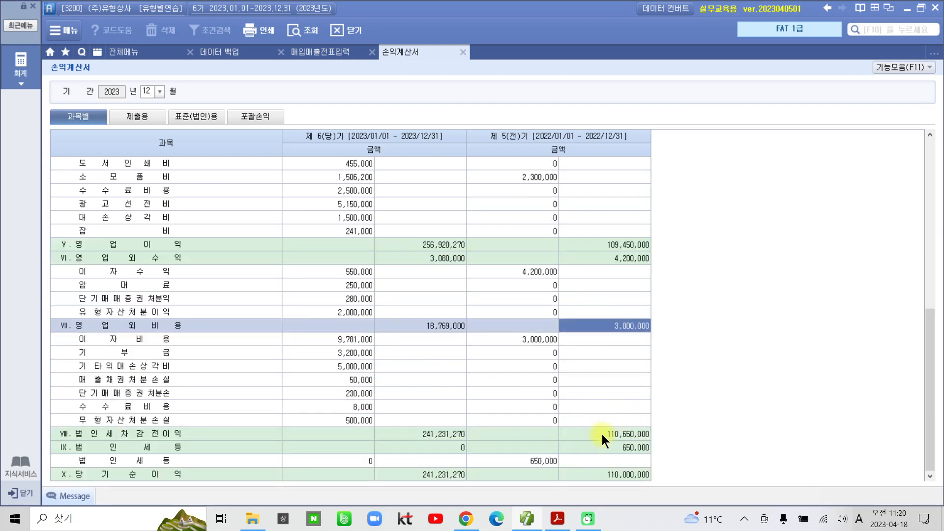
pyautogui.click(615, 435)
pyautogui.scroll(10, 615, 433)
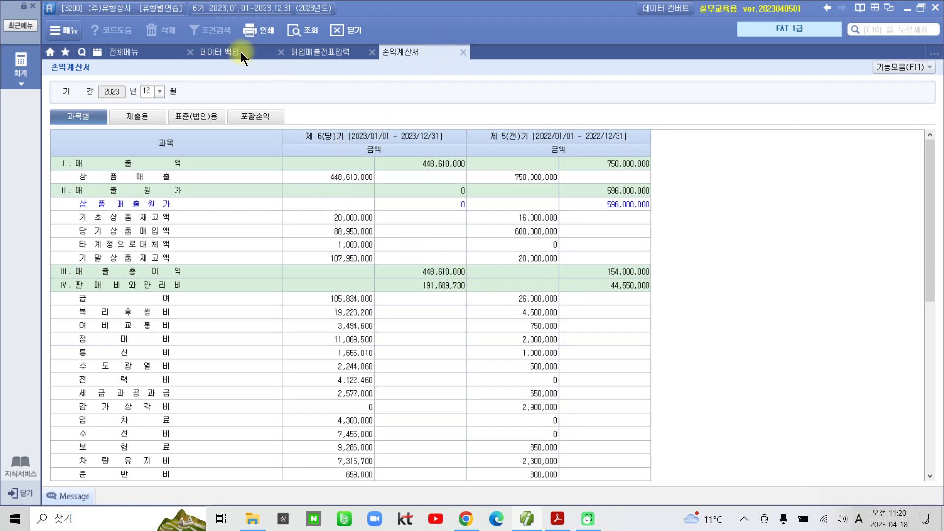
# Return to the 매입매출전표입력 screen and switch to the workbook PDF in Acrobat Reader.
pyautogui.click(140, 49)
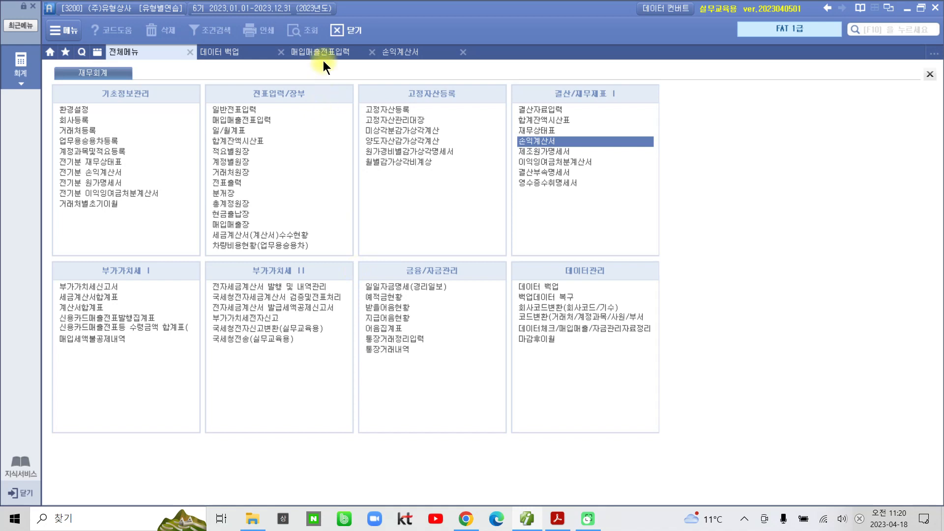
pyautogui.click(323, 53)
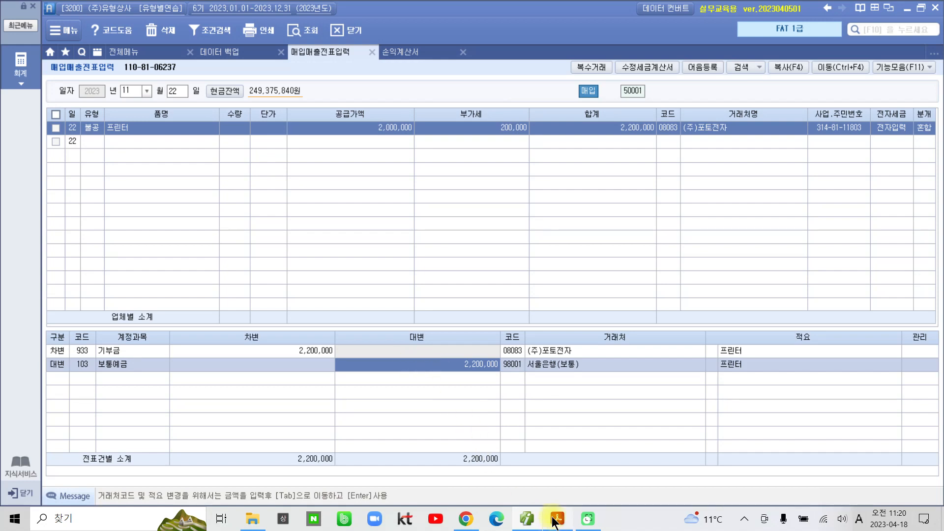
pyautogui.moveTo(557, 520)
pyautogui.click(553, 495)
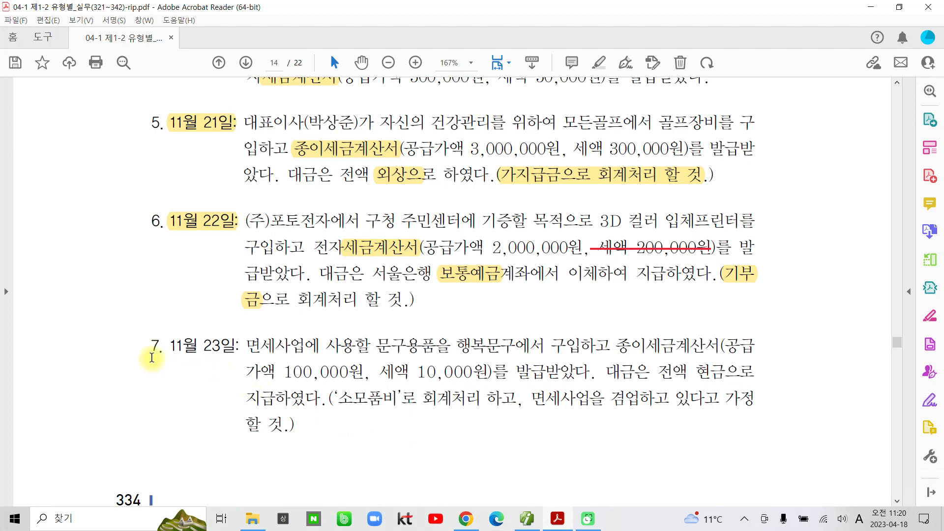
# Highlight the date 11월 23일 and the word 세금계산서 in problem 7.
pyautogui.scroll(-1, 162, 352)
pyautogui.moveTo(170, 323); pyautogui.dragTo(231, 323)
pyautogui.click(240, 272)
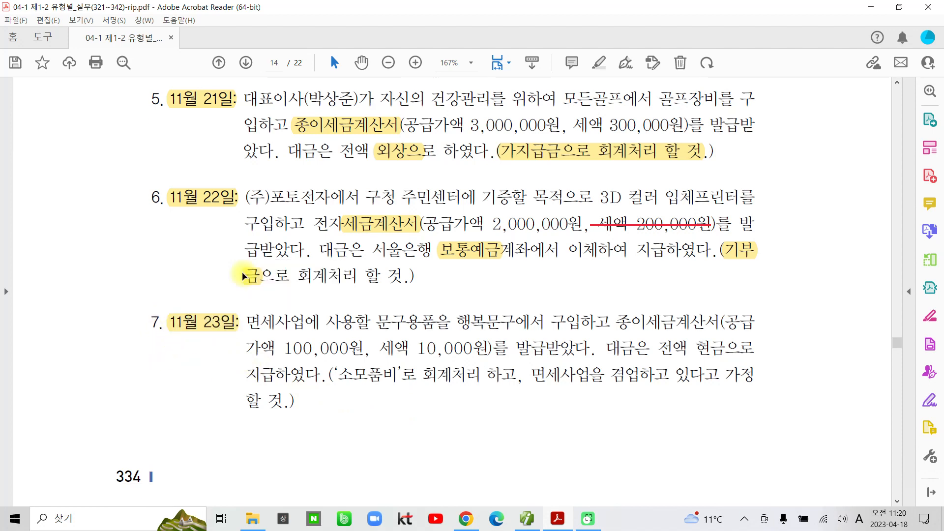
pyautogui.scroll(-2, 294, 377)
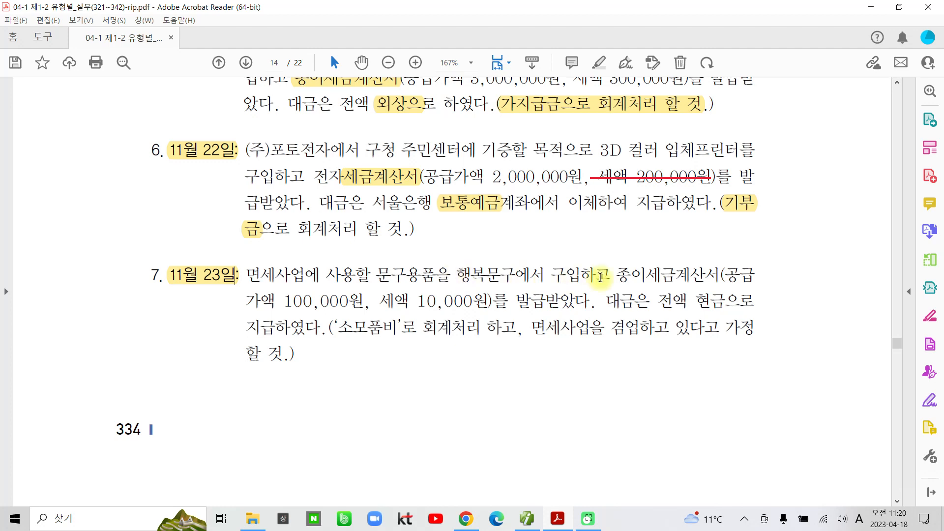
pyautogui.moveTo(645, 274); pyautogui.dragTo(719, 272)
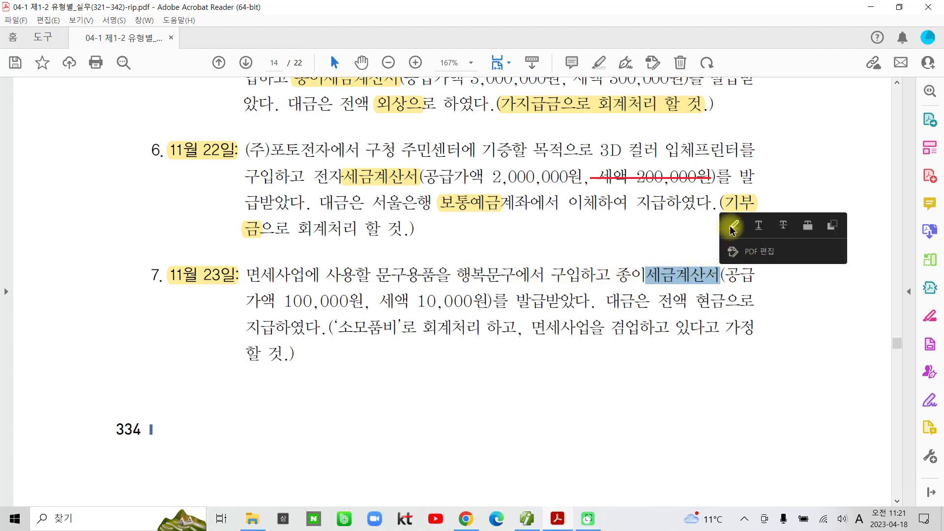
pyautogui.click(728, 227)
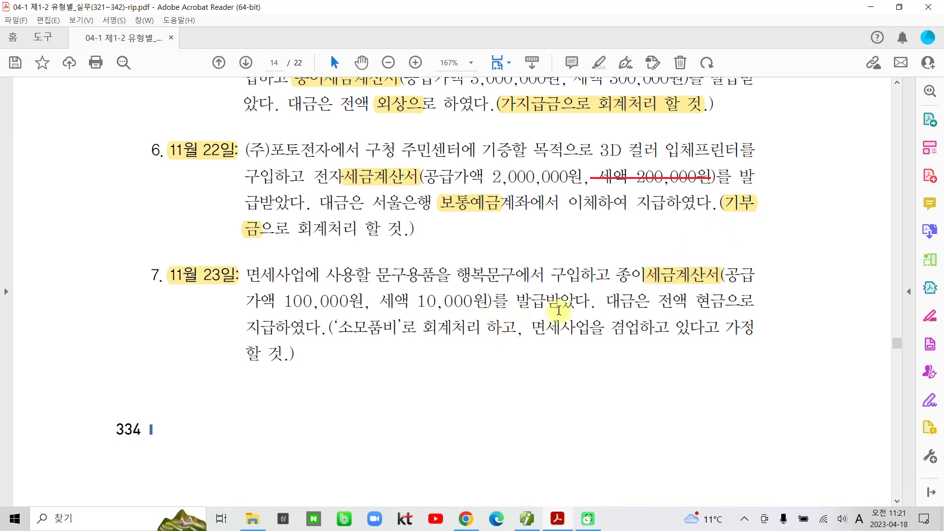
# Highlight the payment method 현금 and the account name 소모품비 in problem 7.
pyautogui.moveTo(695, 301); pyautogui.dragTo(722, 302)
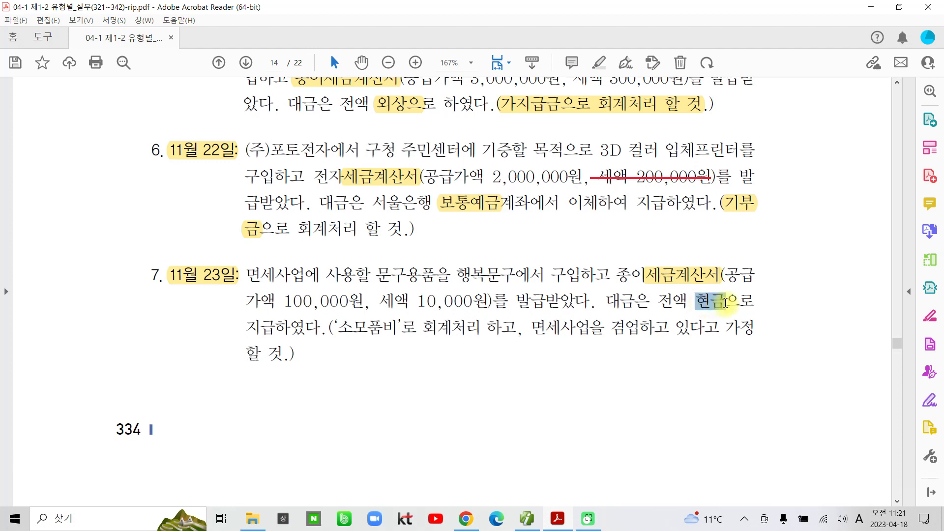
pyautogui.click(740, 253)
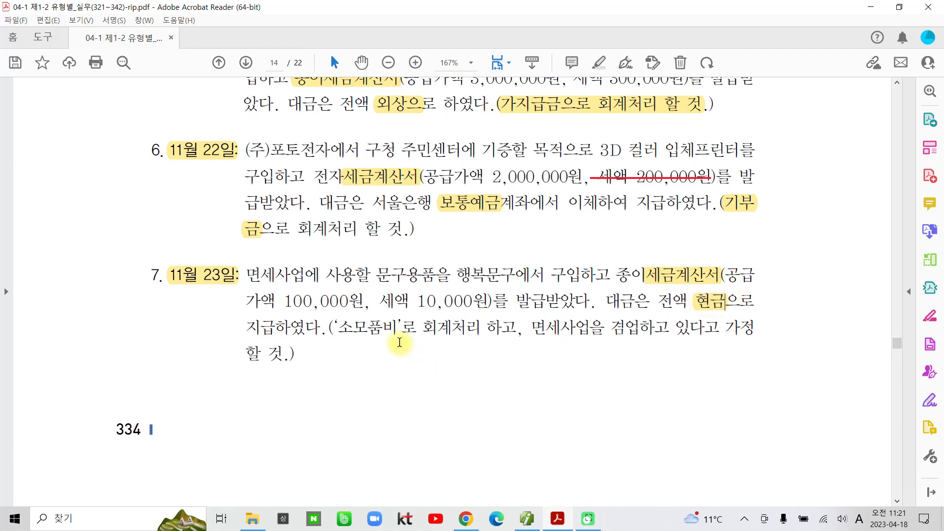
pyautogui.moveTo(338, 327); pyautogui.dragTo(398, 327)
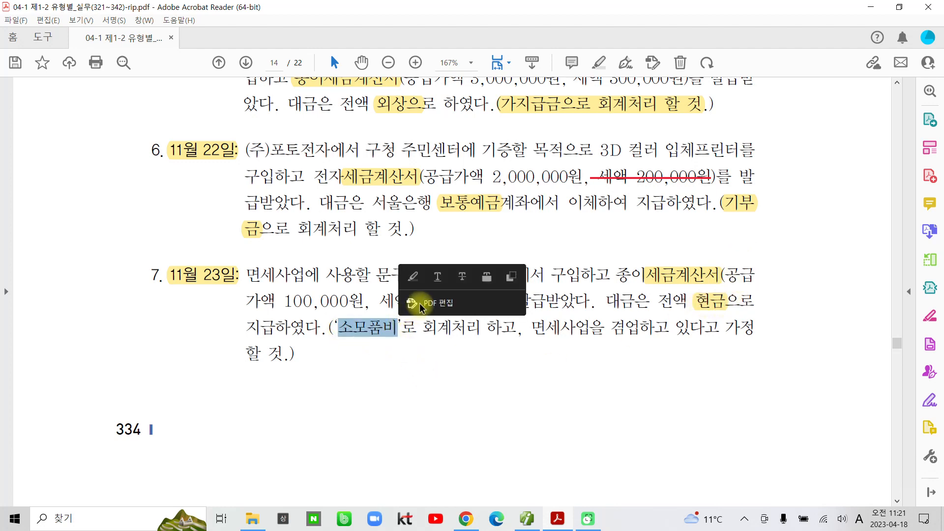
pyautogui.click(413, 276)
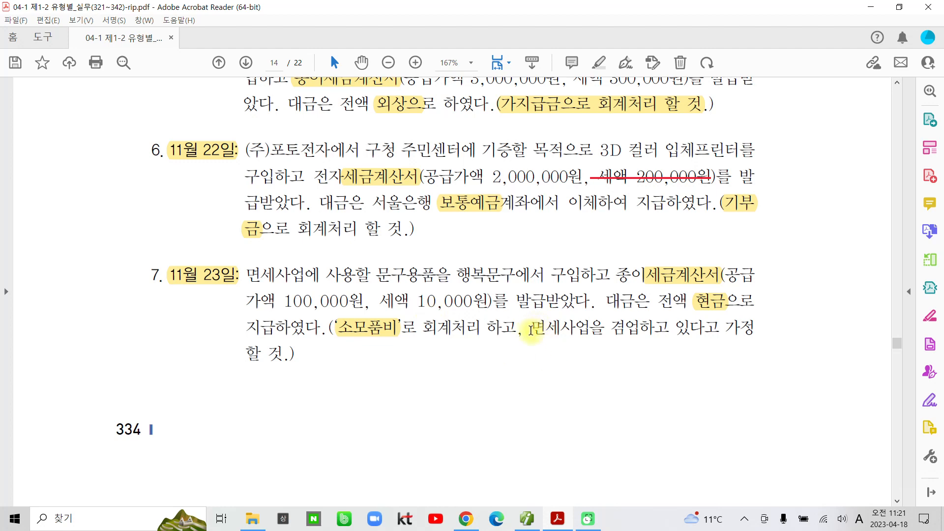
# Highlight the clause 면세사업을 겸업하고 있다고 가정할 것 at the end of problem 7.
pyautogui.moveTo(530, 330); pyautogui.dragTo(298, 362)
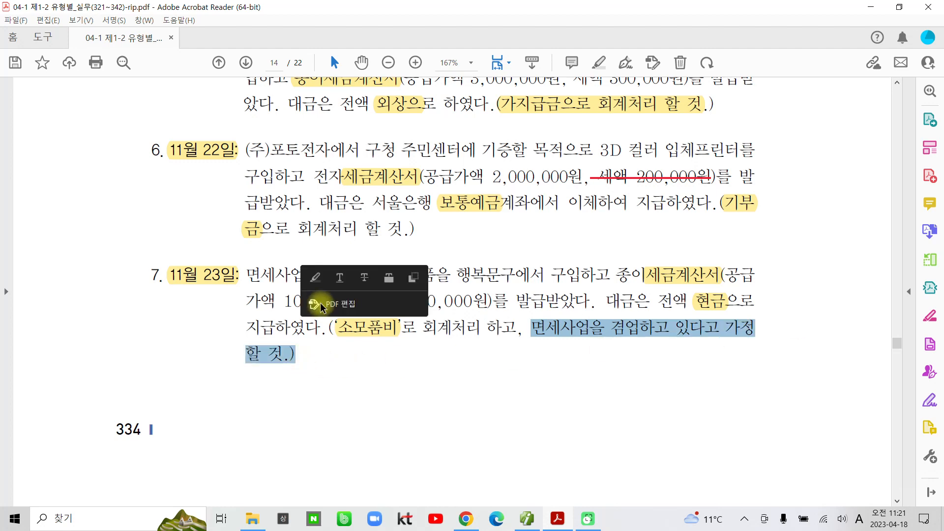
pyautogui.click(315, 277)
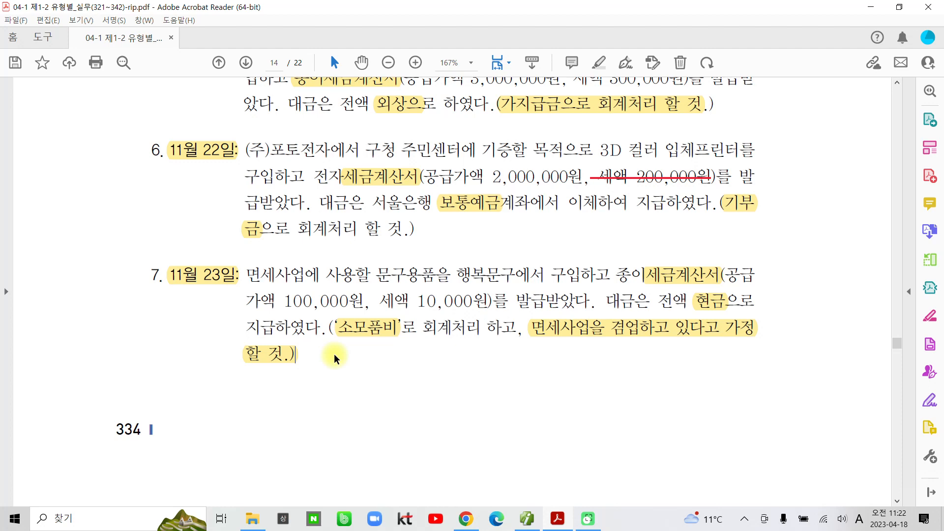
pyautogui.moveTo(247, 274); pyautogui.dragTo(383, 266)
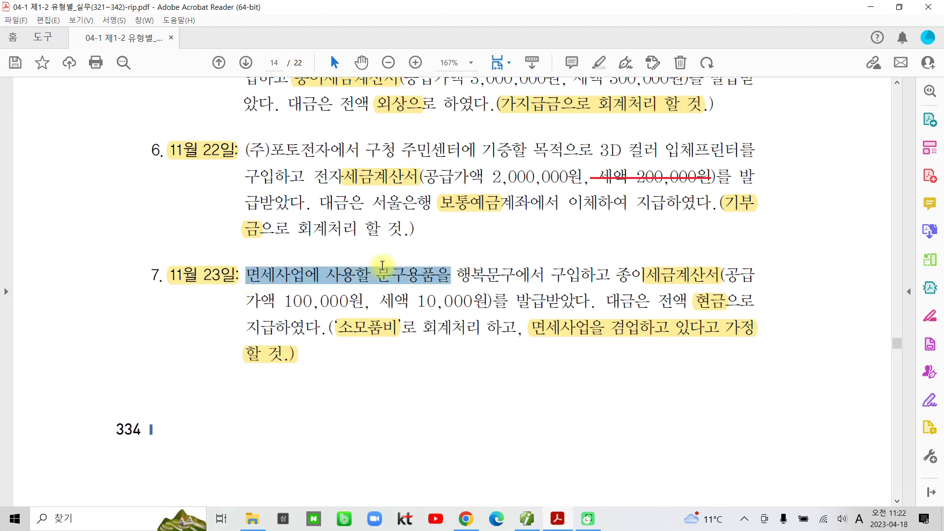
pyautogui.click(391, 329)
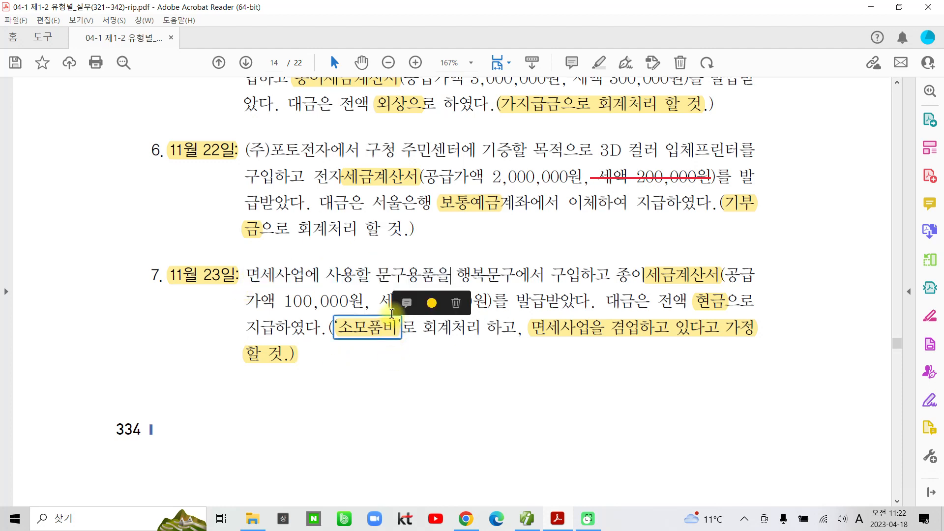
pyautogui.click(385, 280)
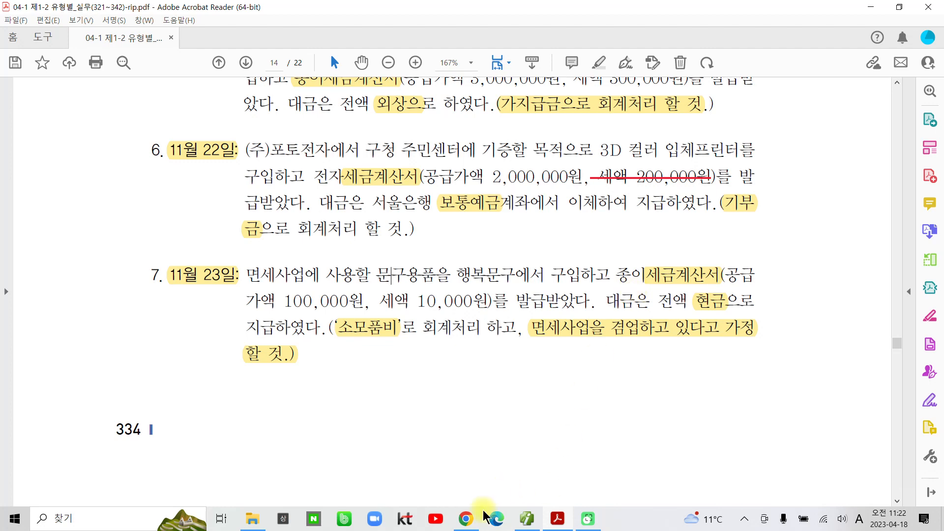
# Switch to 매입매출전표입력 and start a November 23 voucher of type 54 불공 with the reason 4. 면세사업과 관련된 분.
pyautogui.click(525, 520)
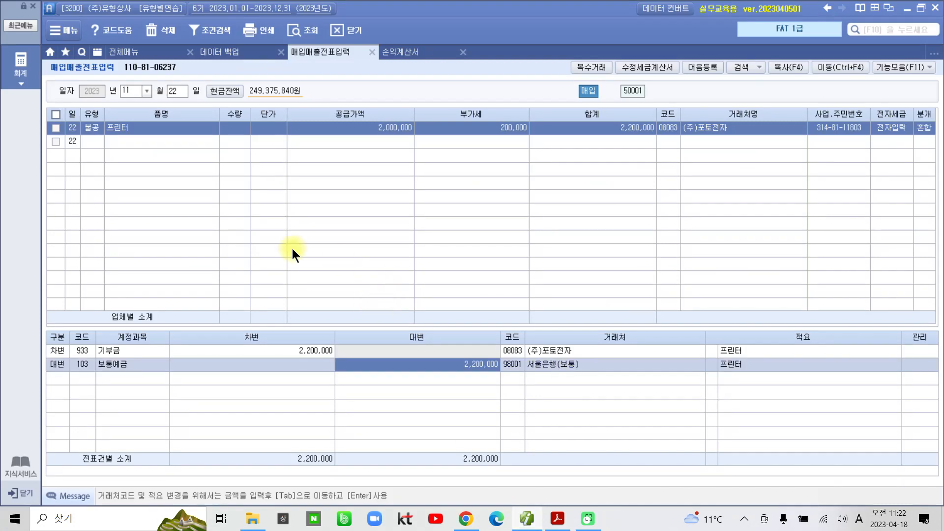
pyautogui.click(171, 90)
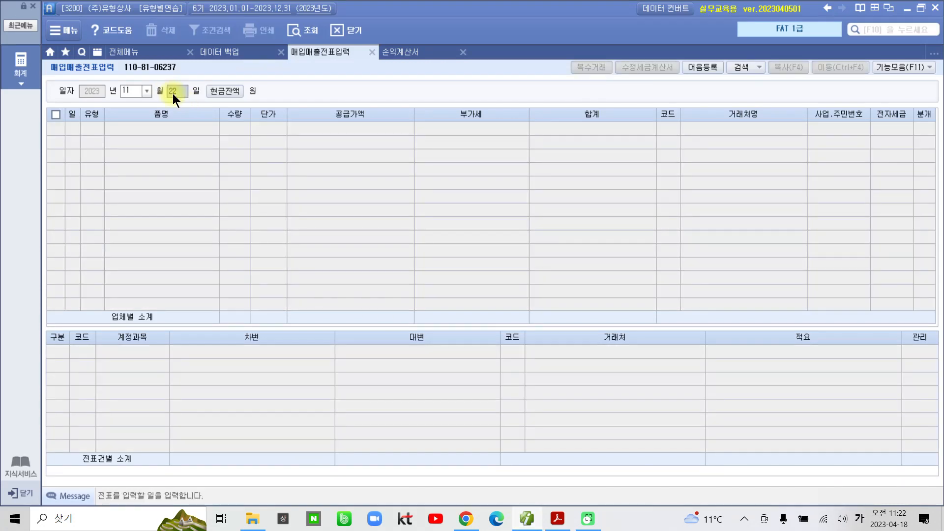
pyautogui.write('23')
pyautogui.press('Return')
pyautogui.click(90, 127)
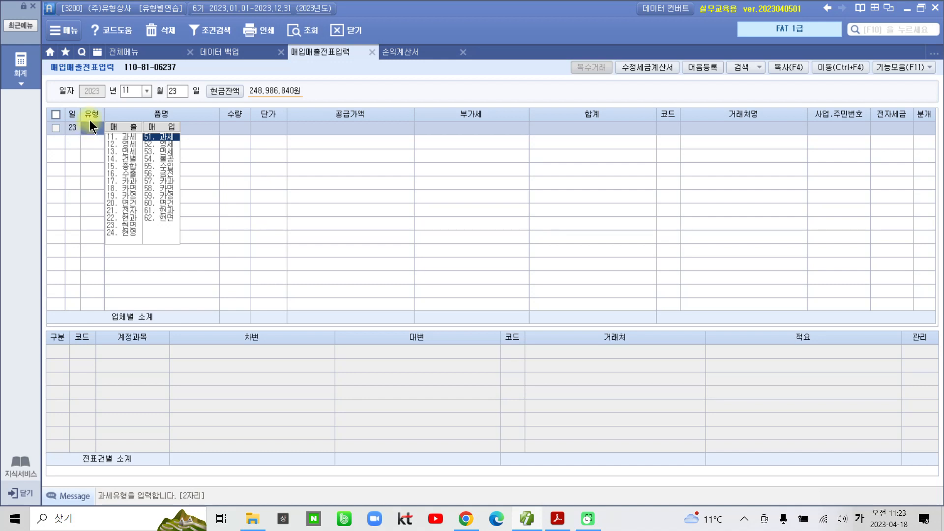
pyautogui.write('54')
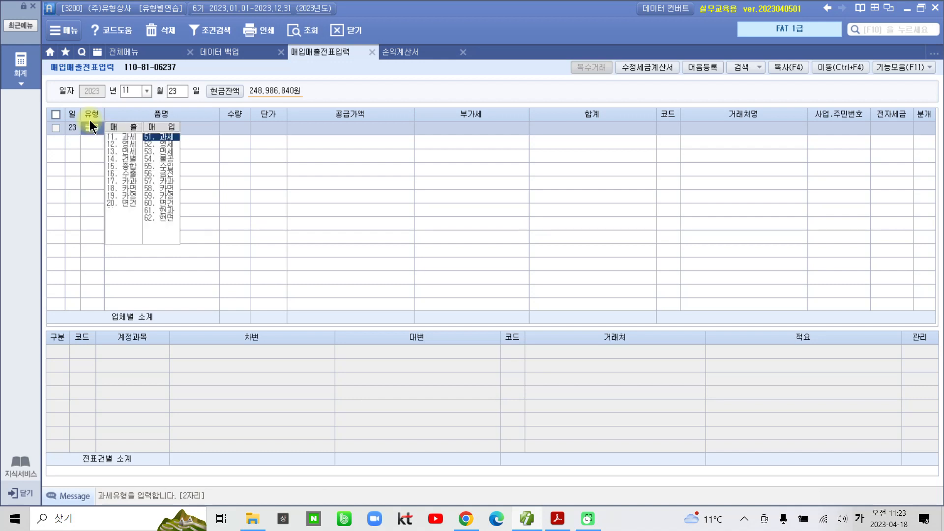
pyautogui.press('Return')
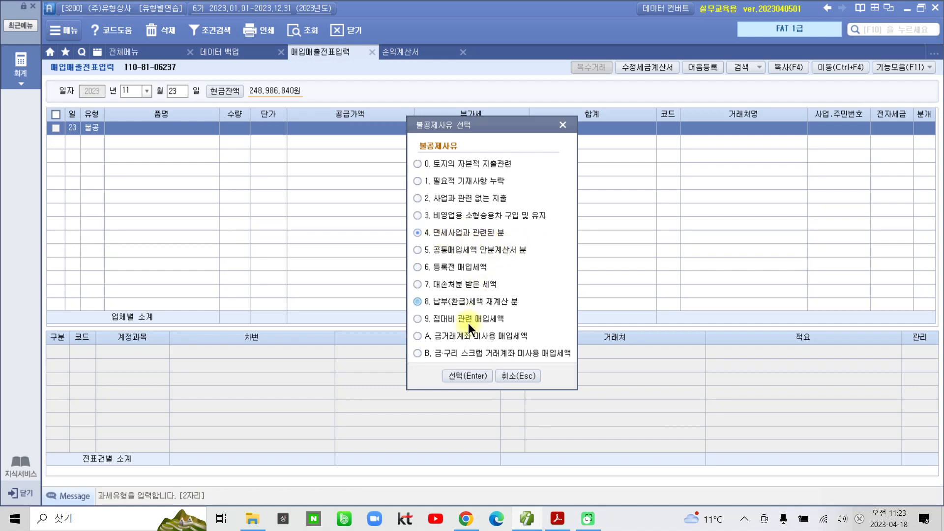
pyautogui.click(460, 375)
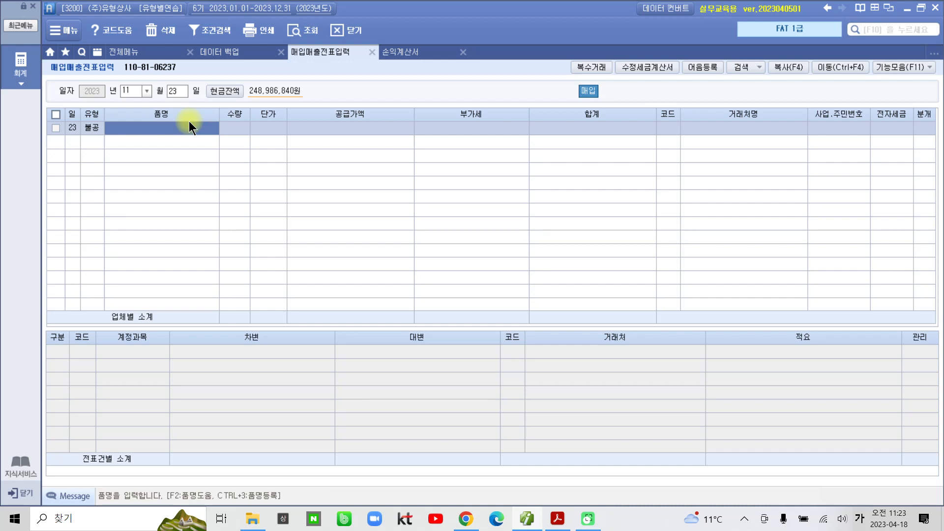
# Enter the item 문구 with a supply amount of 100,000 and accept the 10,000 VAT.
pyautogui.write('문')
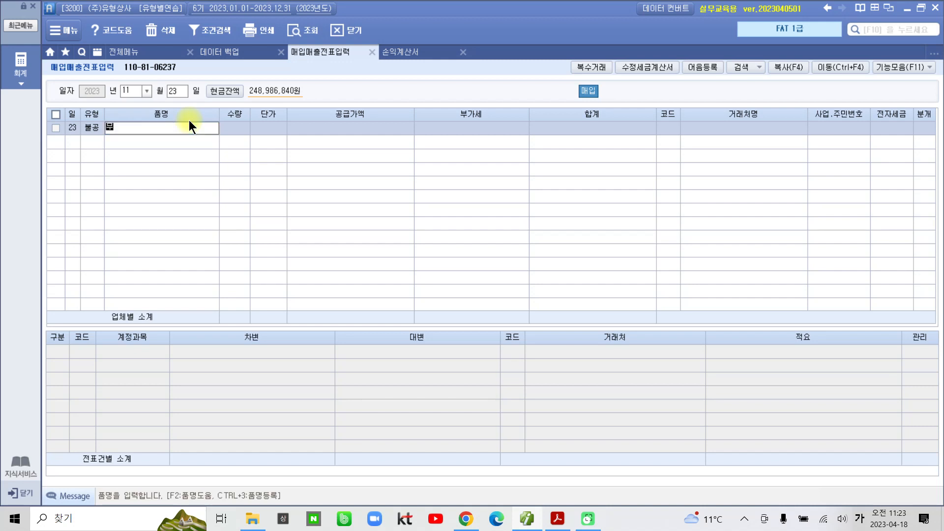
pyautogui.write('구')
pyautogui.press('Return')
pyautogui.press('Return')
pyautogui.press('Return')
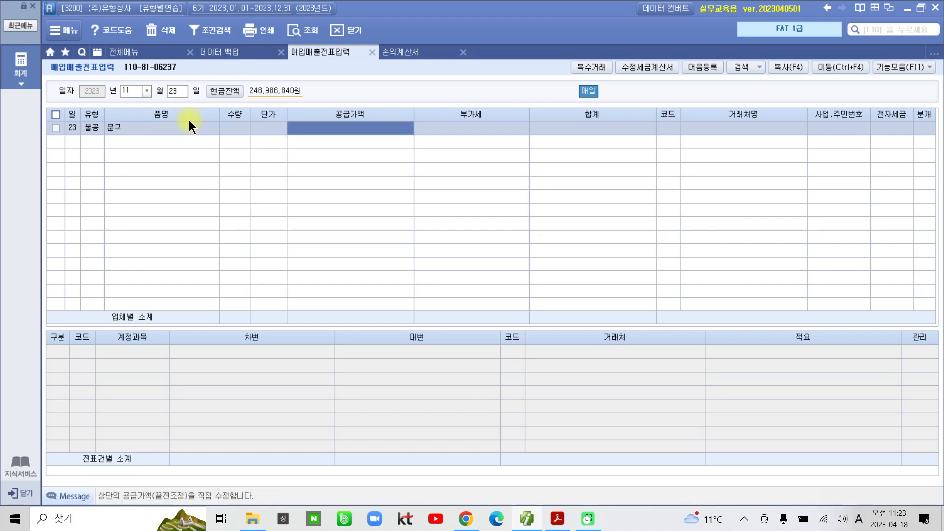
pyautogui.write('10000')
pyautogui.write('0000')
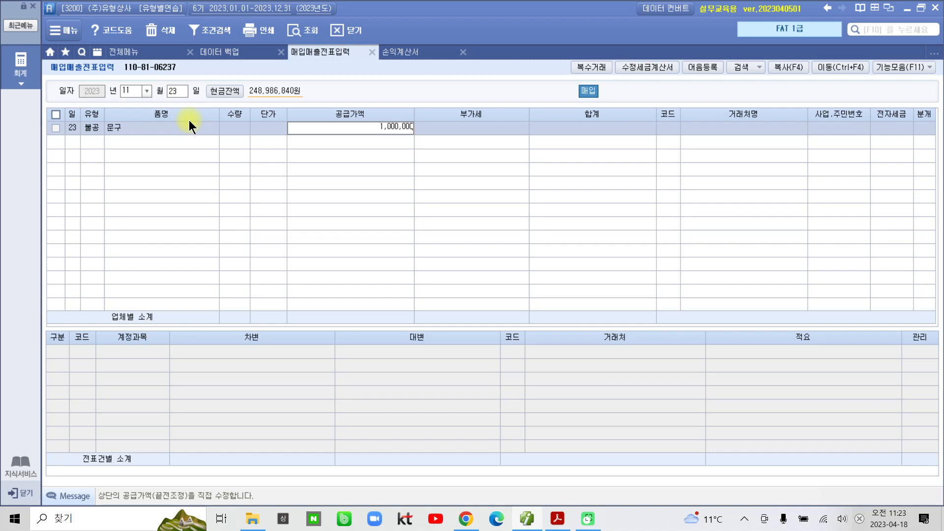
pyautogui.press('BackSpace')
pyautogui.press('Return')
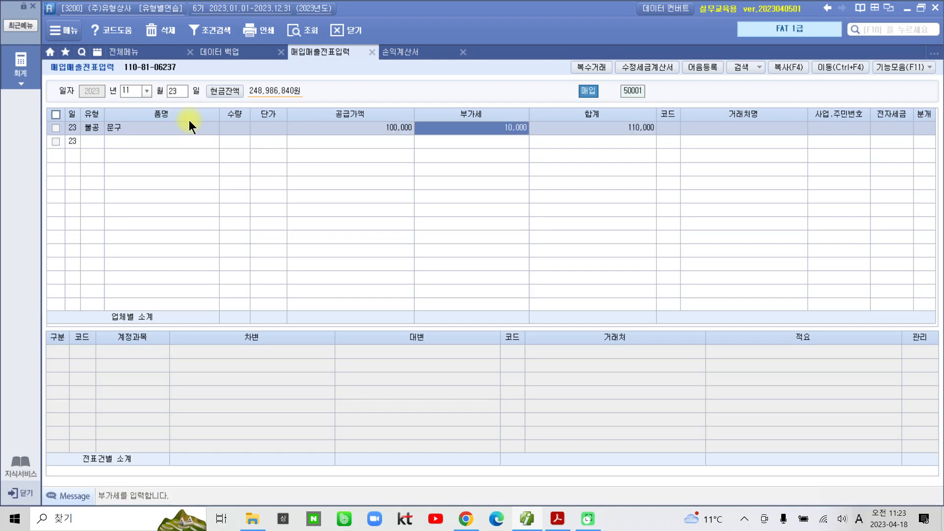
pyautogui.press('Return')
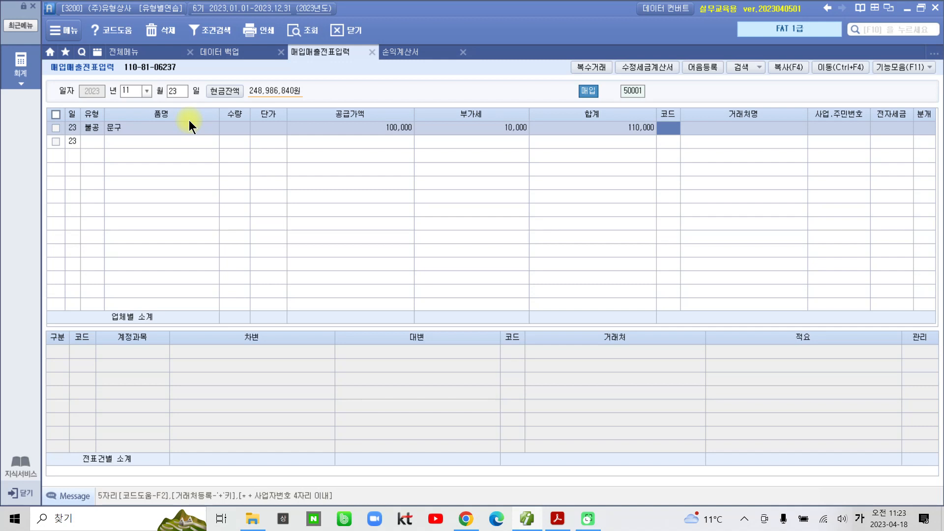
# Assign 행복문구 as the supplier, leave 전자세금 blank and set the 분개 type to 1:현금.
pyautogui.write('희')
pyautogui.press('Return')
pyautogui.press('Return')
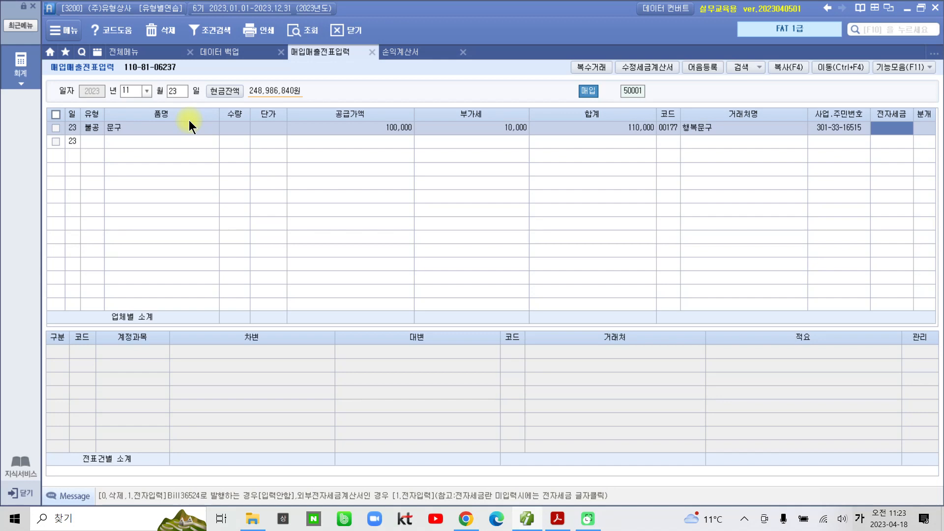
pyautogui.press('Return')
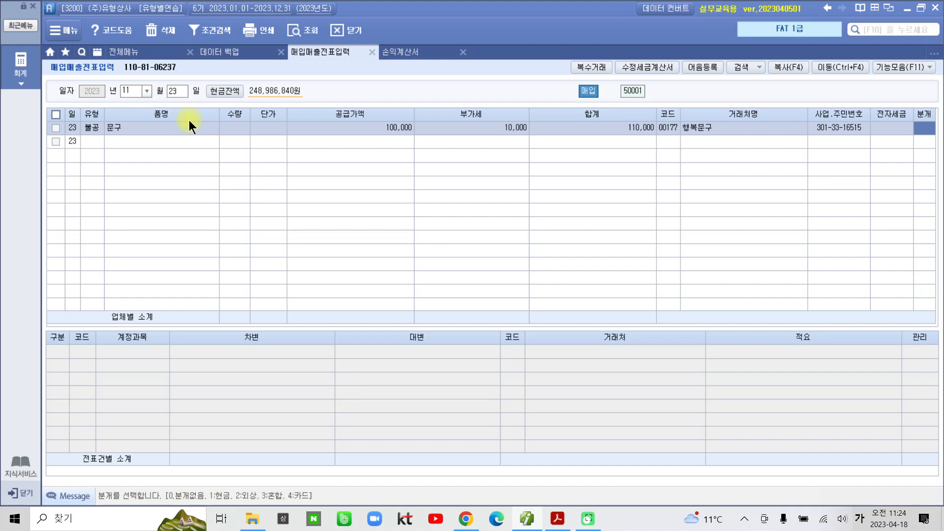
pyautogui.write('1')
pyautogui.press('Return')
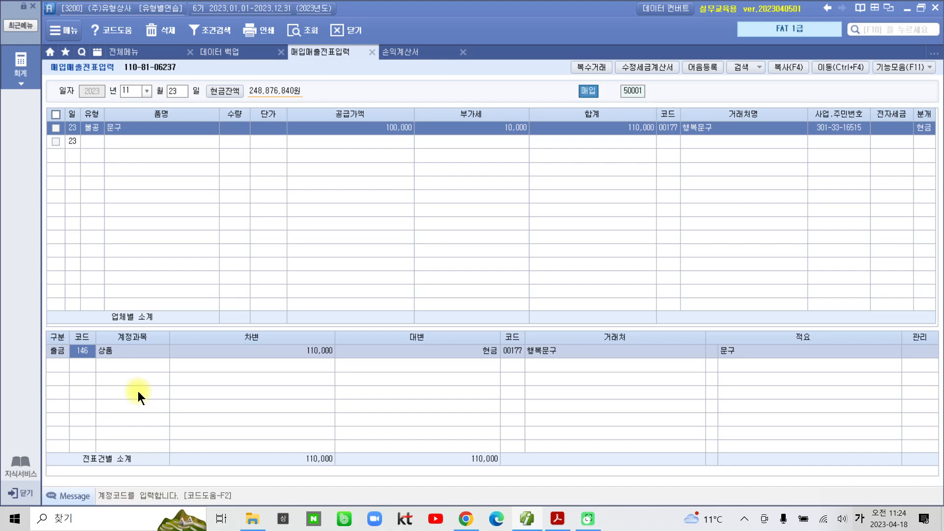
# Change the debit account of the 문구 voucher to 830 소모품비.
pyautogui.write('소모')
pyautogui.press('Return')
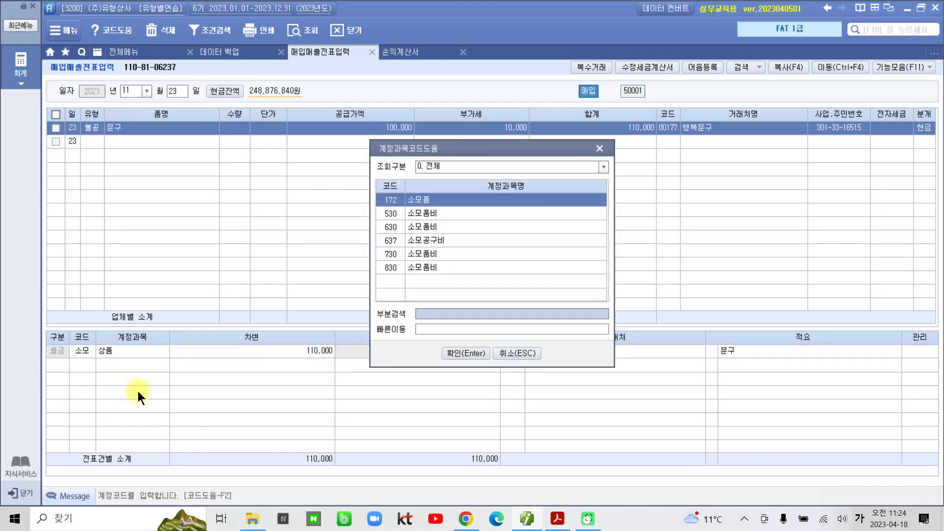
pyautogui.press('Down')
pyautogui.press('Down')
pyautogui.press('Down')
pyautogui.press('Down')
pyautogui.press('Down')
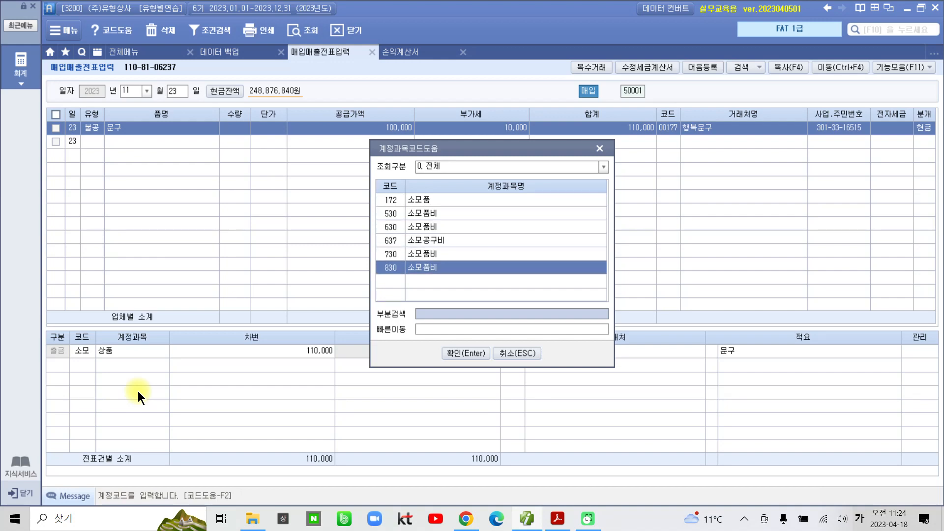
pyautogui.press('Return')
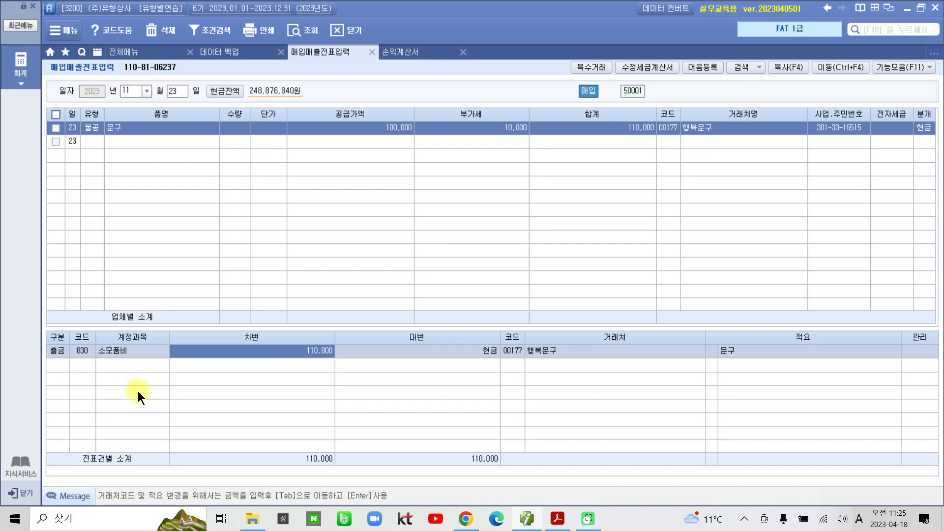
# Switch to the workbook PDF in Acrobat Reader and highlight 11월 24일 and 세금계산서 in problem 8.
pyautogui.click(522, 525)
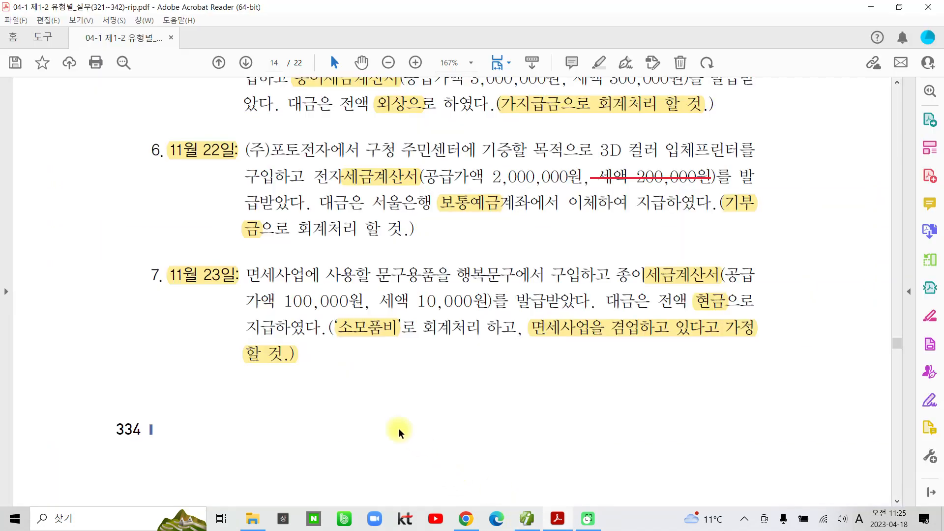
pyautogui.scroll(-8, 390, 436)
pyautogui.scroll(-2, 389, 444)
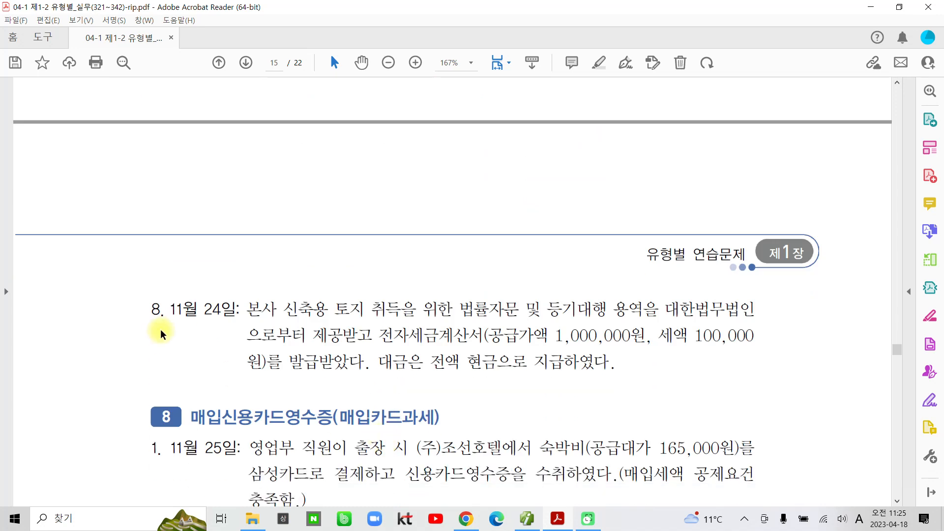
pyautogui.moveTo(170, 310); pyautogui.dragTo(217, 311)
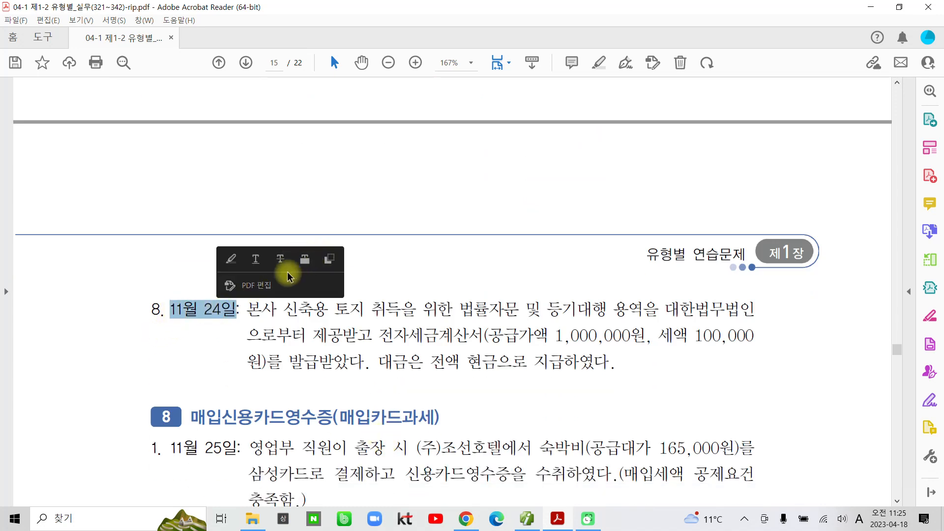
pyautogui.click(231, 259)
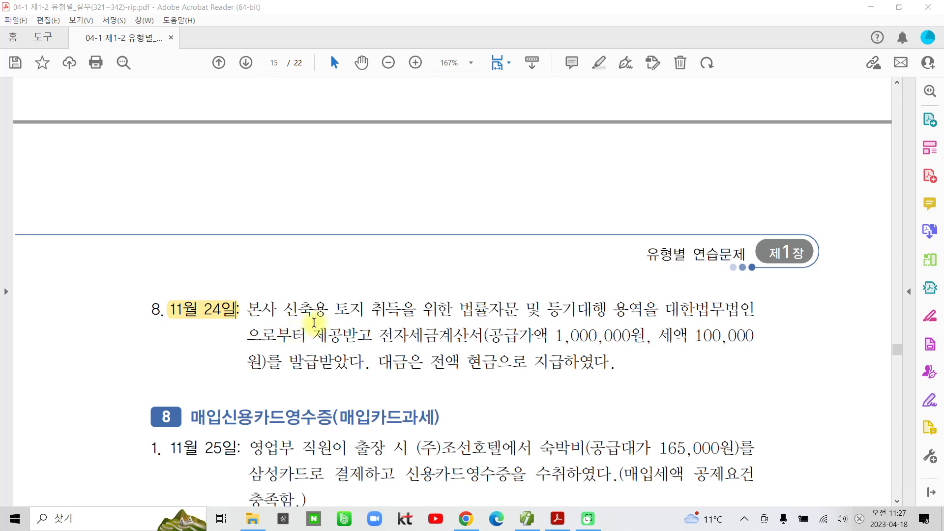
pyautogui.scroll(-1, 414, 315)
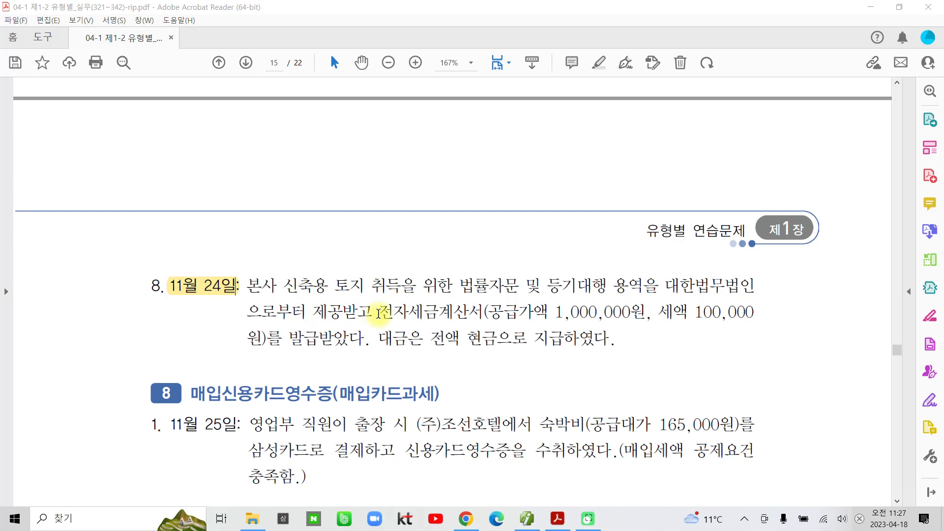
pyautogui.moveTo(411, 313); pyautogui.dragTo(484, 313)
pyautogui.click(500, 262)
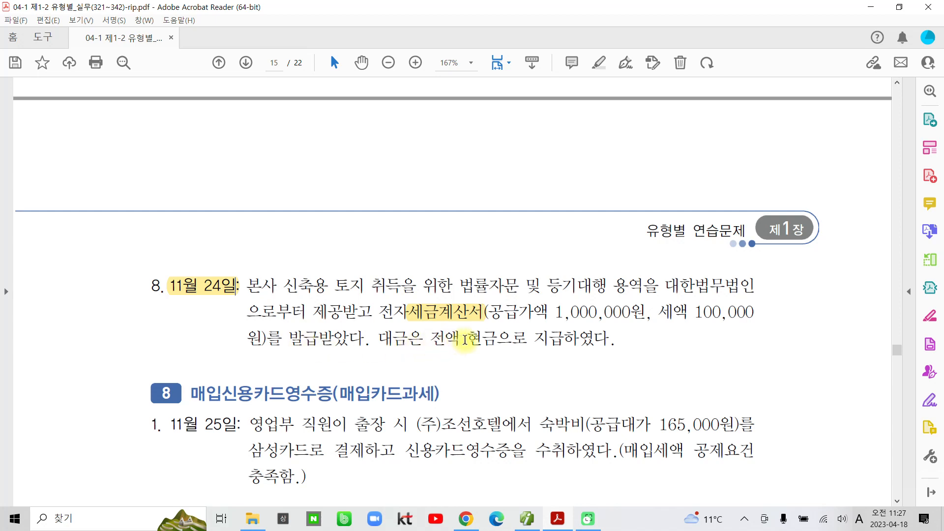
# Highlight the payment method 현금 and the service 등기대행 in problem 8.
pyautogui.moveTo(466, 339); pyautogui.dragTo(497, 339)
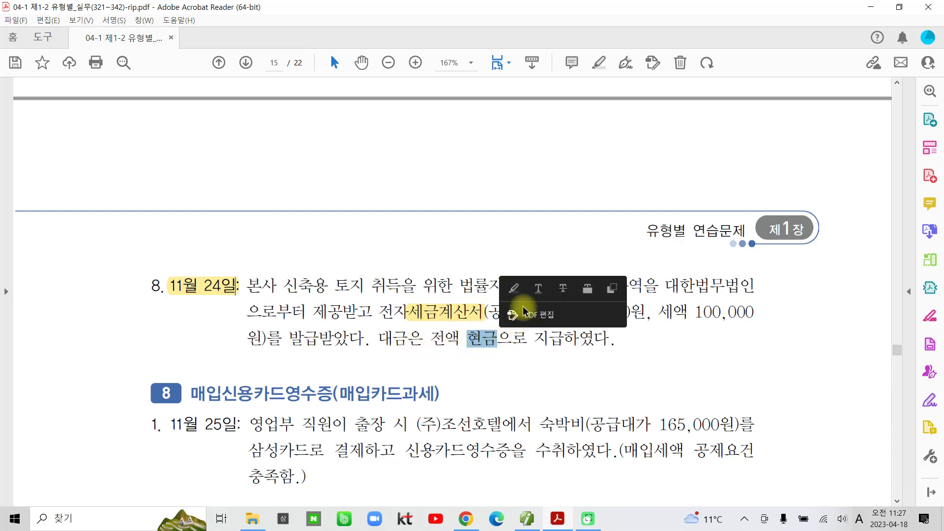
pyautogui.click(515, 289)
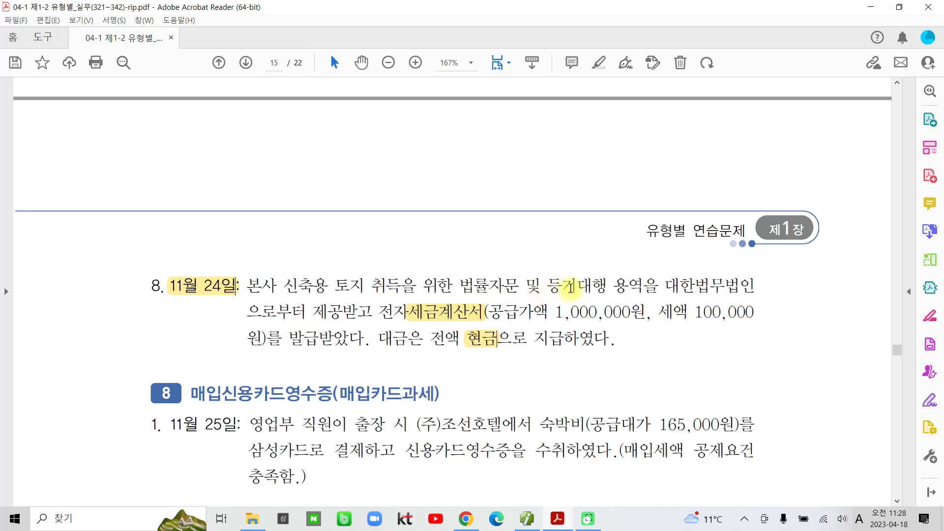
pyautogui.moveTo(547, 285); pyautogui.dragTo(608, 287)
pyautogui.click(623, 239)
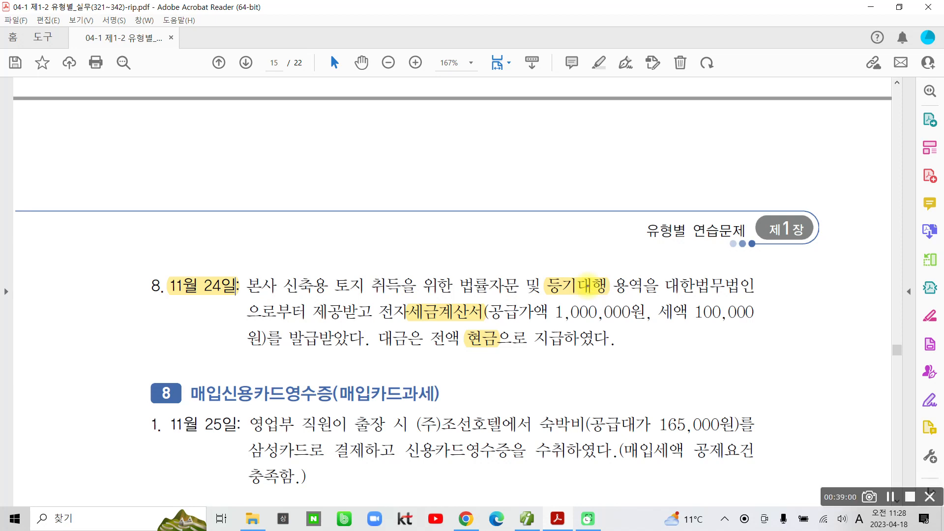
# Circle 토지 취득 and 등기대행 in problem 8 with the pen and draw an arrow upward from 등기대행.
pyautogui.moveTo(353, 260)
pyautogui.mouseDown()
pyautogui.moveTo(339, 298)
pyautogui.moveTo(396, 261)
pyautogui.moveTo(331, 266)
pyautogui.mouseUp()
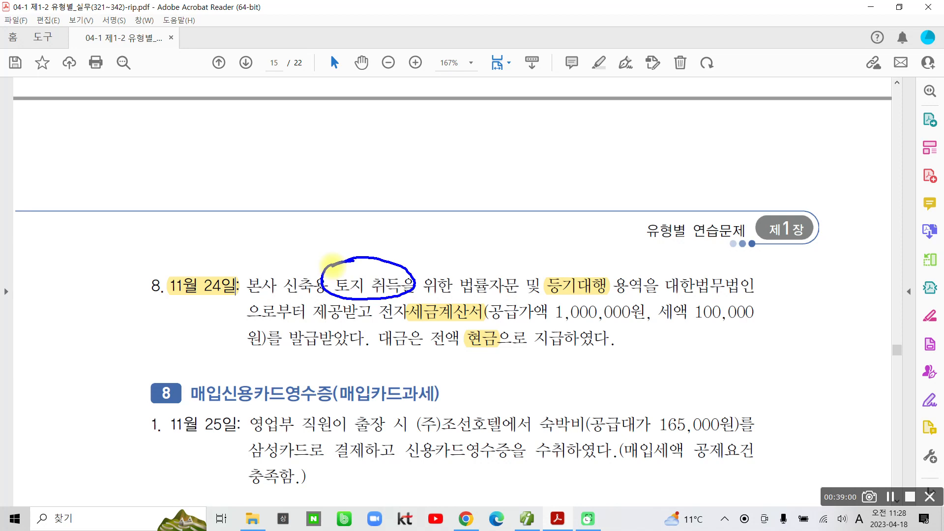
pyautogui.moveTo(607, 292)
pyautogui.mouseDown()
pyautogui.moveTo(594, 259)
pyautogui.moveTo(593, 293)
pyautogui.mouseUp()
pyautogui.moveTo(546, 263)
pyautogui.mouseDown()
pyautogui.moveTo(543, 211)
pyautogui.moveTo(534, 217)
pyautogui.moveTo(544, 205)
pyautogui.mouseUp()
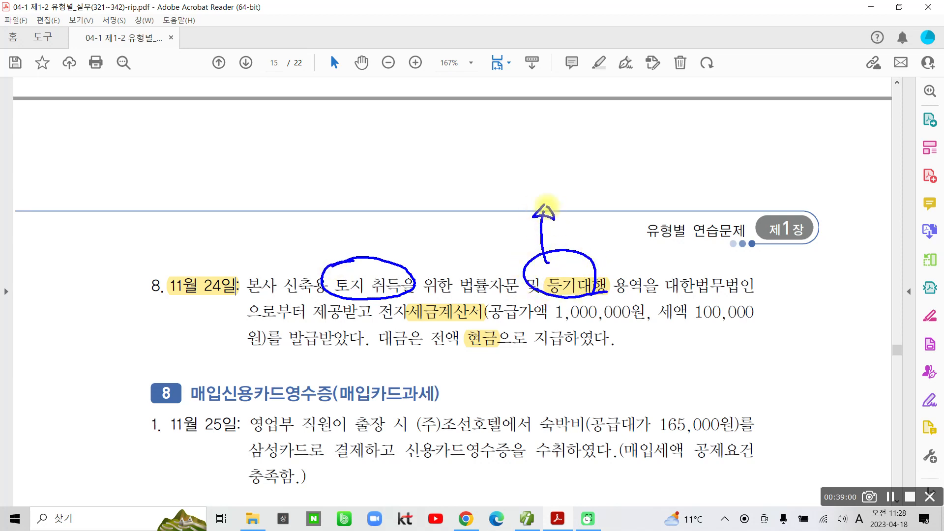
# Handwrite the note 토지의 자본적 지출 above the arrow over problem 8.
pyautogui.moveTo(403, 156); pyautogui.dragTo(439, 141)
pyautogui.moveTo(406, 174)
pyautogui.mouseDown()
pyautogui.moveTo(427, 161)
pyautogui.moveTo(454, 197)
pyautogui.mouseUp()
pyautogui.moveTo(459, 156)
pyautogui.mouseDown()
pyautogui.moveTo(458, 182)
pyautogui.moveTo(485, 196)
pyautogui.mouseUp()
pyautogui.moveTo(492, 134); pyautogui.dragTo(493, 196)
pyautogui.moveTo(528, 138)
pyautogui.mouseDown()
pyautogui.moveTo(514, 158)
pyautogui.moveTo(529, 142)
pyautogui.mouseUp()
pyautogui.moveTo(513, 175); pyautogui.dragTo(534, 167)
pyautogui.moveTo(544, 134); pyautogui.dragTo(547, 174)
pyautogui.moveTo(585, 130)
pyautogui.mouseDown()
pyautogui.moveTo(588, 159)
pyautogui.moveTo(614, 162)
pyautogui.mouseUp()
pyautogui.moveTo(627, 108)
pyautogui.mouseDown()
pyautogui.moveTo(633, 176)
pyautogui.moveTo(650, 146)
pyautogui.mouseUp()
pyautogui.moveTo(674, 91); pyautogui.dragTo(673, 129)
pyautogui.moveTo(652, 147)
pyautogui.mouseDown()
pyautogui.moveTo(683, 140)
pyautogui.moveTo(683, 165)
pyautogui.mouseUp()
pyautogui.moveTo(701, 105)
pyautogui.mouseDown()
pyautogui.moveTo(723, 98)
pyautogui.moveTo(698, 142)
pyautogui.mouseUp()
pyautogui.moveTo(708, 123); pyautogui.dragTo(732, 134)
pyautogui.moveTo(733, 113); pyautogui.dragTo(740, 160)
pyautogui.moveTo(762, 103)
pyautogui.mouseDown()
pyautogui.moveTo(771, 132)
pyautogui.moveTo(796, 137)
pyautogui.mouseUp()
pyautogui.moveTo(801, 74)
pyautogui.mouseDown()
pyautogui.moveTo(802, 158)
pyautogui.moveTo(826, 70)
pyautogui.mouseUp()
pyautogui.moveTo(804, 101); pyautogui.dragTo(861, 104)
pyautogui.moveTo(820, 117)
pyautogui.mouseDown()
pyautogui.moveTo(834, 137)
pyautogui.moveTo(851, 140)
pyautogui.mouseUp()
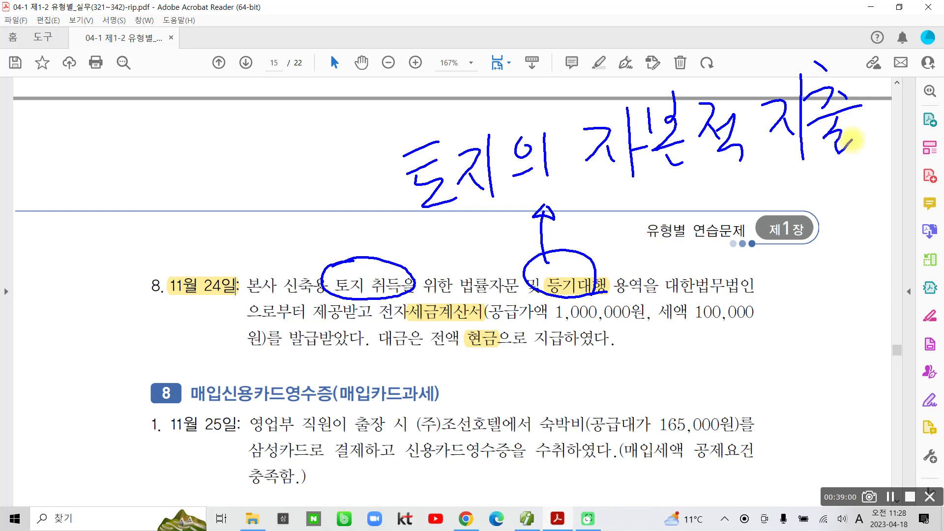
# Handwrite the account name "토지" in quotation marks beneath the 토지의 자본적 지출 note.
pyautogui.moveTo(621, 203); pyautogui.dragTo(623, 230)
pyautogui.moveTo(666, 184)
pyautogui.mouseDown()
pyautogui.moveTo(693, 206)
pyautogui.moveTo(704, 238)
pyautogui.mouseUp()
pyautogui.moveTo(698, 202)
pyautogui.mouseDown()
pyautogui.moveTo(718, 197)
pyautogui.moveTo(694, 231)
pyautogui.mouseUp()
pyautogui.moveTo(708, 218); pyautogui.dragTo(728, 235)
pyautogui.moveTo(734, 184); pyautogui.dragTo(733, 246)
pyautogui.moveTo(750, 173)
pyautogui.mouseDown()
pyautogui.moveTo(747, 187)
pyautogui.moveTo(757, 187)
pyautogui.mouseUp()
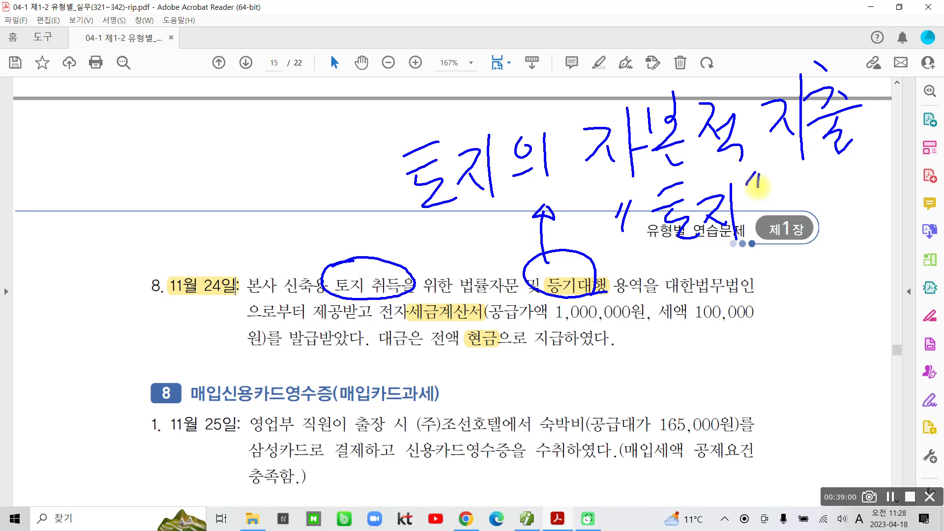
# Switch to the accounting program and start a November 24 entry of type 54 불공 with the reason 토지의 자본적 지출관련.
pyautogui.moveTo(644, 253); pyautogui.dragTo(780, 239)
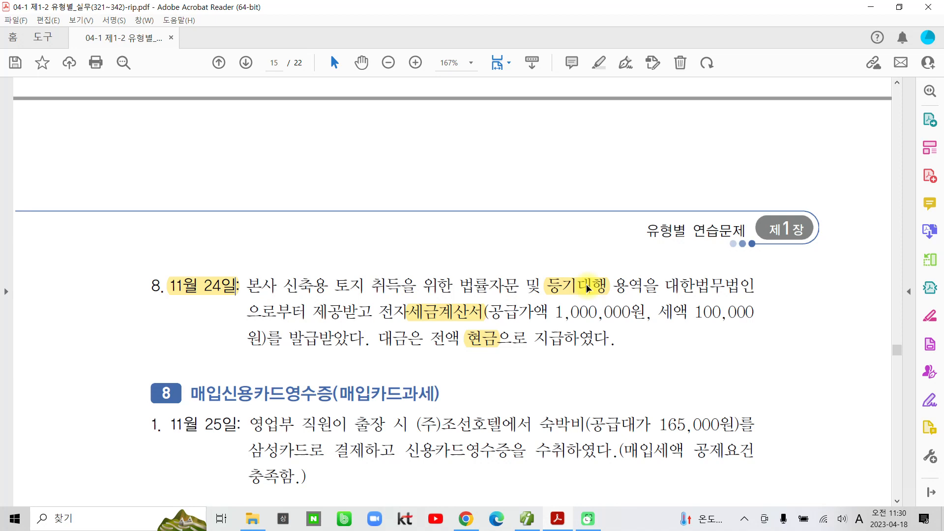
pyautogui.click(527, 520)
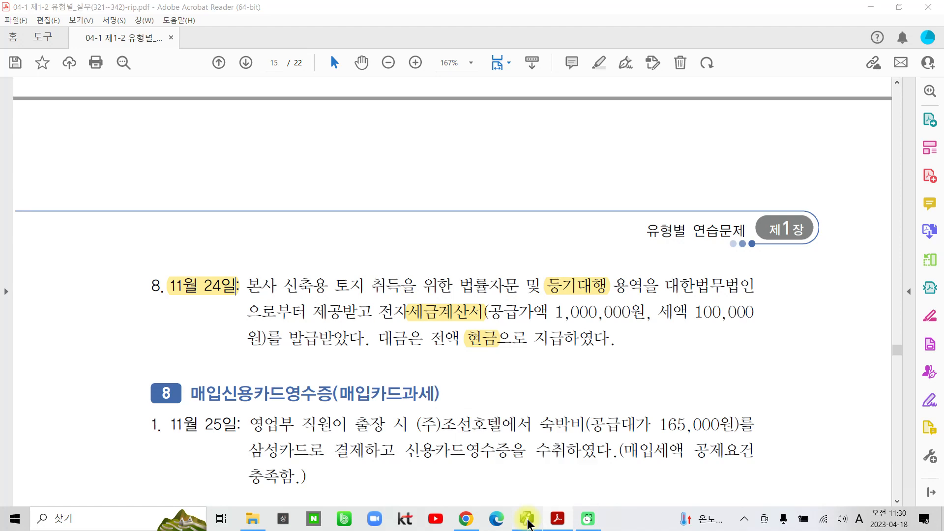
pyautogui.click(172, 92)
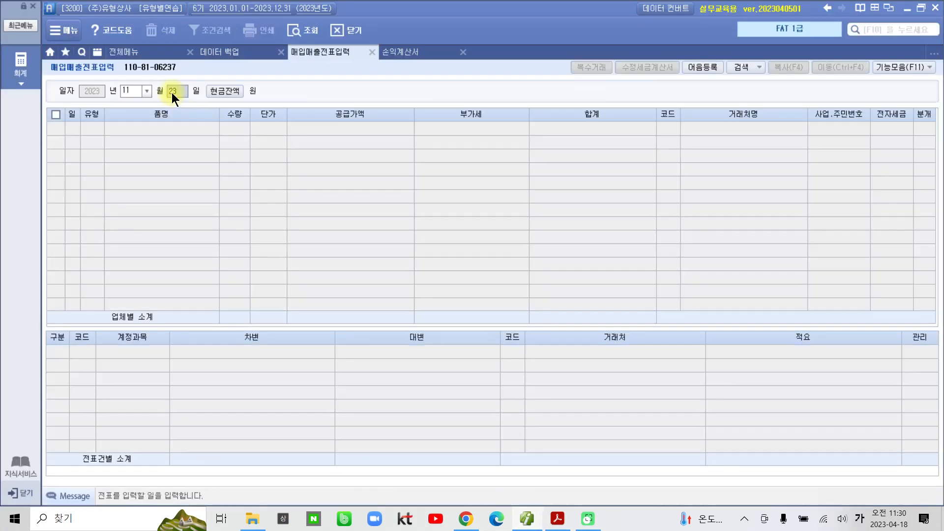
pyautogui.write('24')
pyautogui.press('Return')
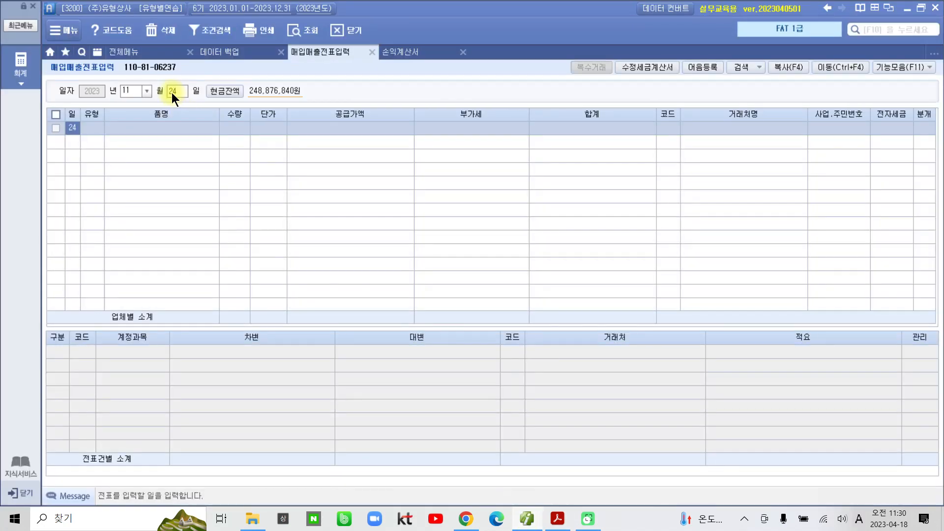
pyautogui.press('Return')
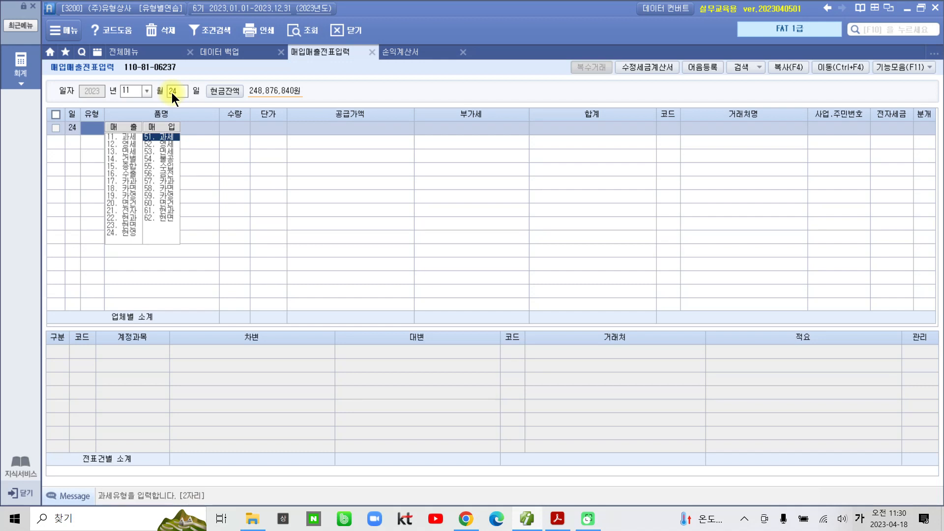
pyautogui.write('54')
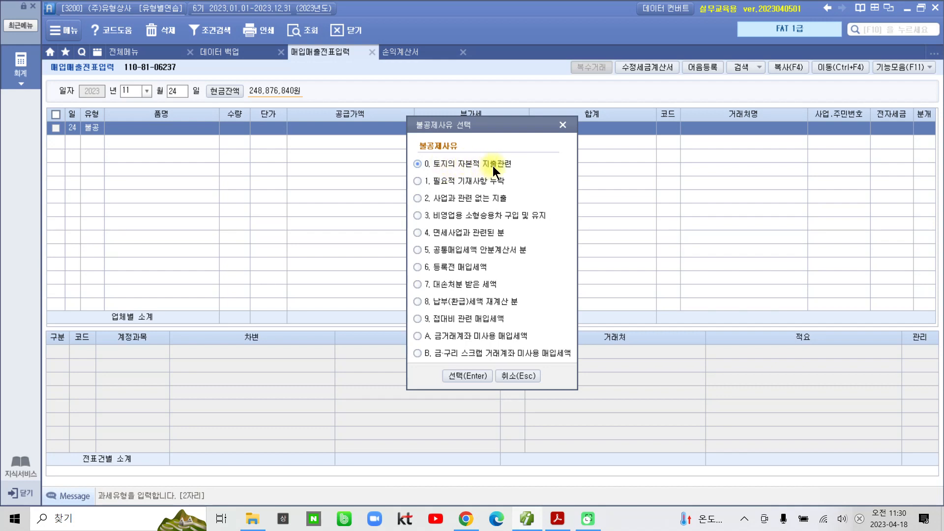
pyautogui.click(456, 374)
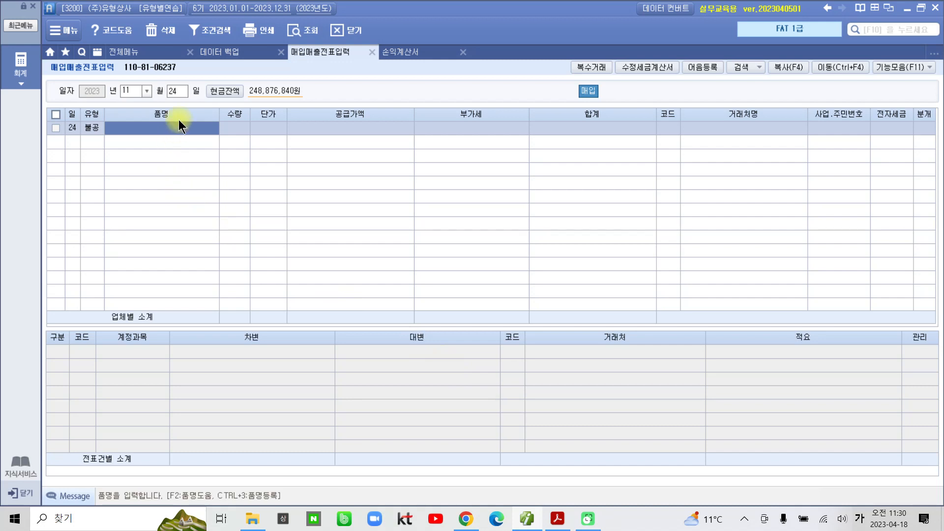
# Enter 등기대행 as the item name with a supply value of 1,000,000, leaving quantity and unit price blank.
pyautogui.write('등기')
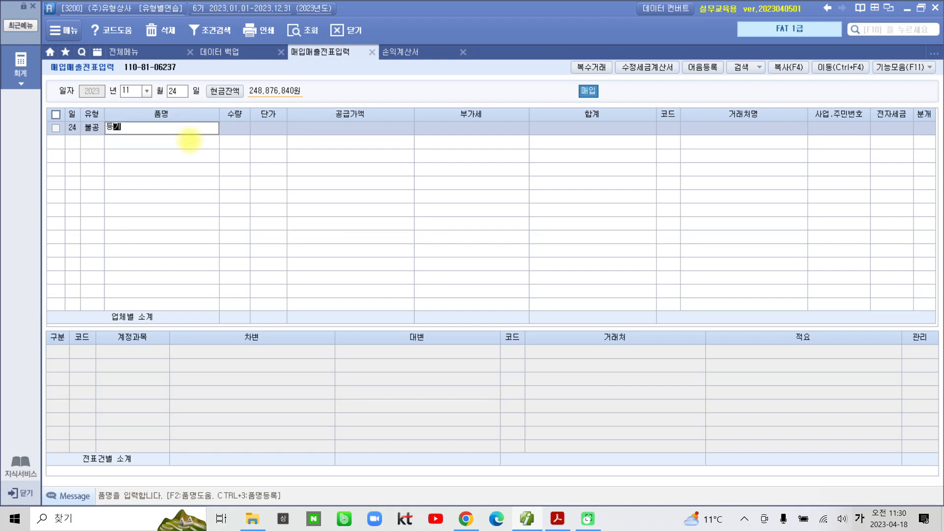
pyautogui.write('부행')
pyautogui.press('Return')
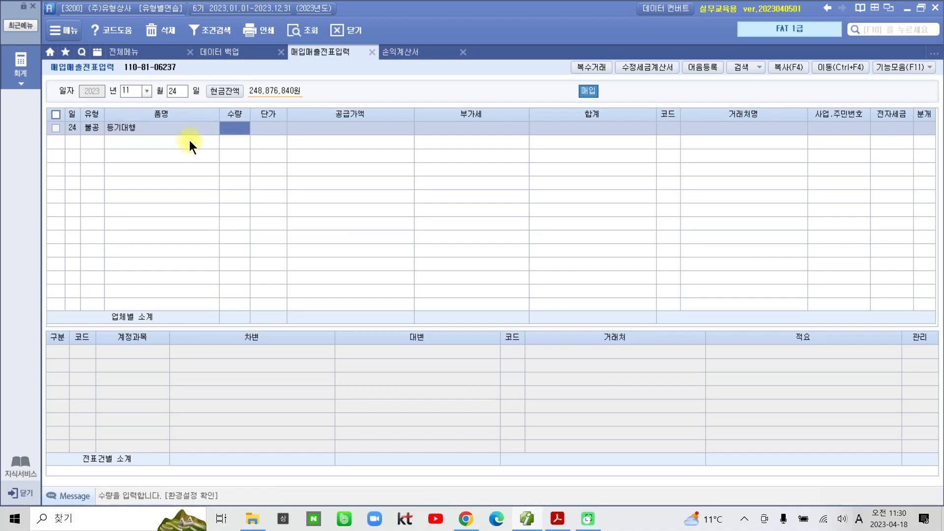
pyautogui.press('Return')
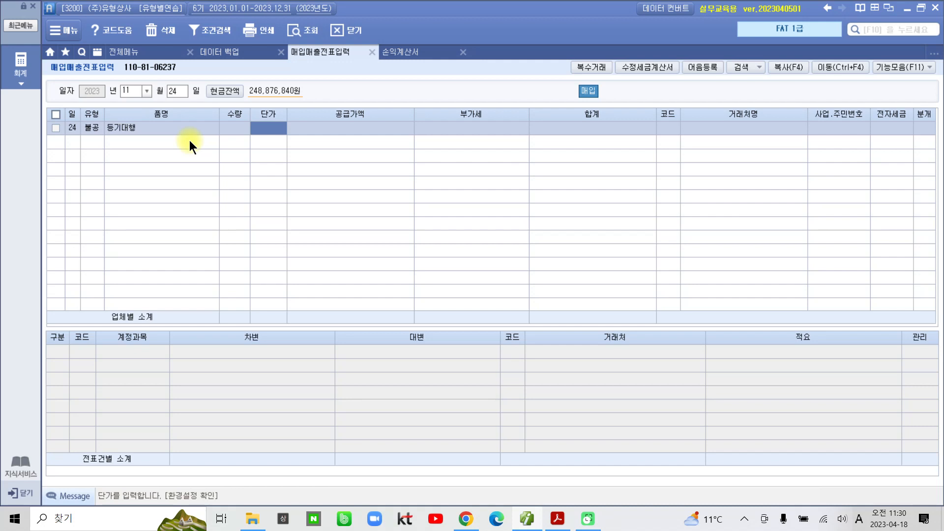
pyautogui.press('Return')
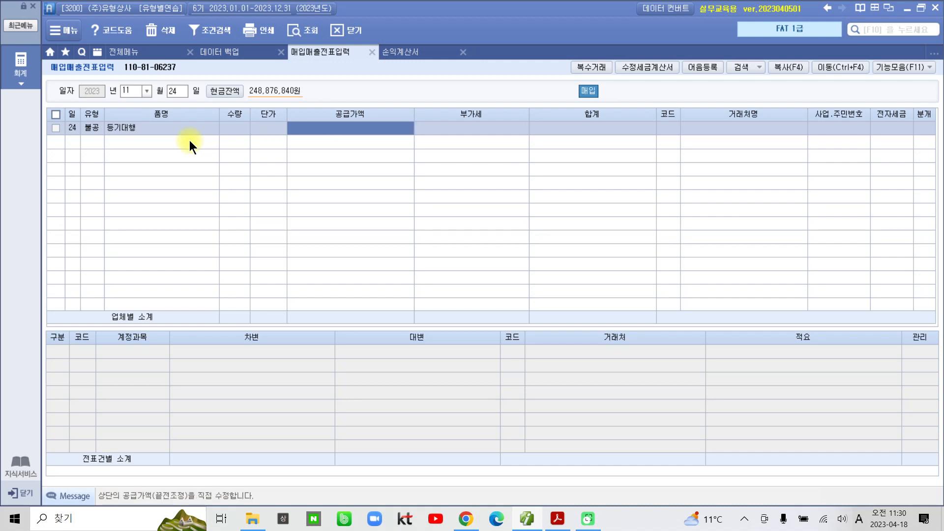
pyautogui.write('1,000,000')
pyautogui.press('Return')
pyautogui.press('Return')
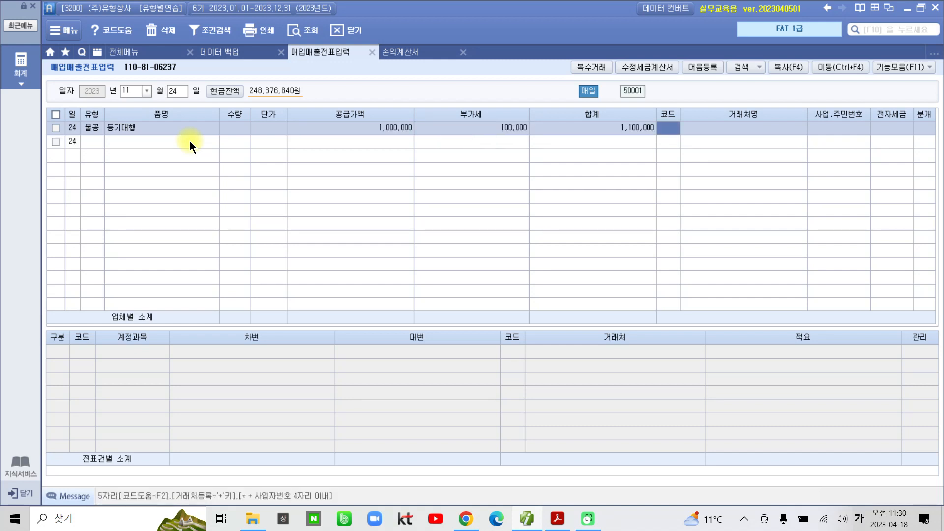
# Assign 대한법무법인 as the trading partner and mark the tax invoice as 전자입력.
pyautogui.write('대한')
pyautogui.press('Return')
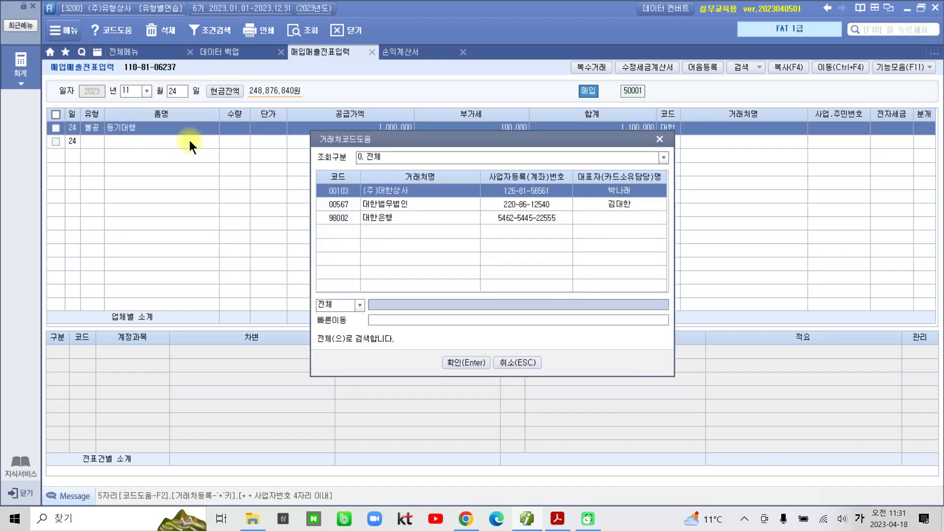
pyautogui.press('Down')
pyautogui.press('Return')
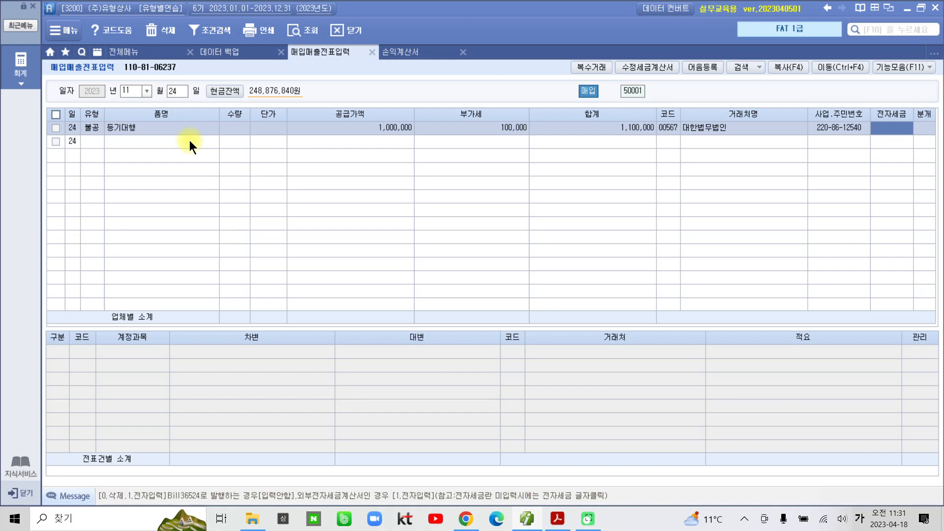
pyautogui.write('1')
pyautogui.press('Return')
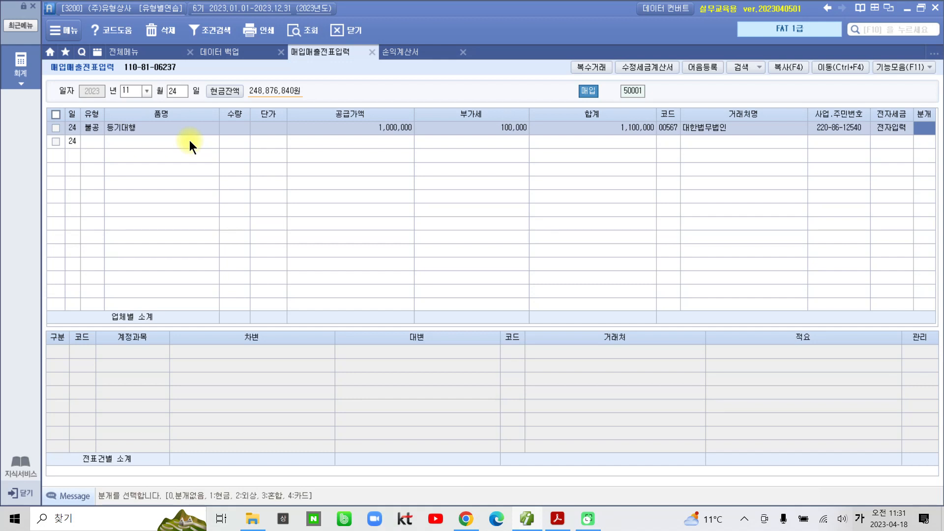
# Set the journal type to 현금 and change the debit account to 토지.
pyautogui.write('1')
pyautogui.press('Return')
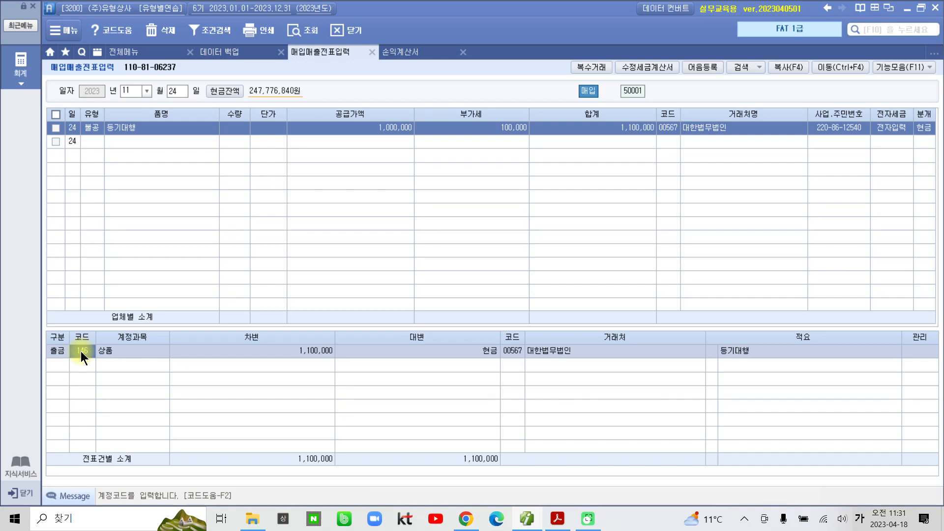
pyautogui.write('토지')
pyautogui.press('Return')
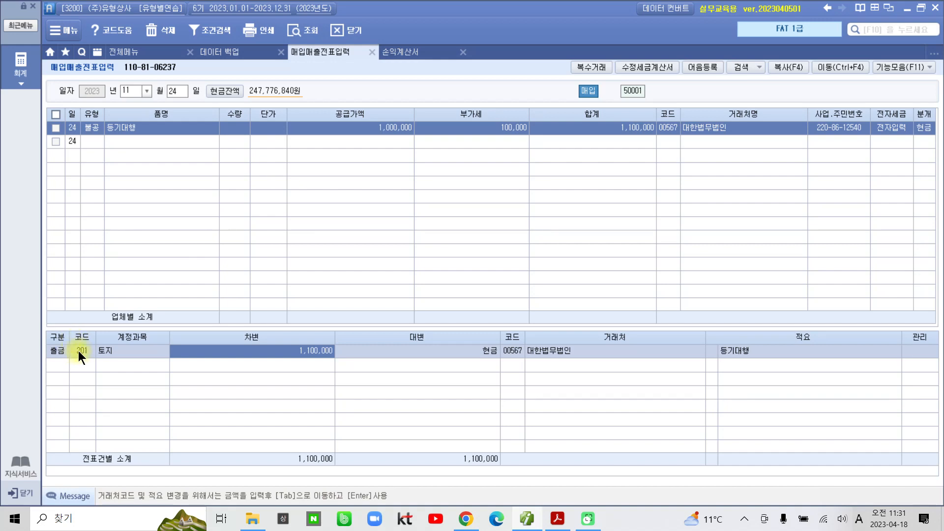
pyautogui.click(79, 350)
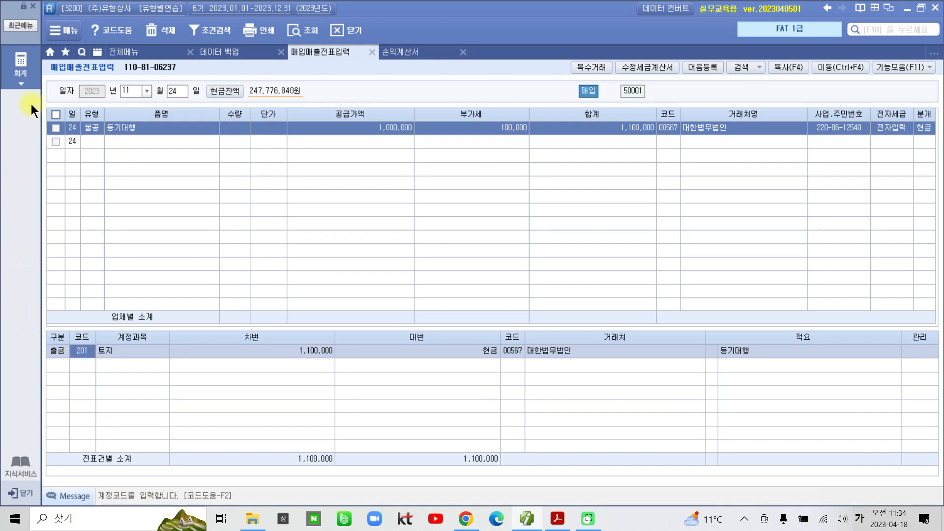
# Bring up the full menu, box 매입세액불공제내역 and 부가가치세신고서 in red, add a check mark beside 매입세액불공제내역, and clear the marks.
pyautogui.click(128, 53)
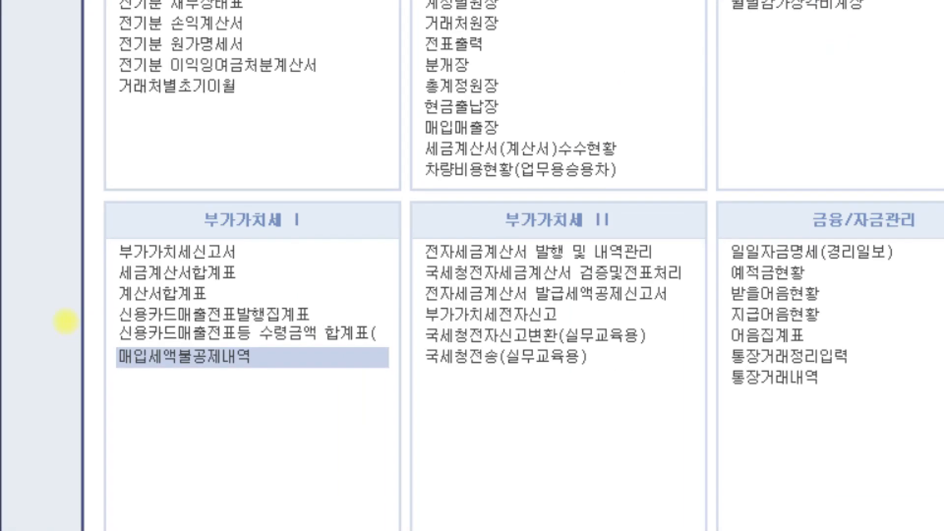
pyautogui.click(65, 321)
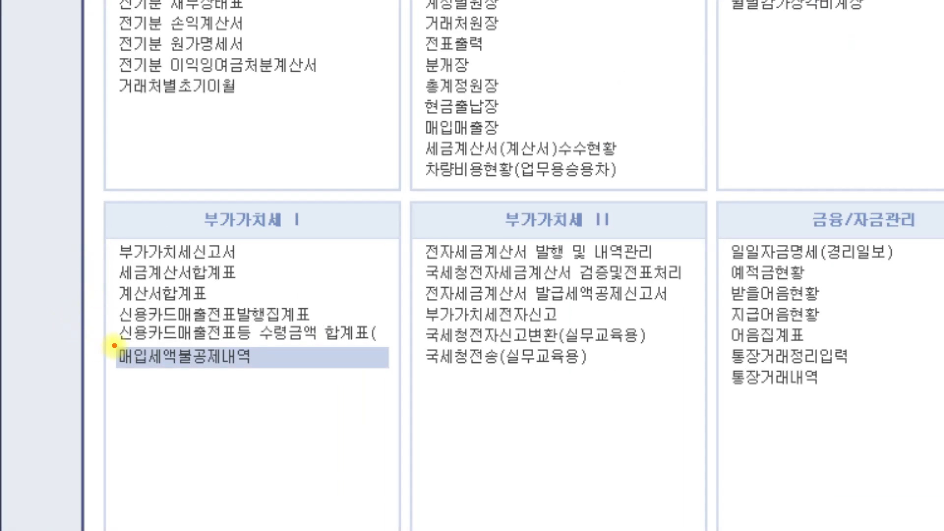
pyautogui.click(292, 365)
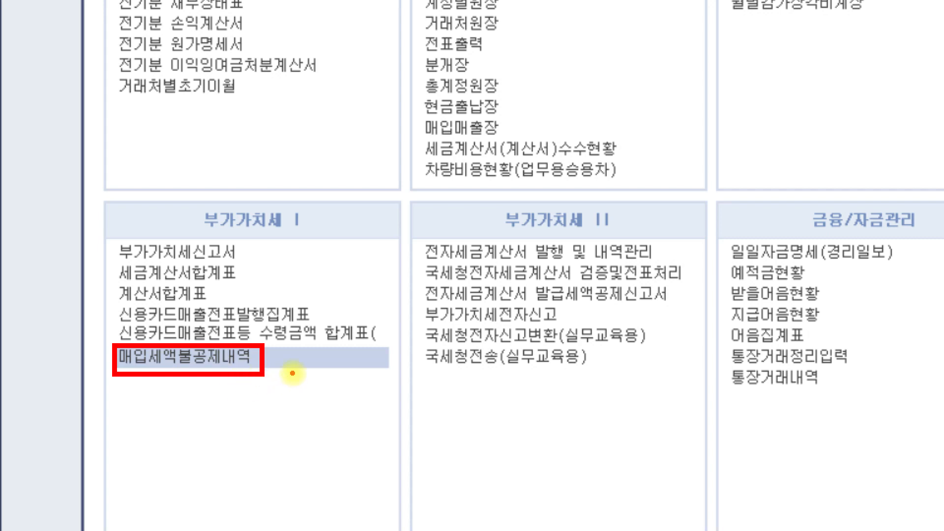
pyautogui.moveTo(285, 365)
pyautogui.mouseDown()
pyautogui.moveTo(292, 378)
pyautogui.moveTo(304, 362)
pyautogui.mouseUp()
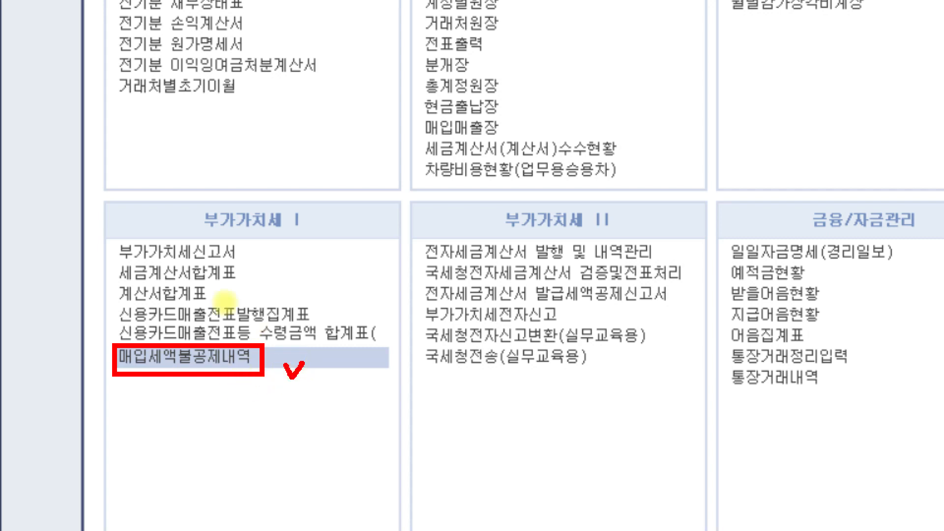
pyautogui.moveTo(108, 235); pyautogui.dragTo(269, 267)
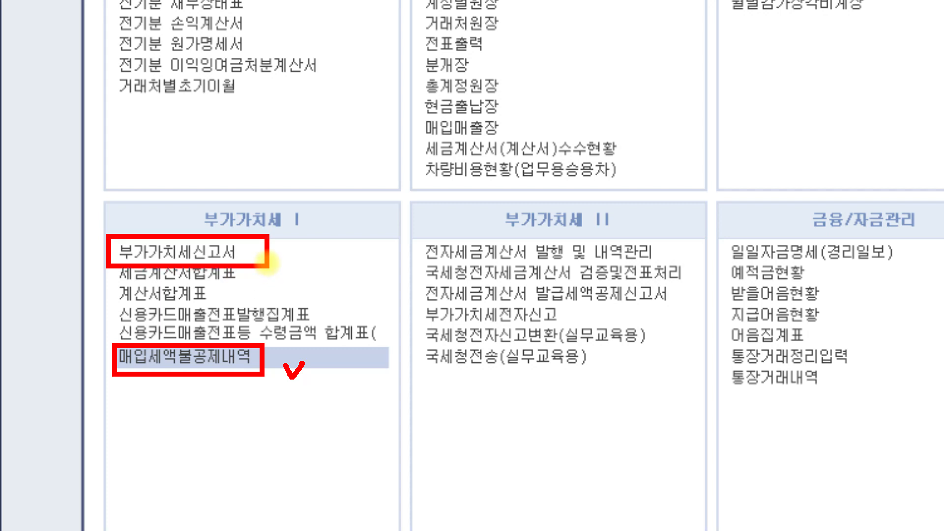
pyautogui.press('Escape')
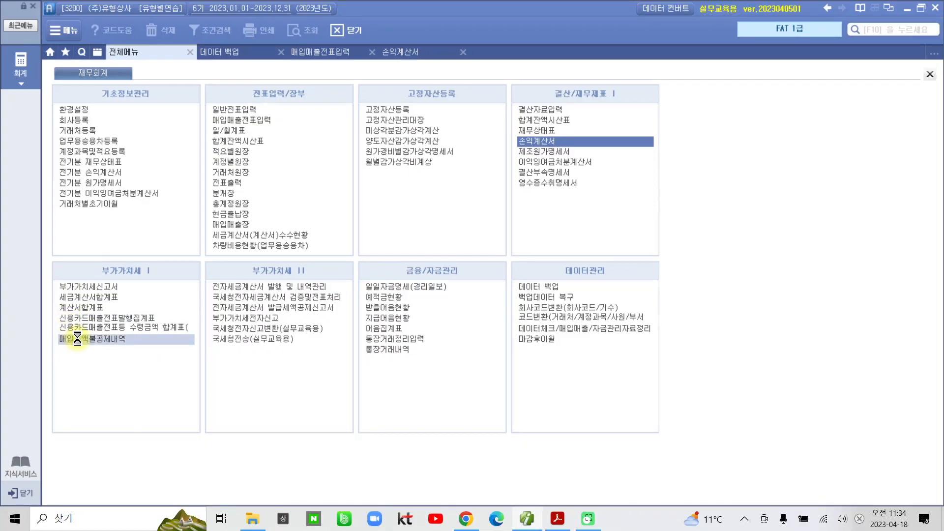
# Open the 매입세액불공제내역 report and load it for October through December 2023.
pyautogui.click(78, 339)
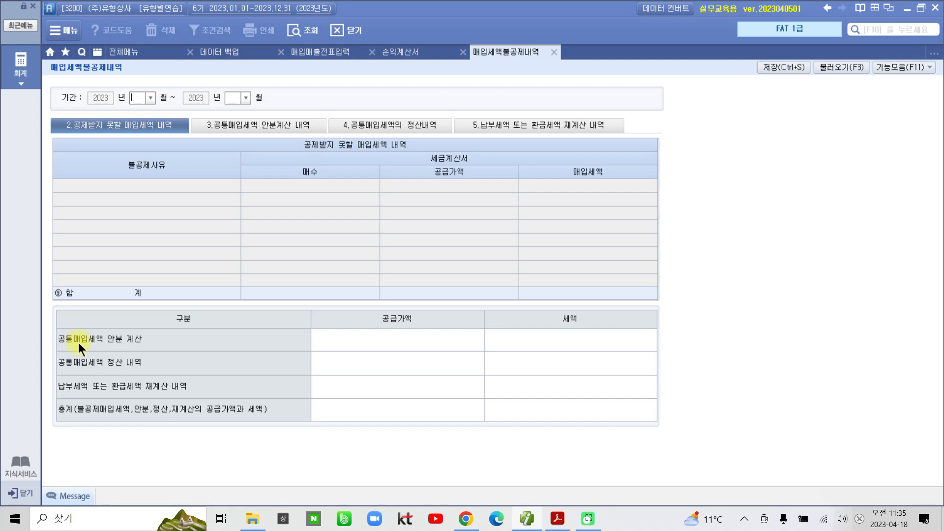
pyautogui.write('1012')
pyautogui.press('Return')
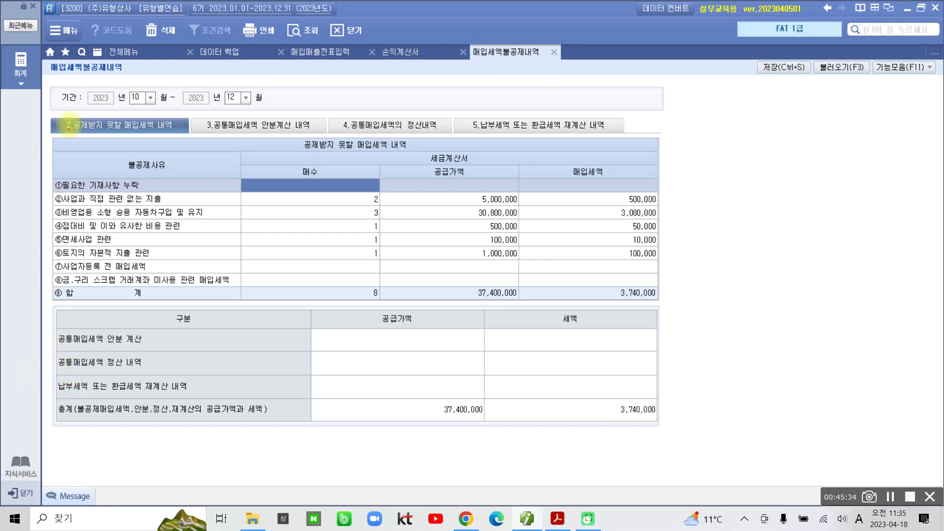
# Box in red the 공제받지 못할 매입세액 내역 heading, the three 합계 figures and the 총계 tax amount.
pyautogui.moveTo(58, 116); pyautogui.dragTo(187, 137)
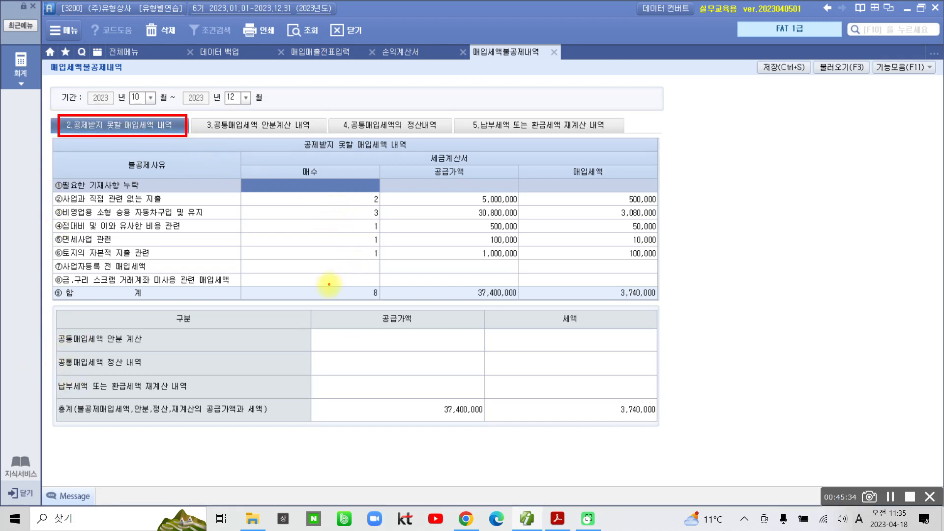
pyautogui.moveTo(351, 282); pyautogui.dragTo(385, 300)
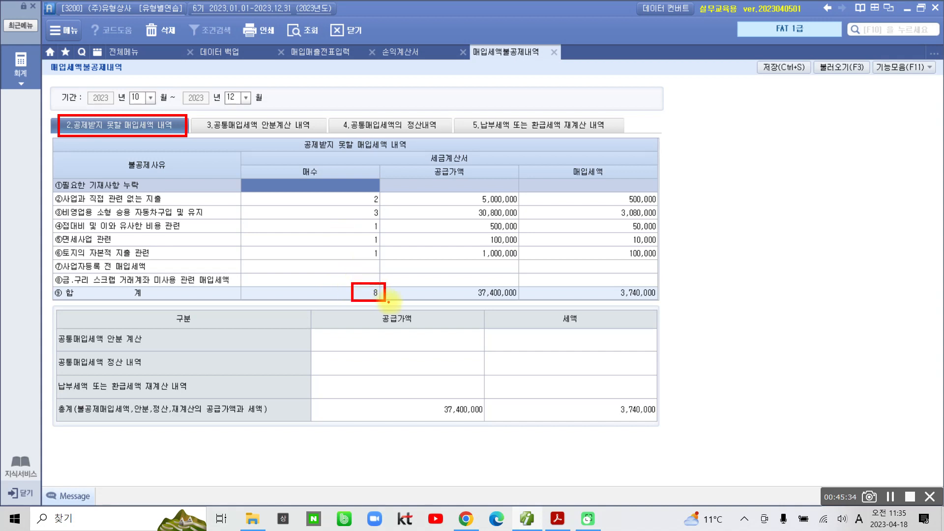
pyautogui.moveTo(465, 283); pyautogui.dragTo(526, 302)
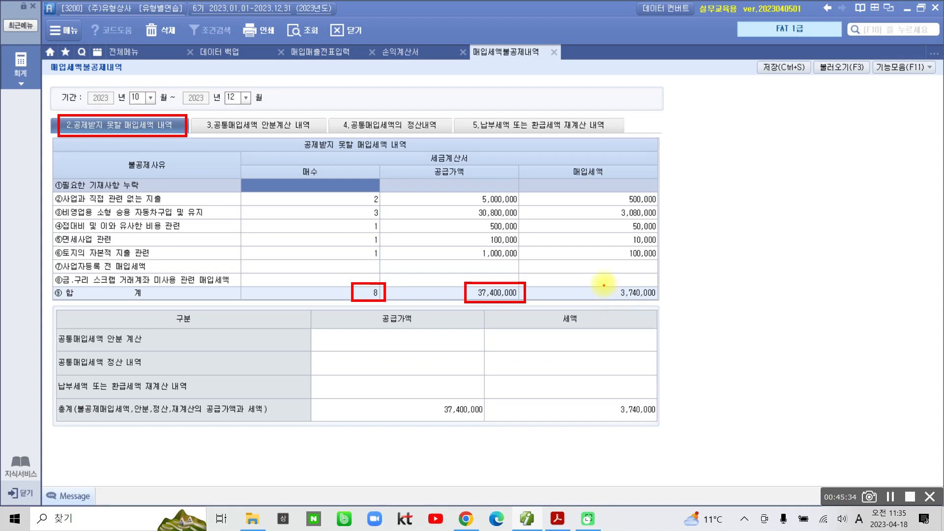
pyautogui.moveTo(604, 281); pyautogui.dragTo(664, 301)
pyautogui.moveTo(605, 397)
pyautogui.mouseDown()
pyautogui.moveTo(690, 434)
pyautogui.moveTo(690, 423)
pyautogui.mouseUp()
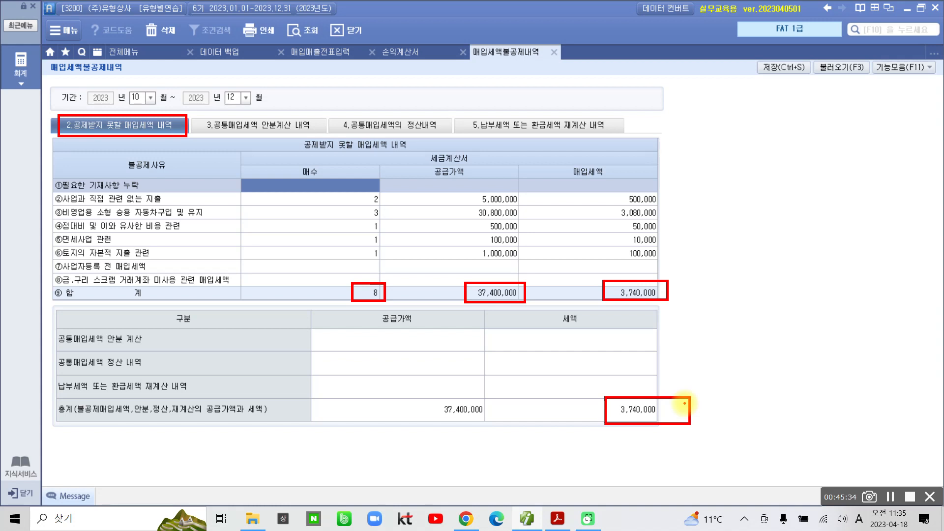
# Check-mark the 합계 invoice count and underline in red the 매수 counts for non-deduction reasons ② through ⑥.
pyautogui.moveTo(313, 288); pyautogui.dragTo(336, 285)
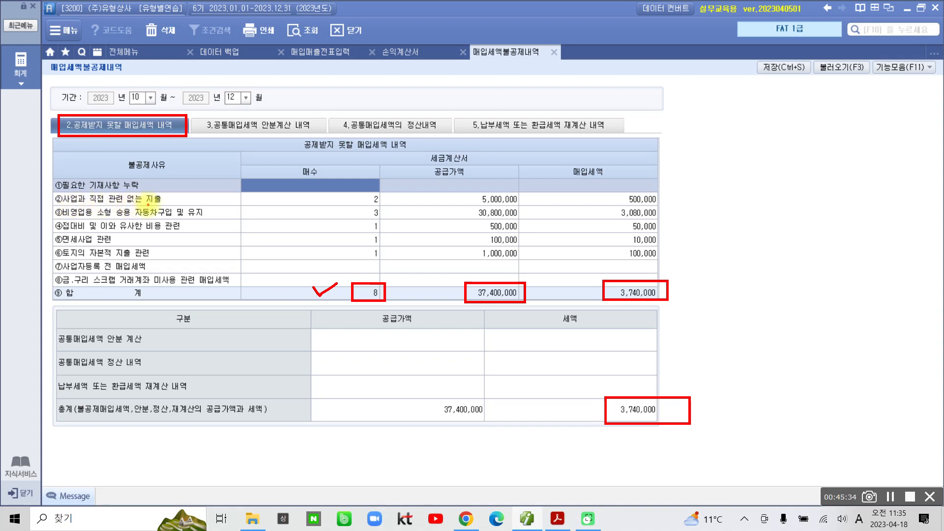
pyautogui.moveTo(370, 203); pyautogui.dragTo(381, 202)
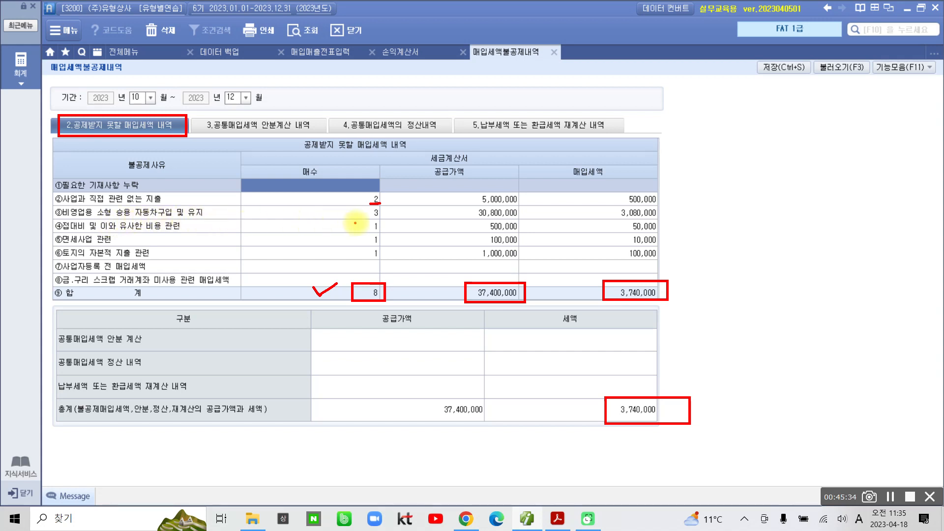
pyautogui.moveTo(368, 217); pyautogui.dragTo(381, 216)
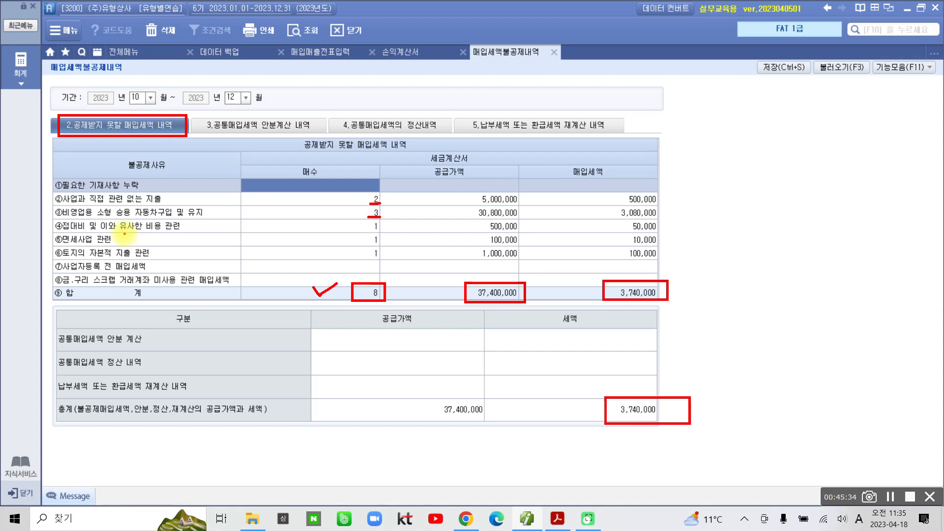
pyautogui.moveTo(367, 232); pyautogui.dragTo(381, 231)
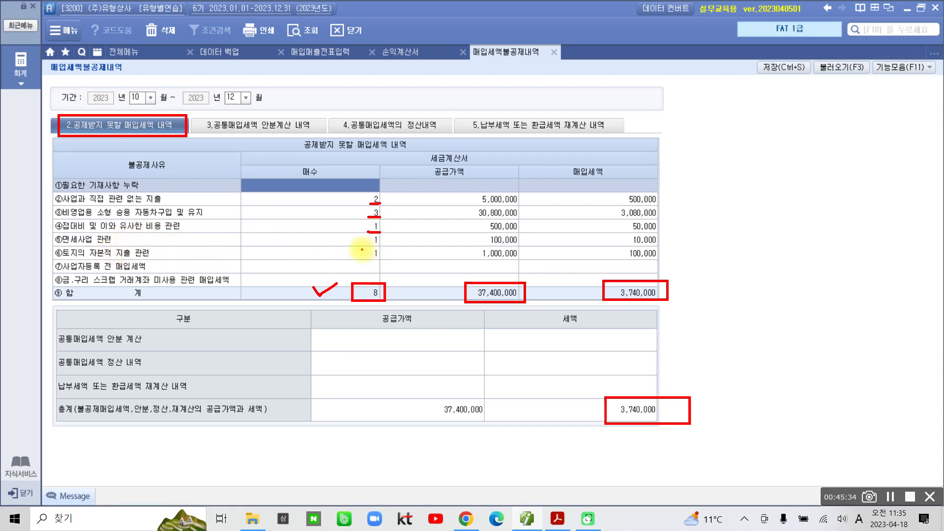
pyautogui.moveTo(370, 245); pyautogui.dragTo(381, 245)
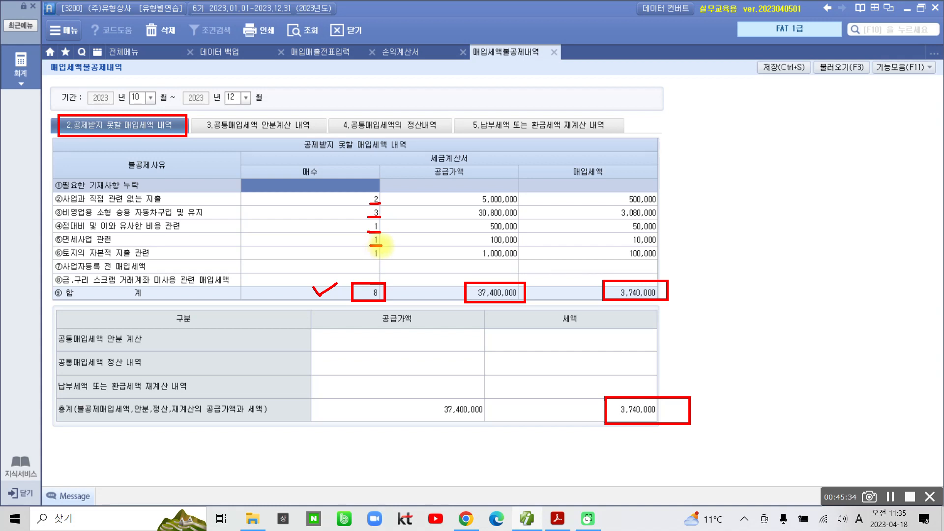
pyautogui.moveTo(370, 257); pyautogui.dragTo(386, 259)
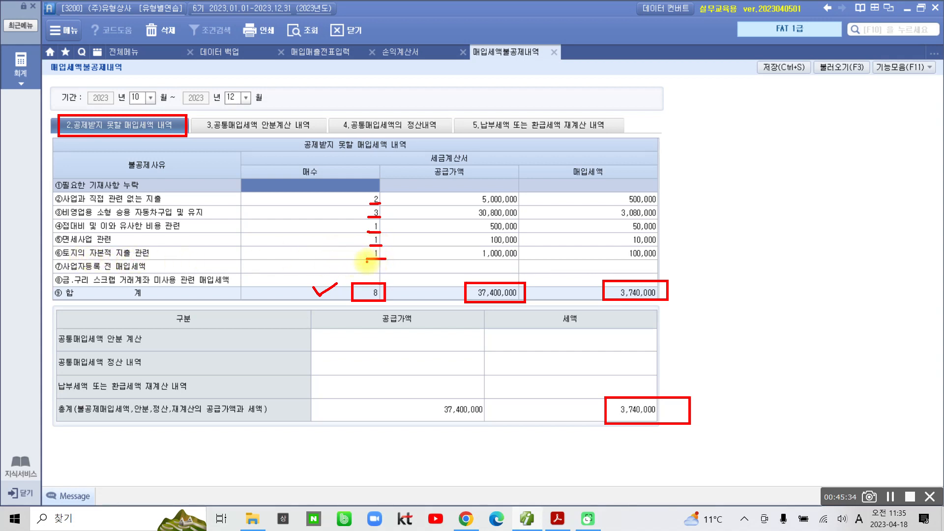